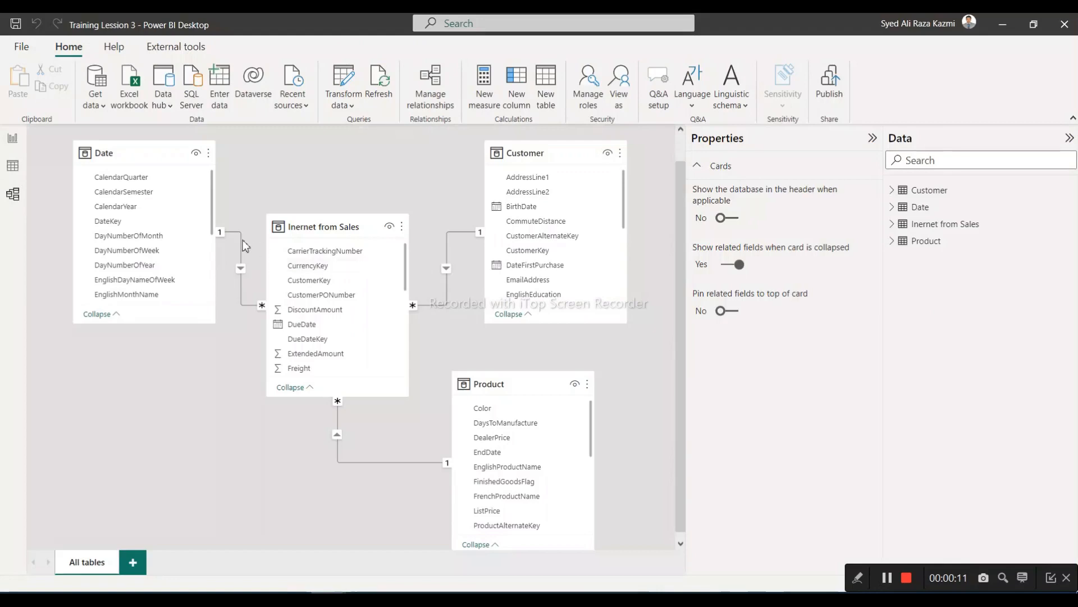
Collapse the Properties and Data panes to give the model diagram more room
{"action": "left_click", "coordinate": [318, 227]}
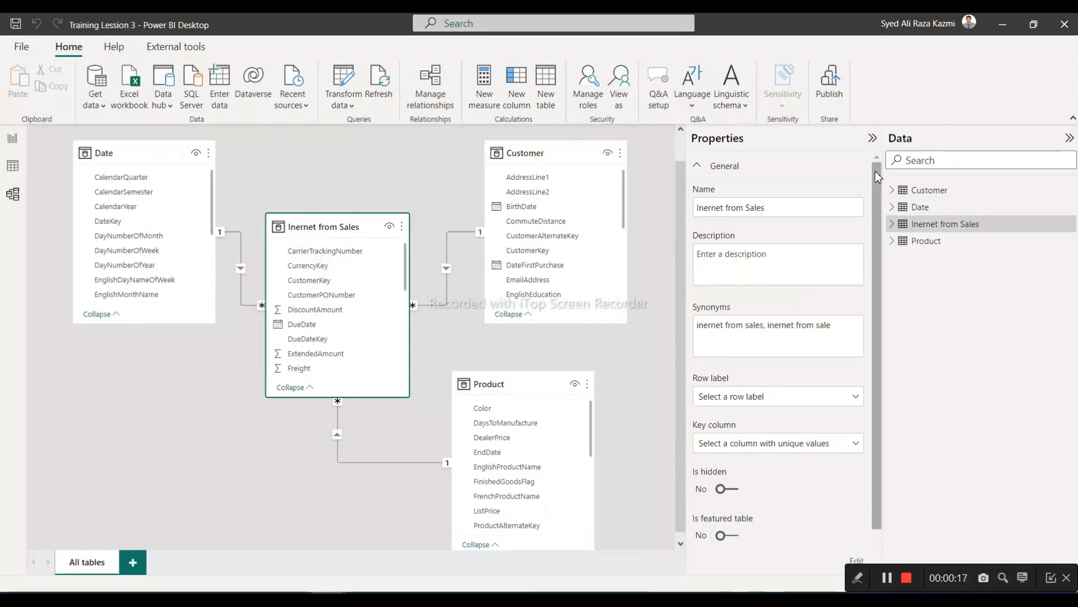
{"action": "left_click", "coordinate": [872, 138]}
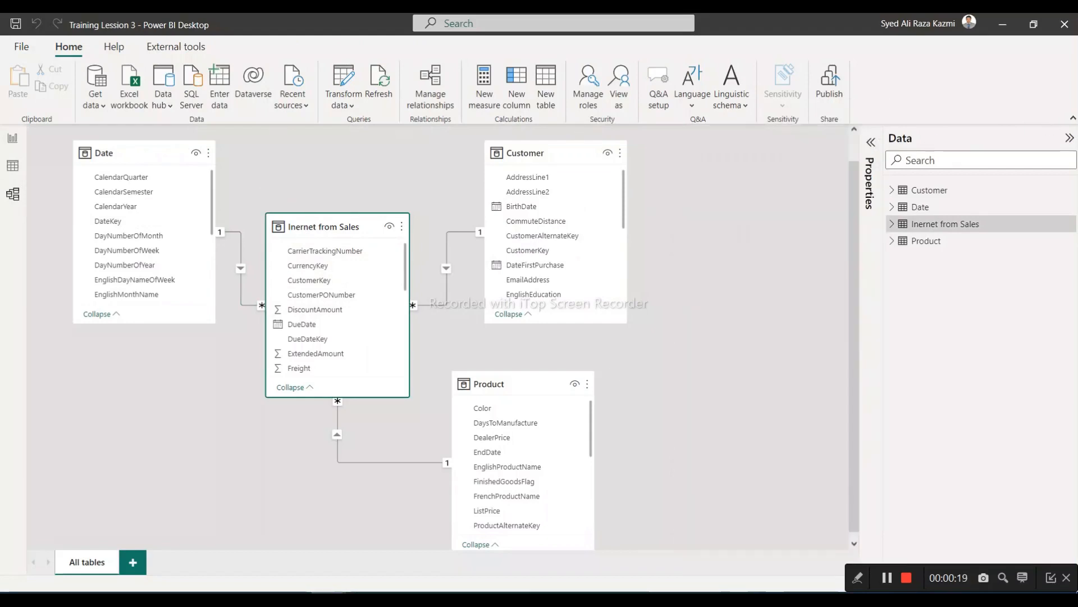
{"action": "left_click", "coordinate": [1070, 138]}
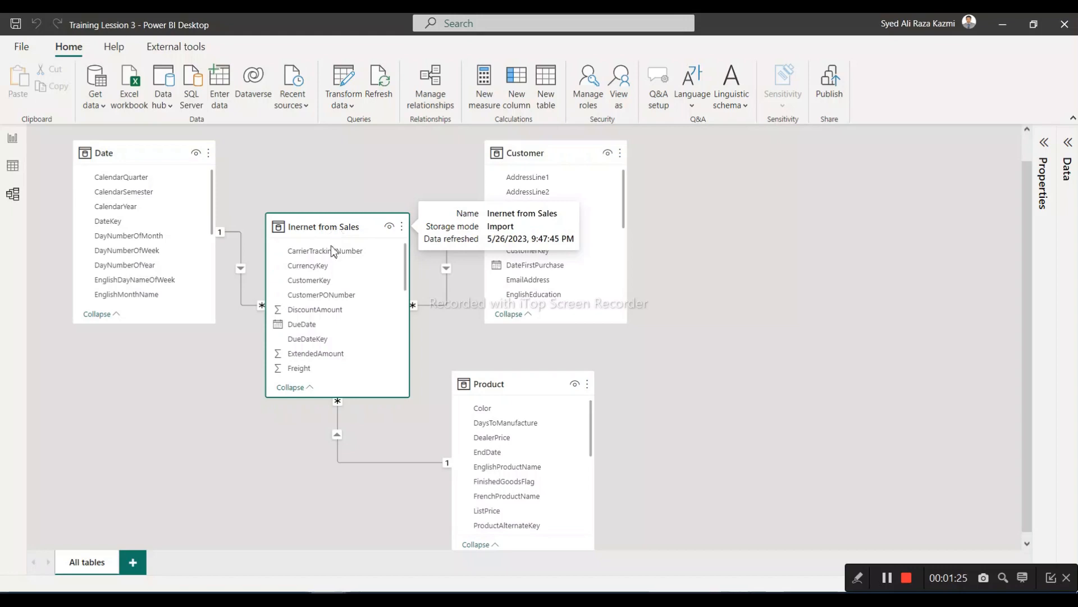
Switch to the Customer - Employee workbook in Excel and look through its Customer, Employee and Fact Reseller Sales sheets
{"action": "left_click", "coordinate": [398, 599]}
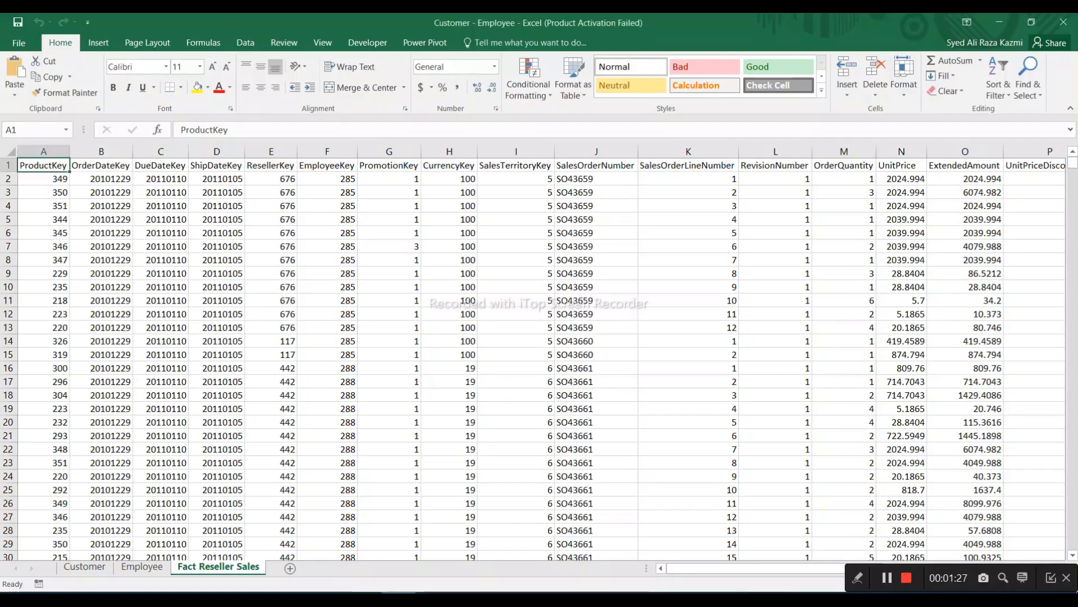
{"action": "left_click", "coordinate": [86, 569]}
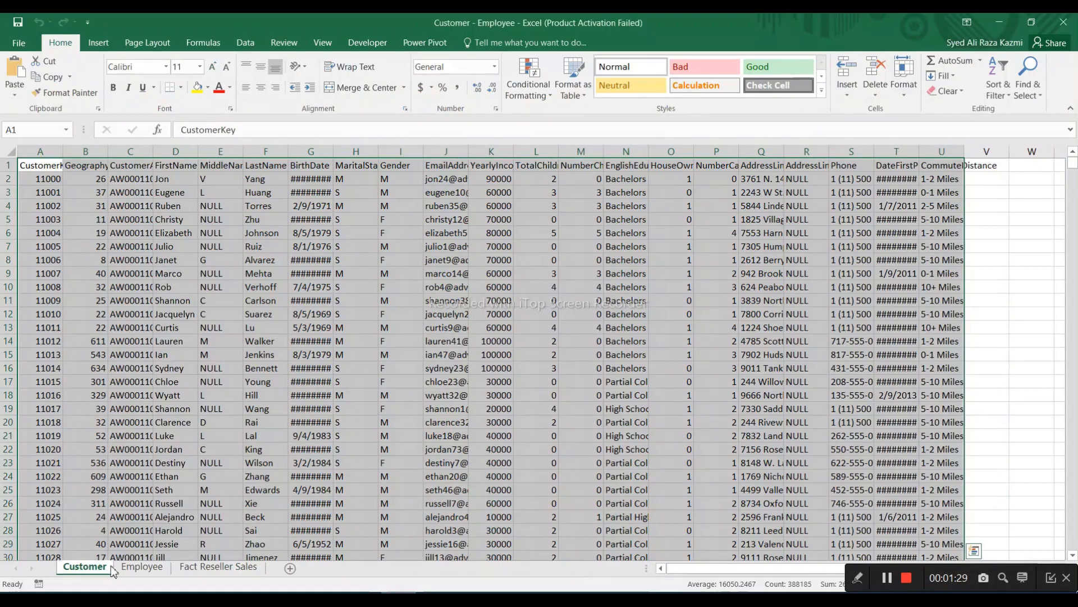
{"action": "left_click", "coordinate": [144, 567]}
{"action": "left_click", "coordinate": [216, 569]}
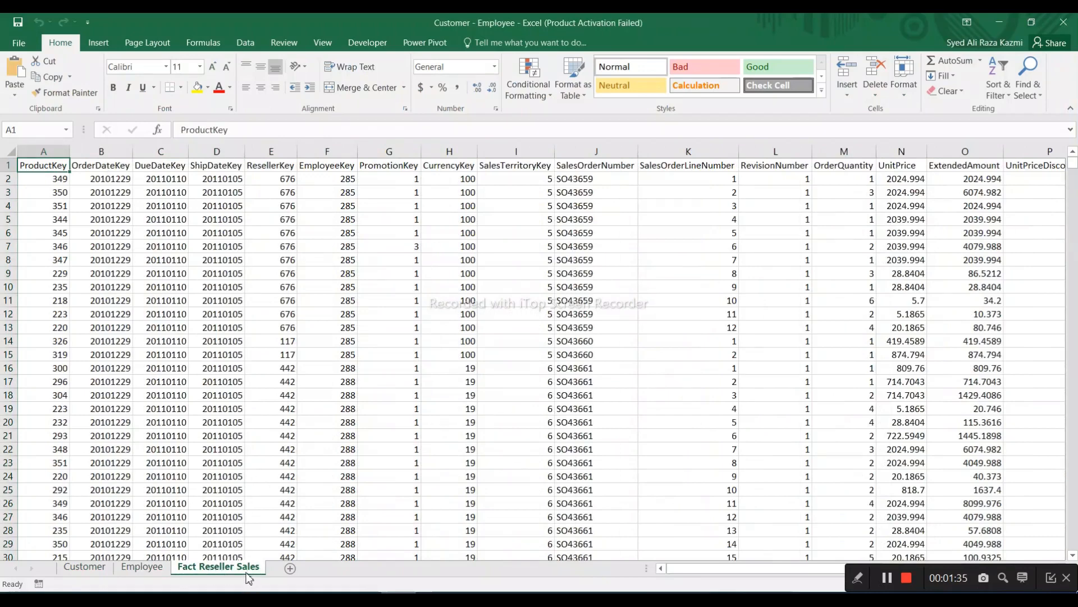
Examine the ProductKey and EmployeeKey values on the Fact Reseller Sales sheet, including how employee keys repeat across order rows
{"action": "left_click", "coordinate": [43, 178]}
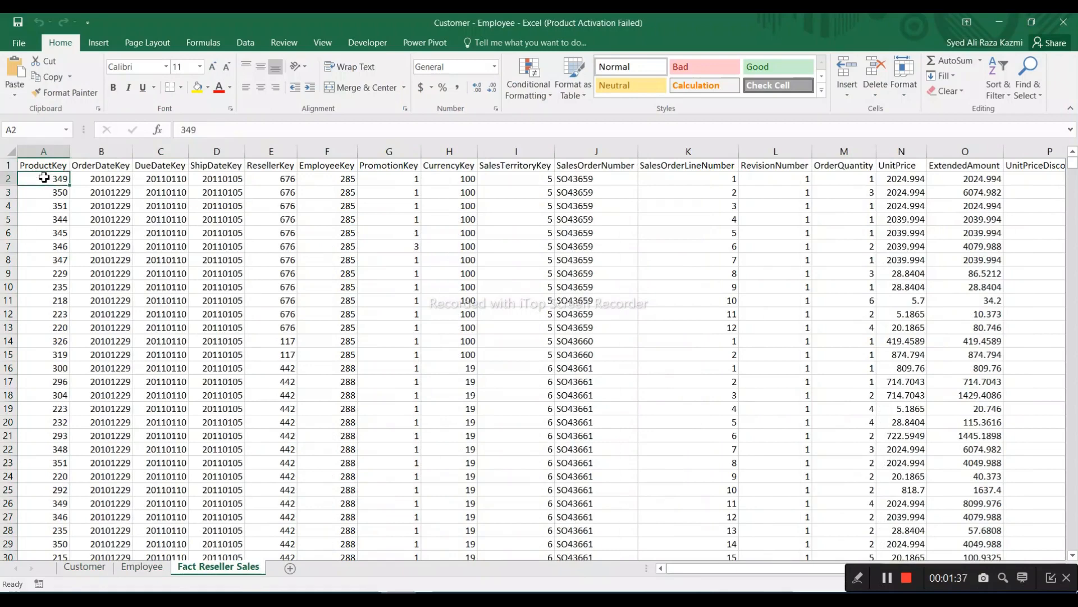
{"action": "left_click", "coordinate": [313, 152]}
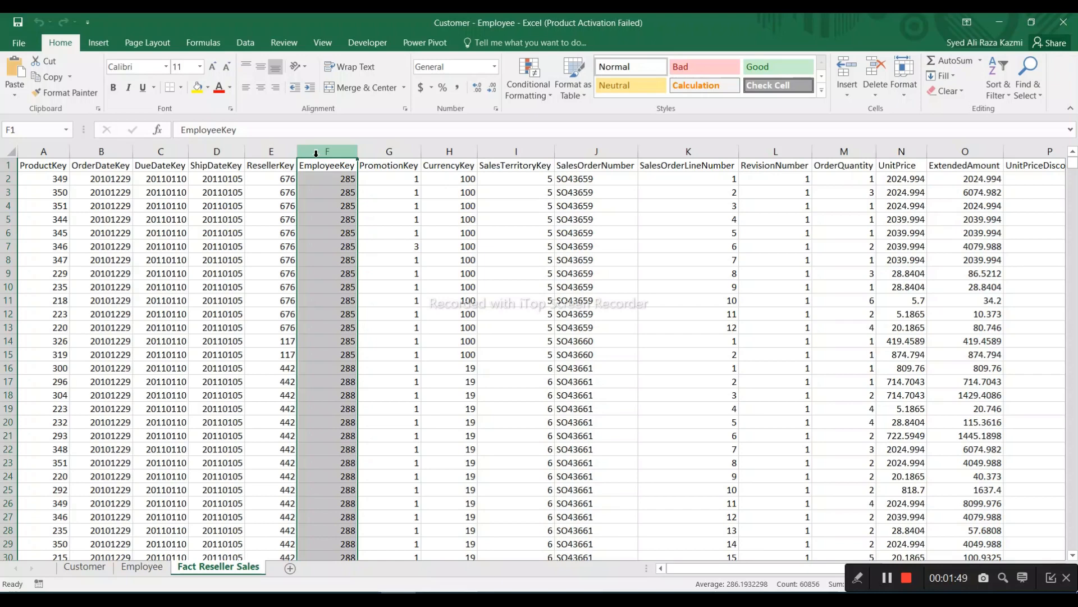
{"action": "left_click", "coordinate": [340, 183]}
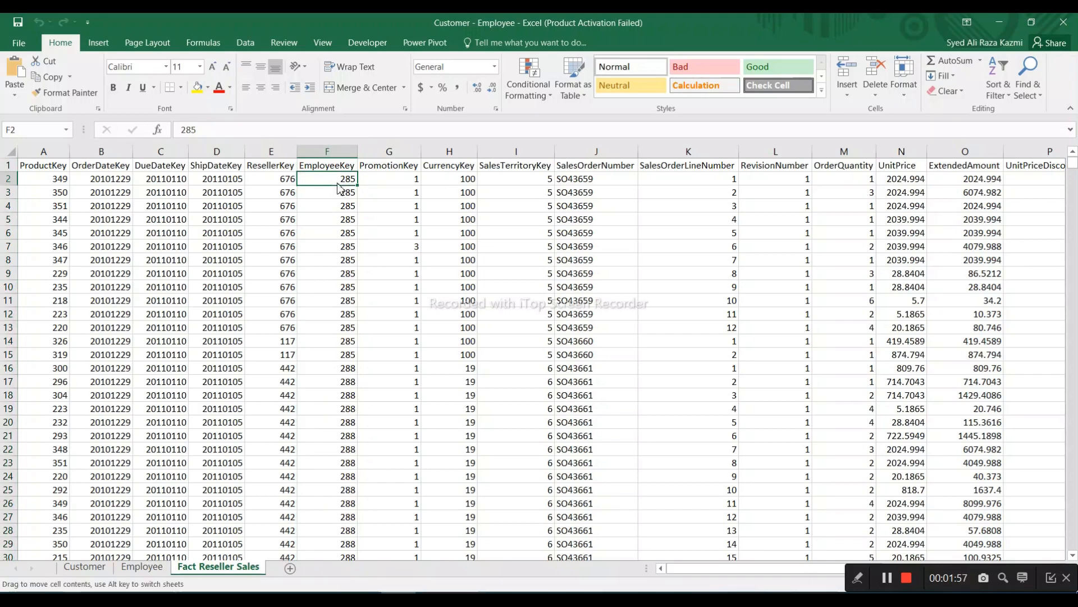
{"action": "left_click_drag", "start_coordinate": [328, 179], "coordinate": [774, 347]}
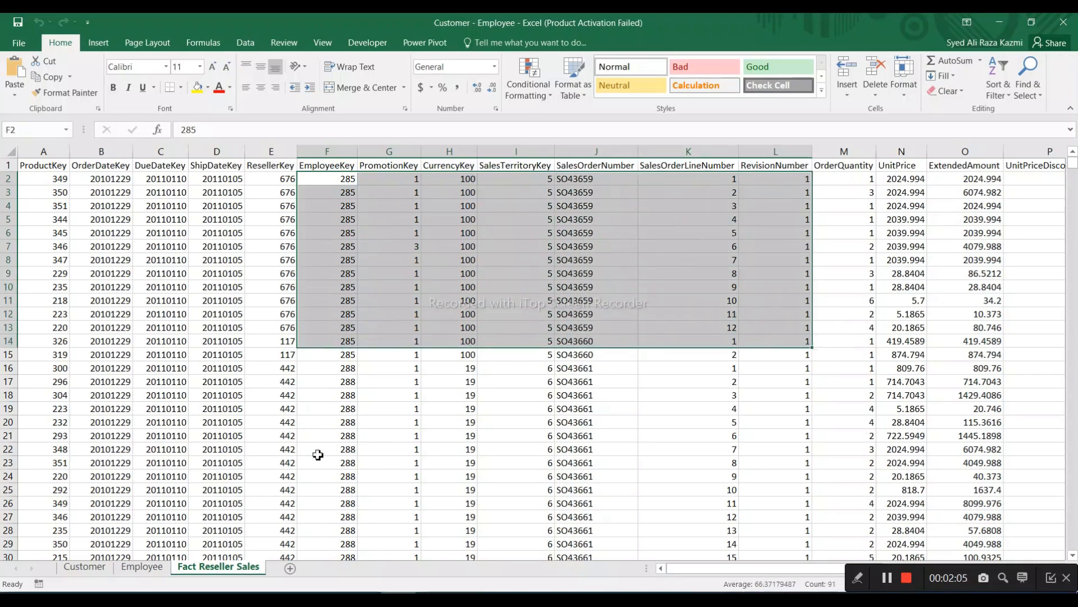
{"action": "left_click_drag", "start_coordinate": [328, 341], "coordinate": [337, 353]}
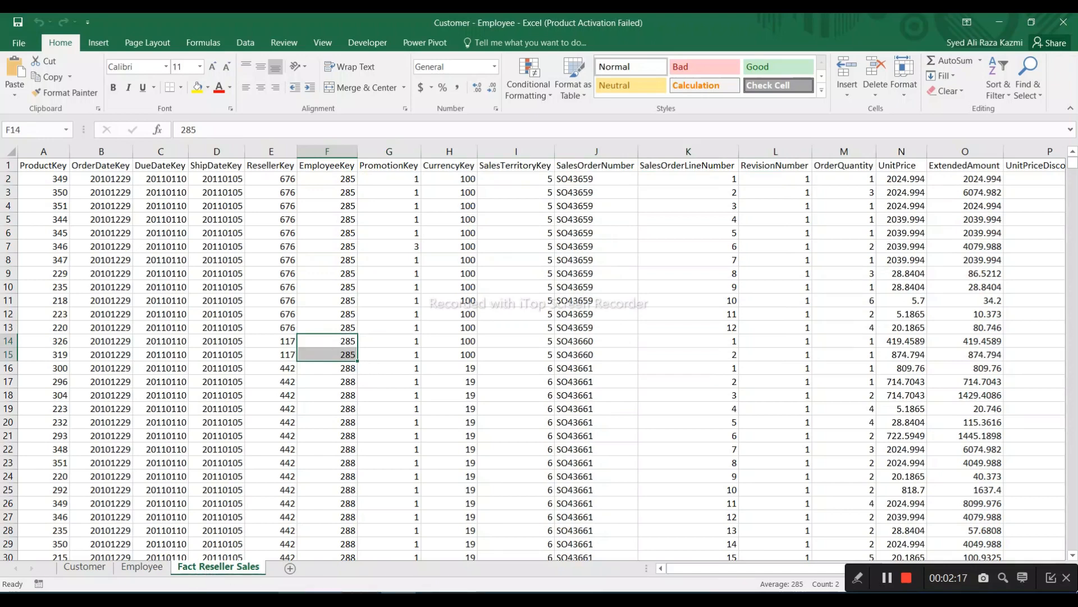
Switch back to the Training Lession 3 report in Power BI Desktop and expand the Data pane to show the model's tables
{"action": "left_click", "coordinate": [329, 598]}
{"action": "left_click", "coordinate": [386, 584]}
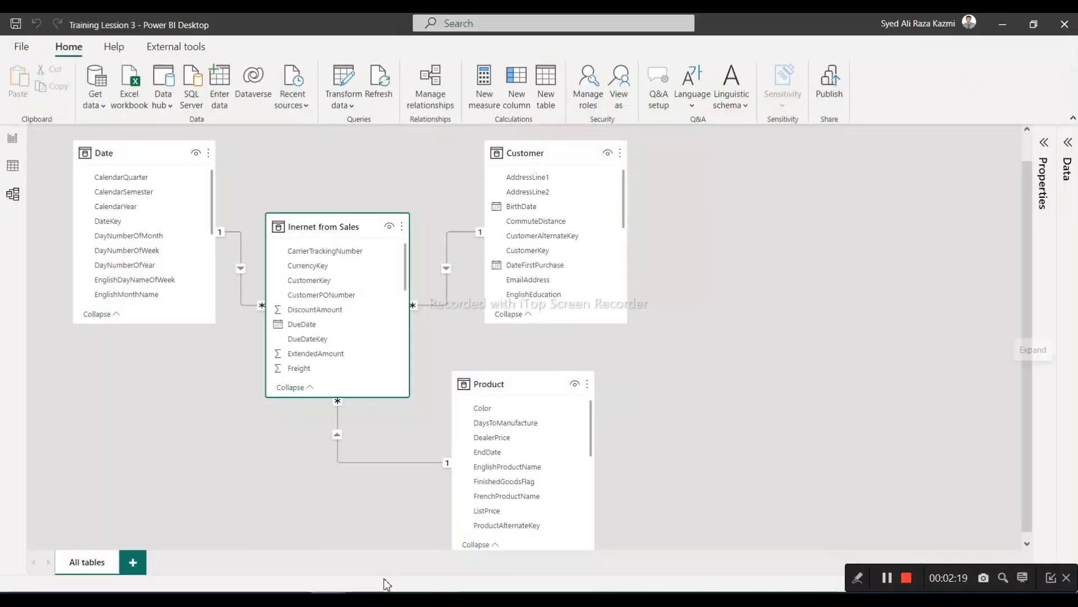
{"action": "left_click", "coordinate": [1068, 145]}
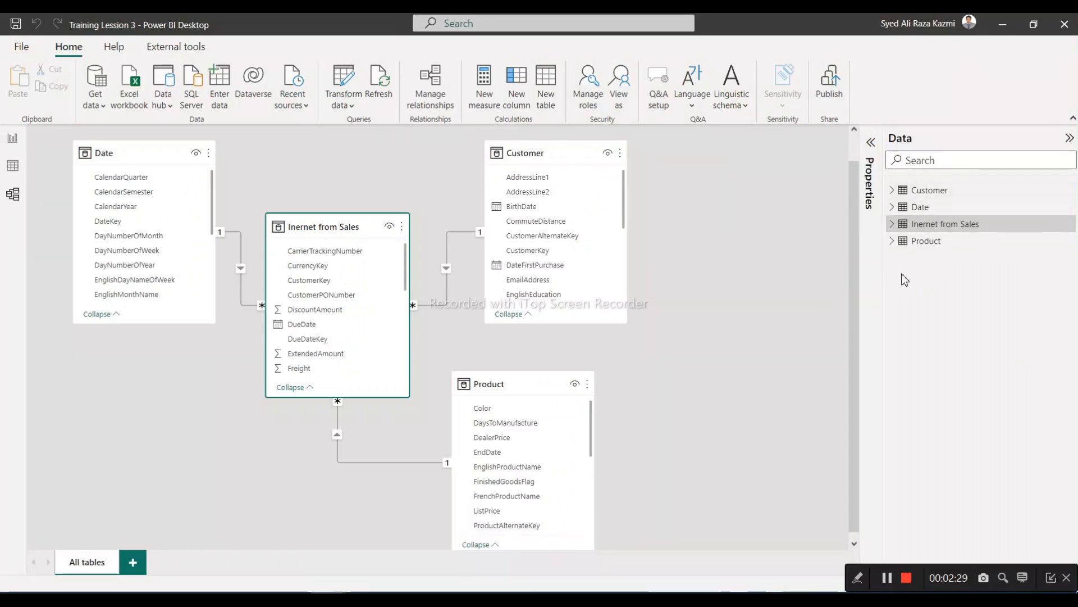
{"action": "left_click", "coordinate": [399, 599]}
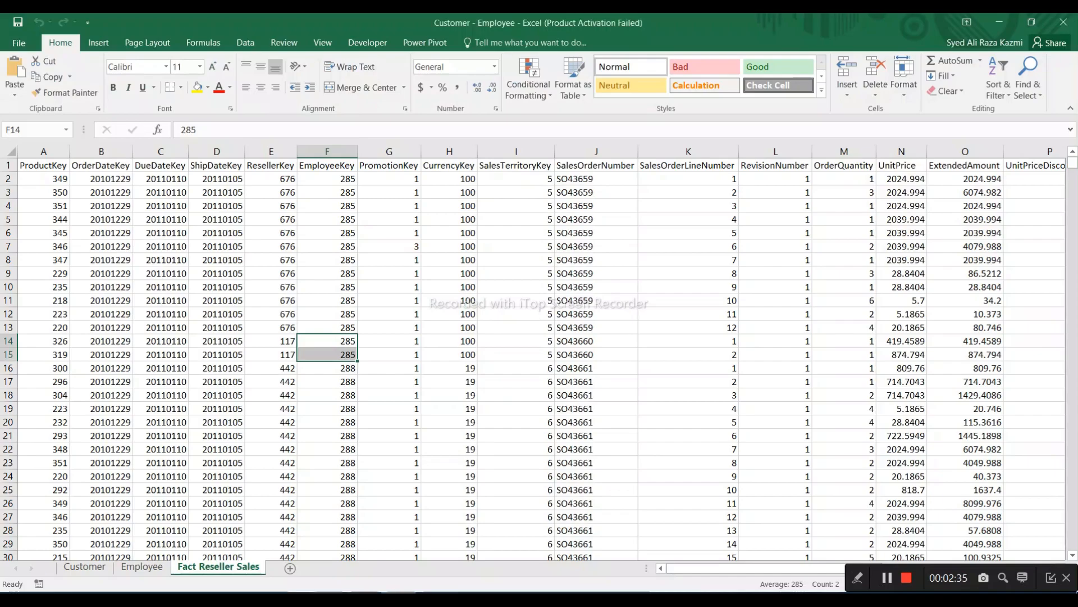
{"action": "left_click", "coordinate": [329, 598]}
{"action": "left_click", "coordinate": [387, 570]}
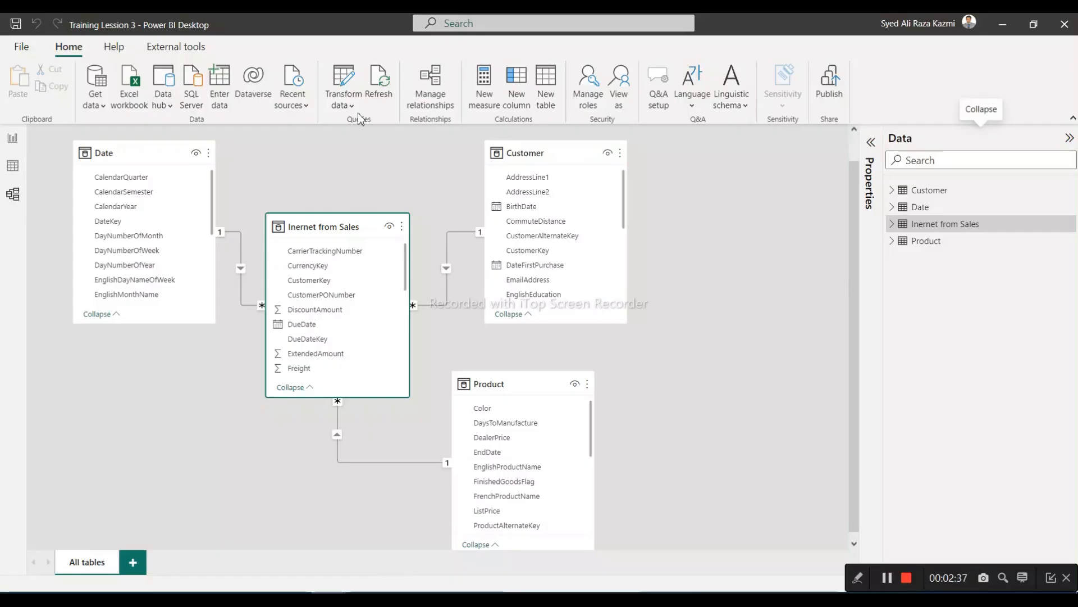
{"action": "left_click", "coordinate": [11, 140]}
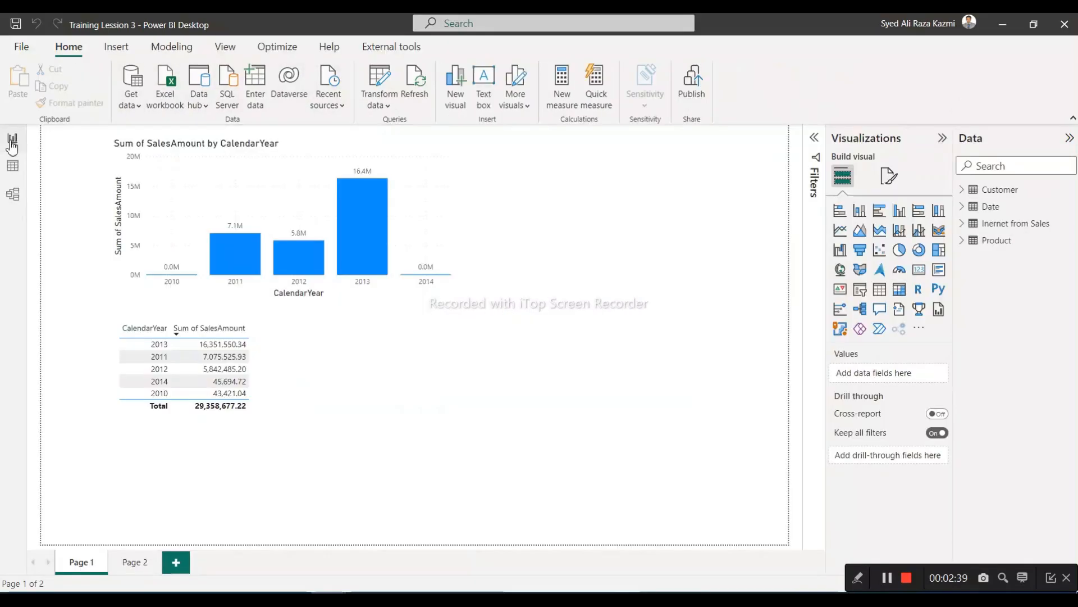
{"action": "left_click", "coordinate": [127, 105]}
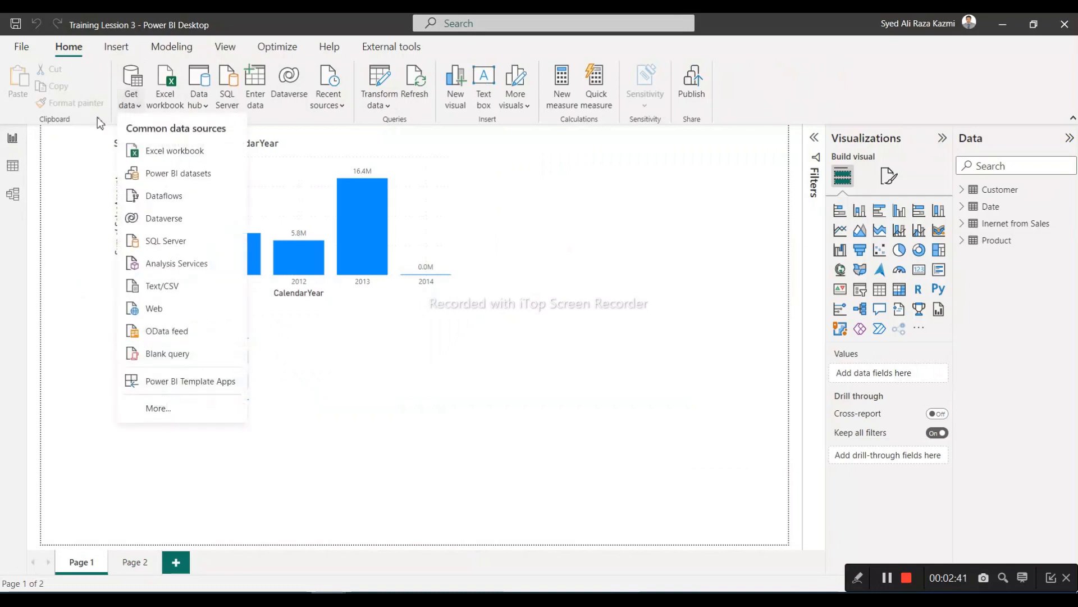
{"action": "left_click", "coordinate": [12, 196]}
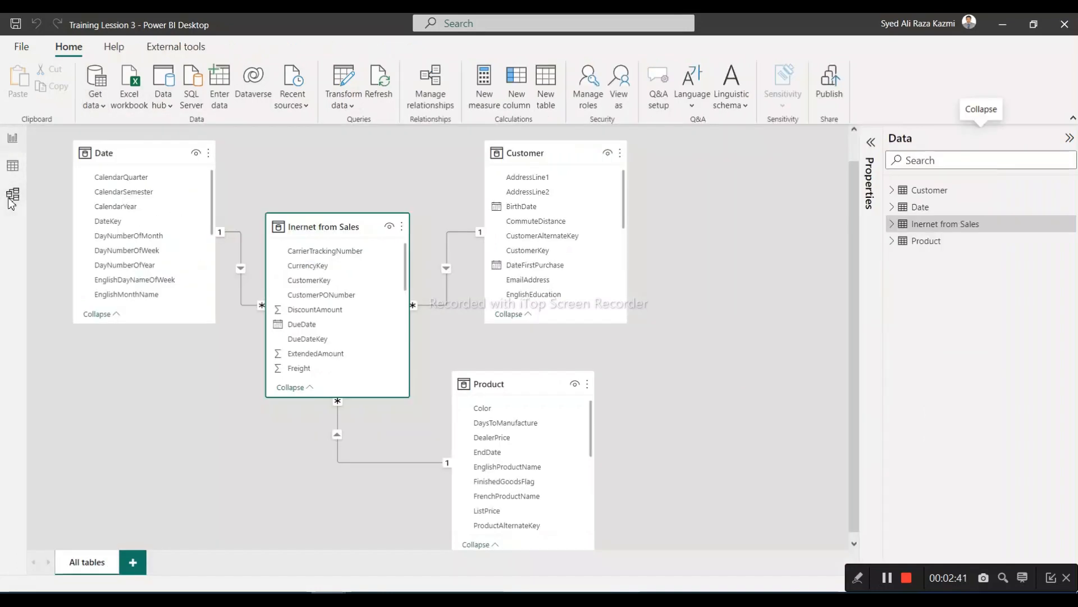
Connect to the Excel workbook Customer - Employee from the ADWData folder as a new data source
{"action": "left_click", "coordinate": [105, 106]}
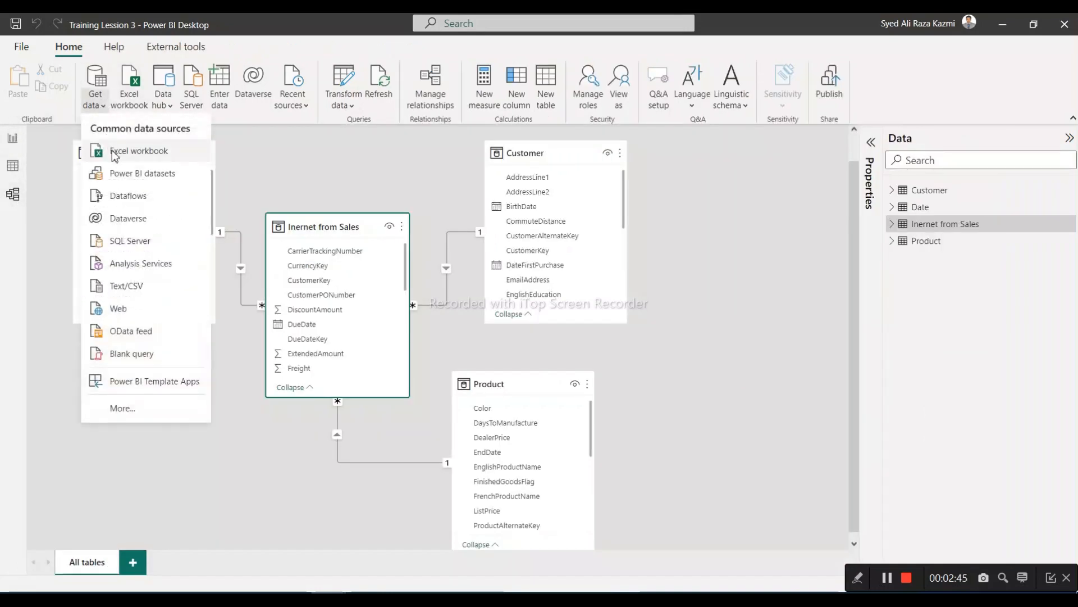
{"action": "left_click", "coordinate": [115, 151]}
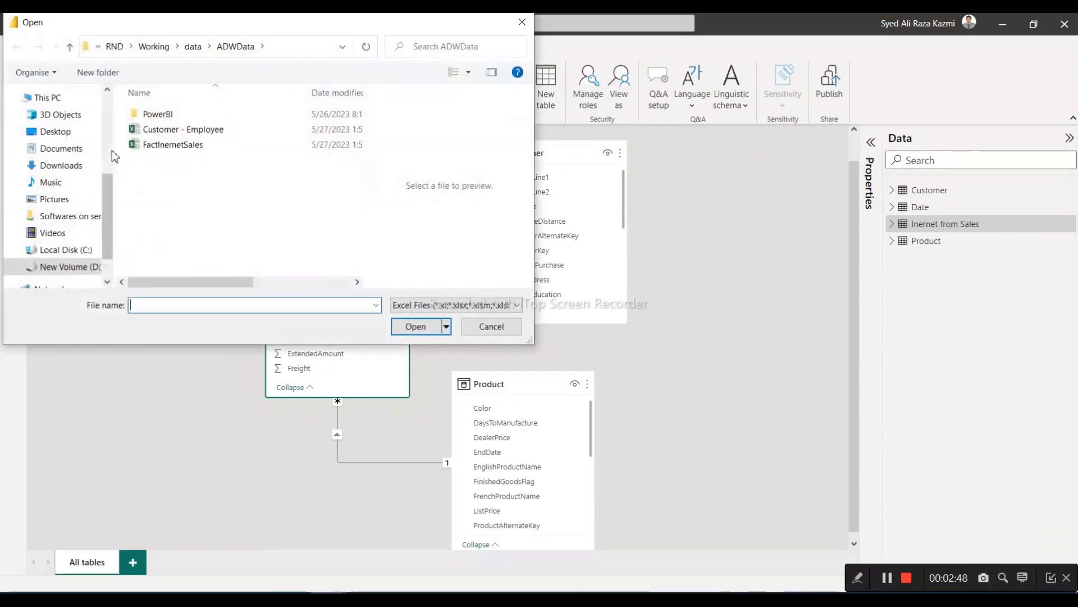
{"action": "left_click", "coordinate": [177, 130]}
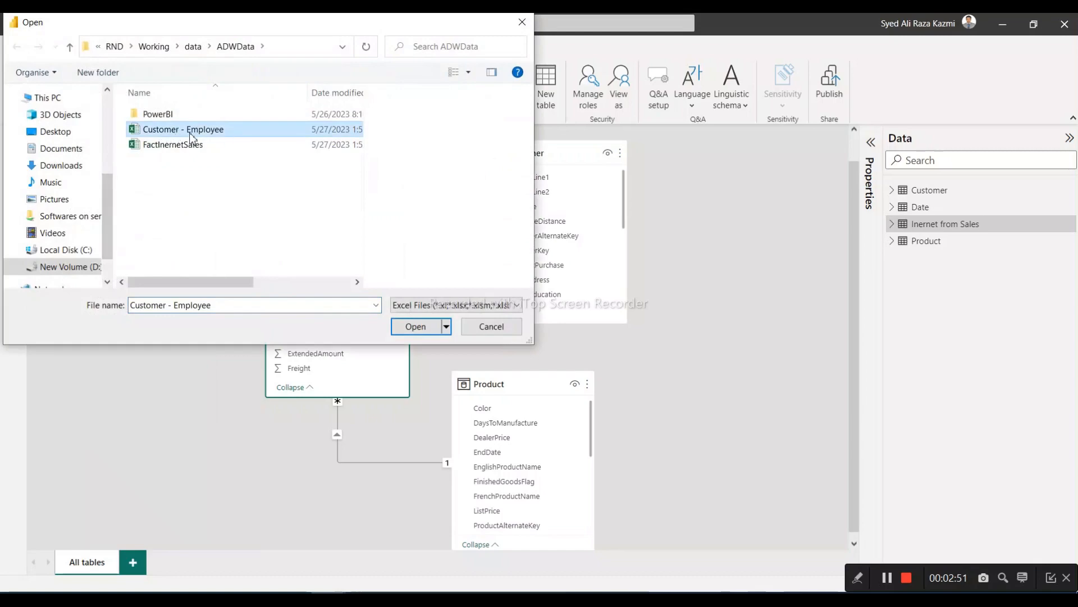
{"action": "left_click", "coordinate": [415, 331]}
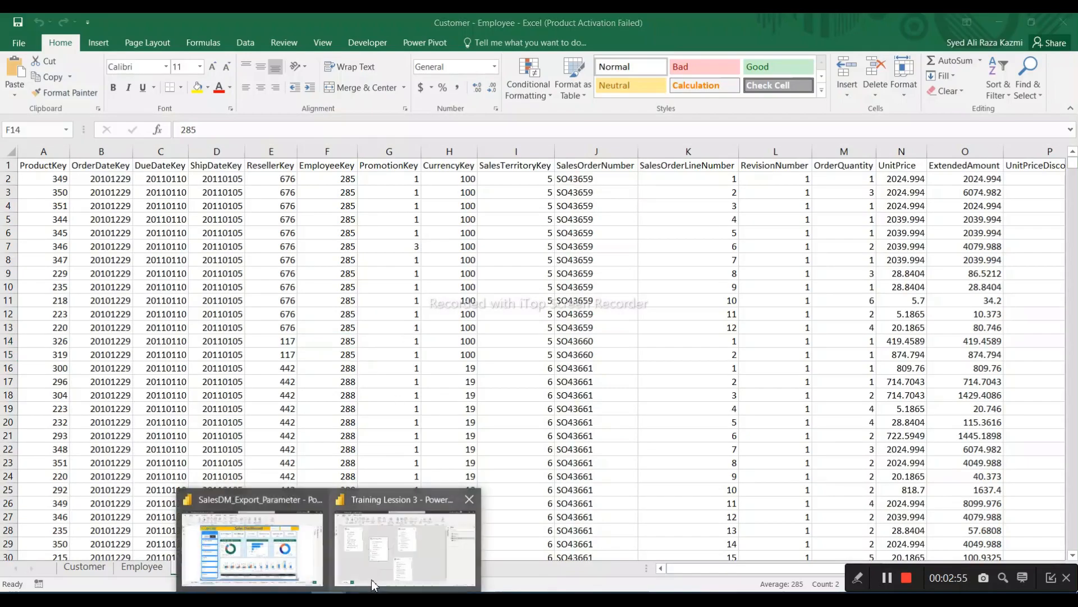
{"action": "left_click", "coordinate": [322, 508]}
{"action": "double_click", "coordinate": [189, 131]}
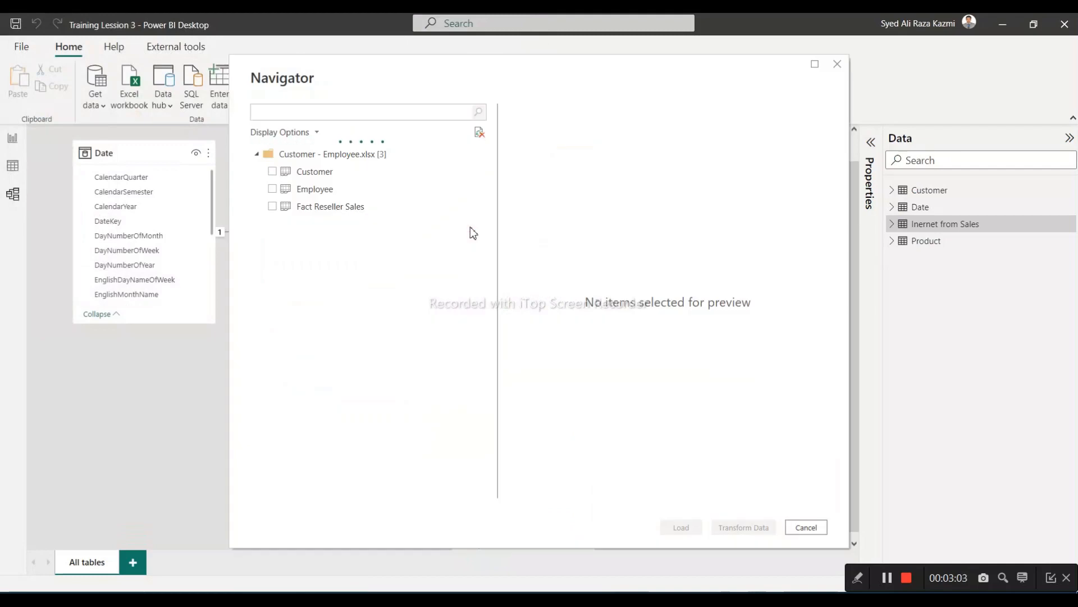
Choose the Employee and Fact Reseller Sales sheets and load them into the model
{"action": "left_click", "coordinate": [272, 189]}
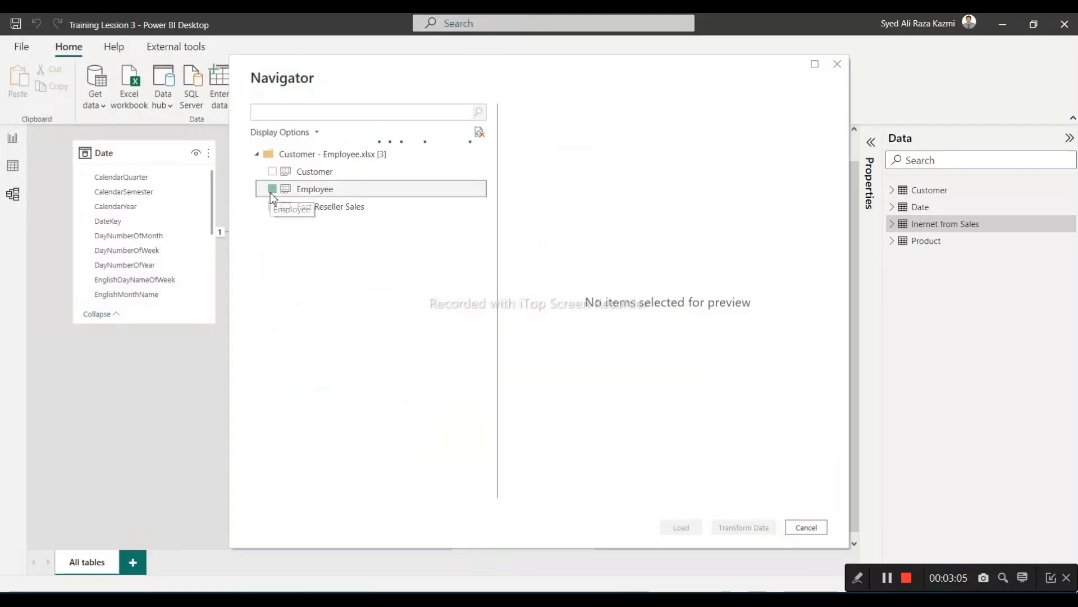
{"action": "left_click", "coordinate": [271, 206]}
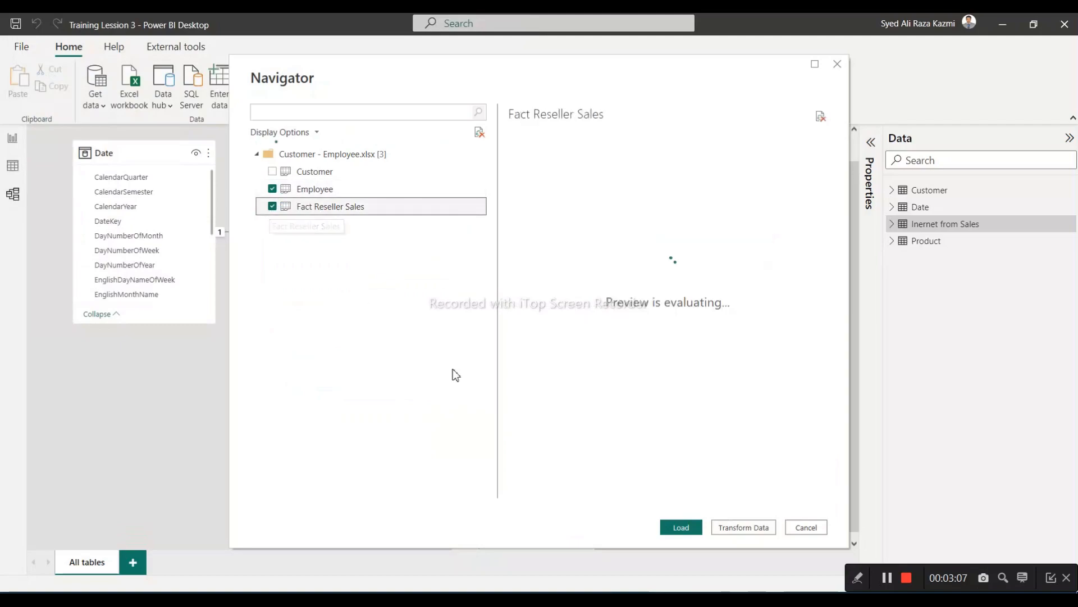
{"action": "left_click", "coordinate": [678, 528]}
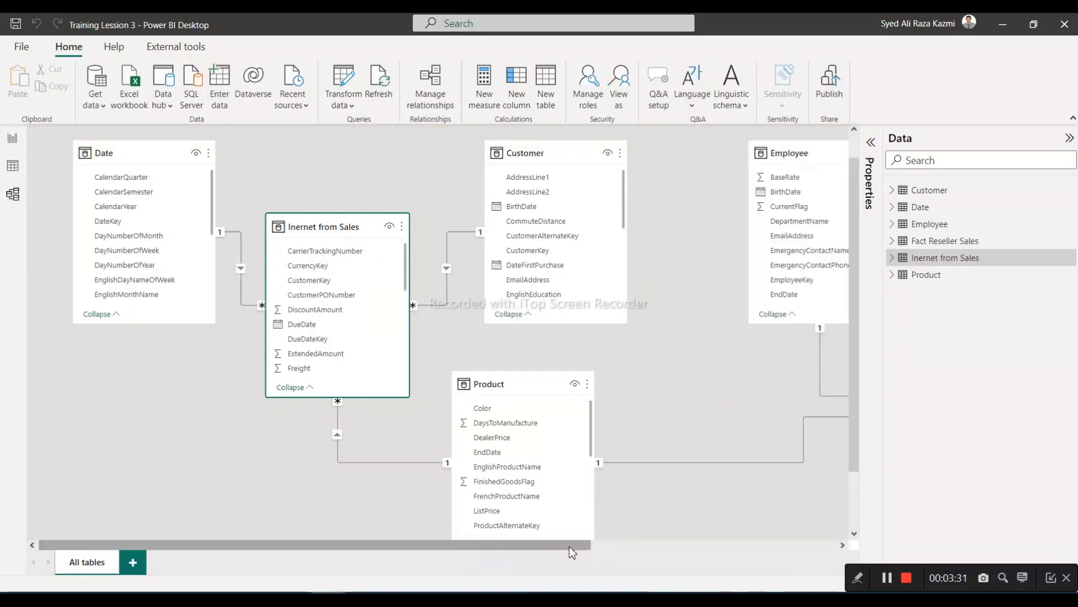
Locate the Employee and Fact Reseller Sales tables in the diagram and review the key columns and settings of the relationship between them
{"action": "left_click_drag", "start_coordinate": [572, 552], "coordinate": [785, 547]}
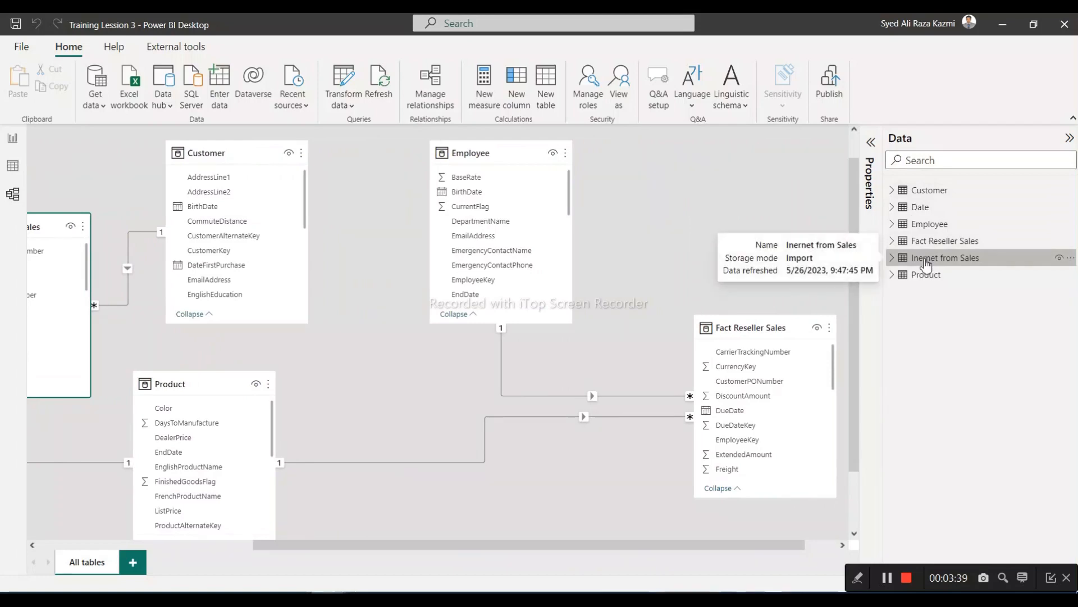
{"action": "left_click", "coordinate": [933, 227]}
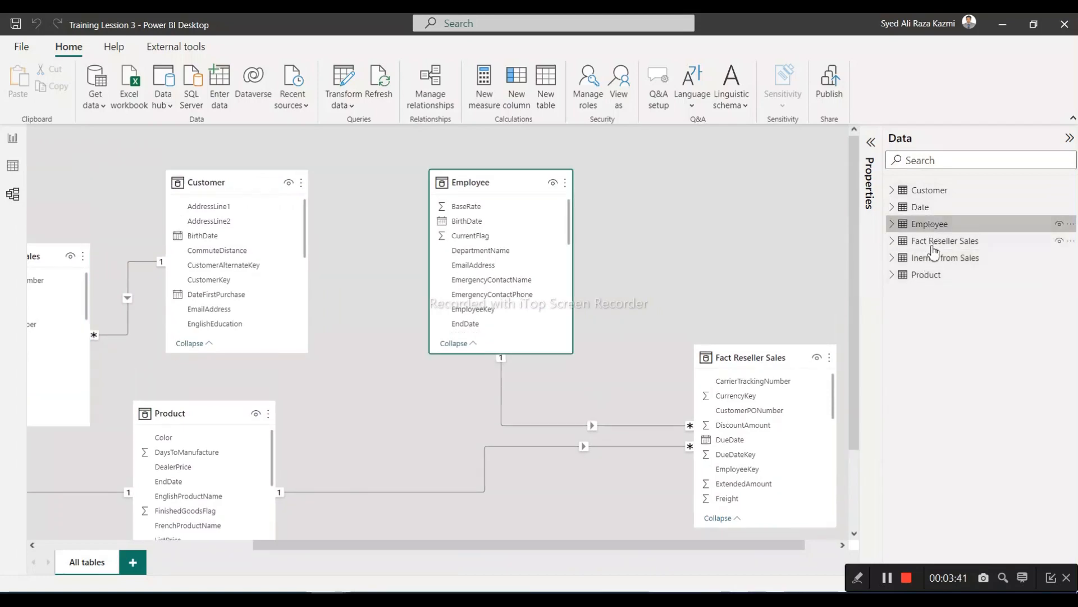
{"action": "left_click", "coordinate": [924, 259]}
{"action": "left_click_drag", "start_coordinate": [672, 547], "coordinate": [786, 548]}
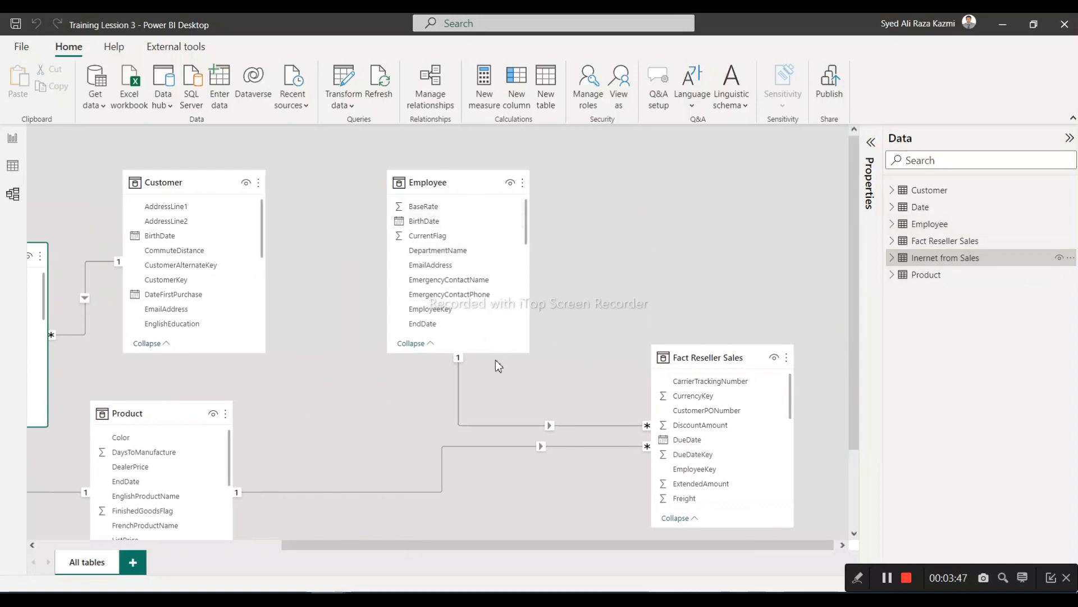
{"action": "double_click", "coordinate": [550, 428]}
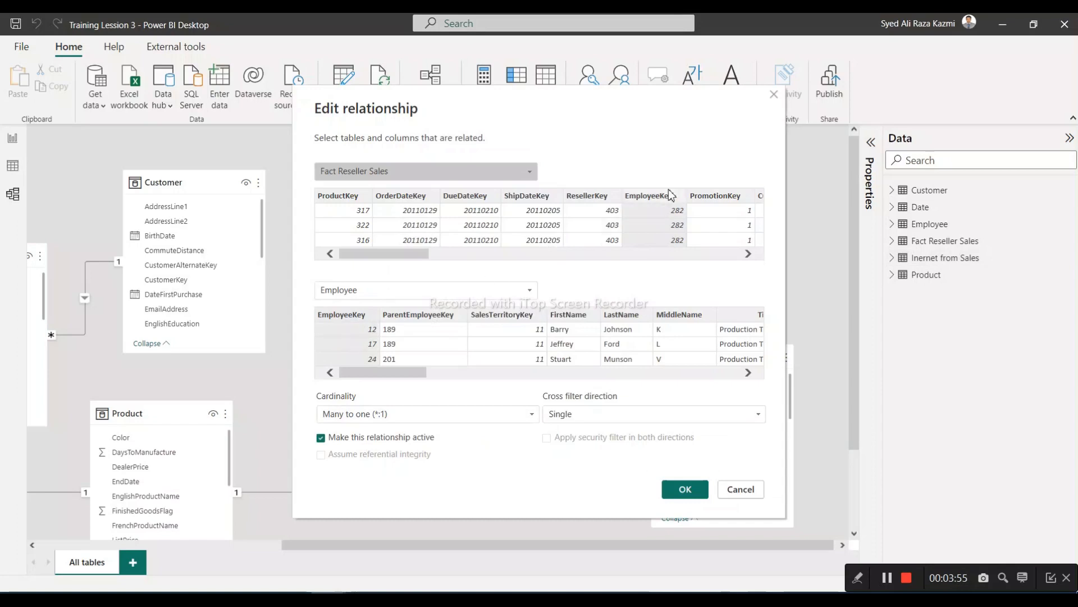
{"action": "left_click", "coordinate": [743, 490]}
Move the Fact Reseller Sales and Employee tables below the Date table in the diagram, and collapse the Data pane
{"action": "mouse_move", "coordinate": [572, 543]}
{"action": "left_mouse_down"}
{"action": "mouse_move", "coordinate": [469, 556]}
{"action": "mouse_move", "coordinate": [575, 548]}
{"action": "left_mouse_up"}
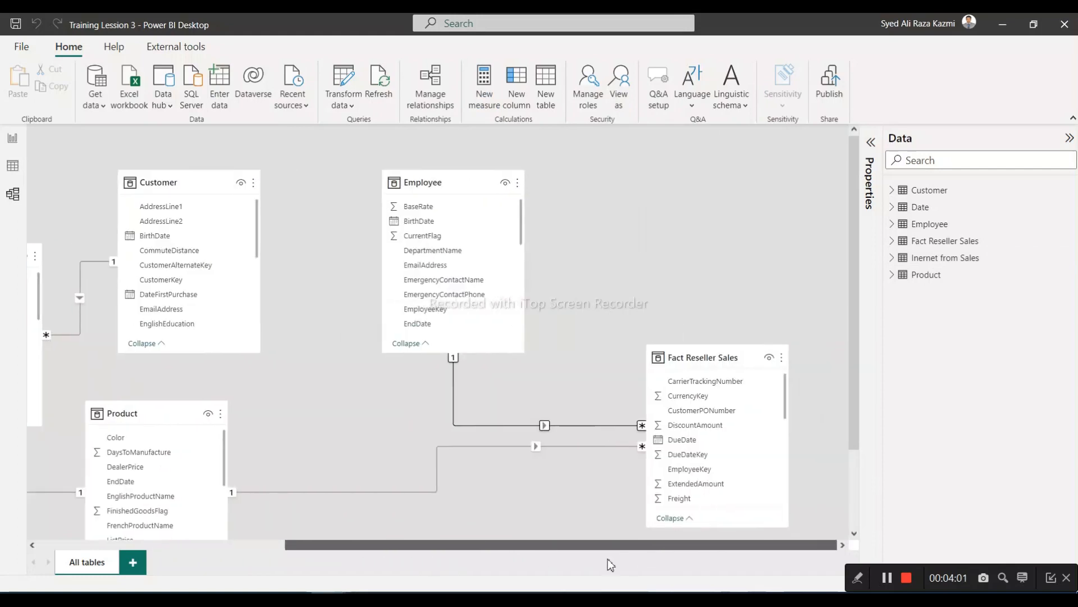
{"action": "left_click_drag", "start_coordinate": [710, 356], "coordinate": [50, 423]}
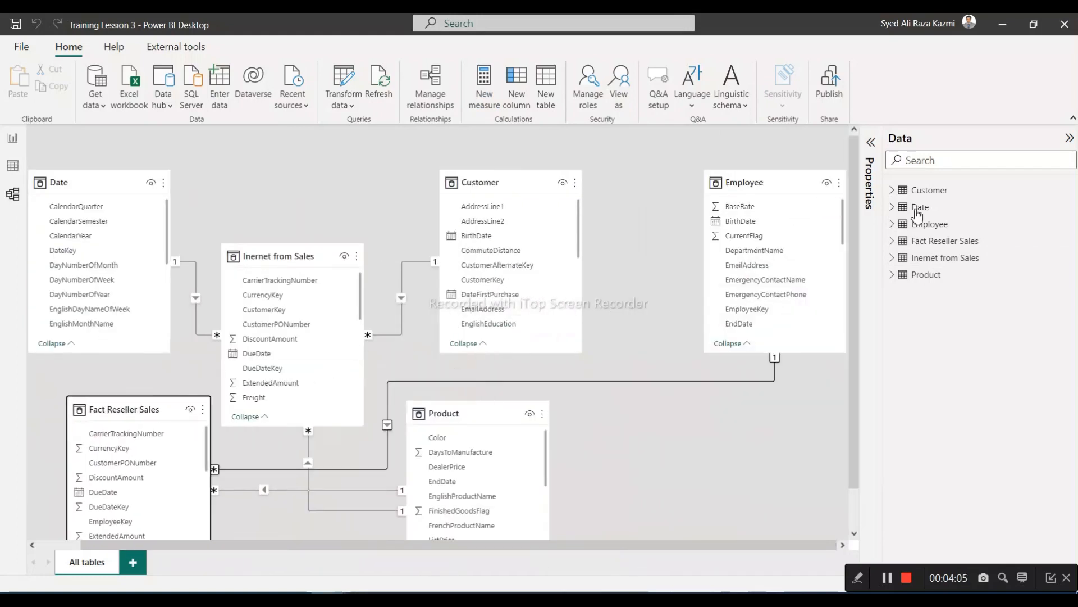
{"action": "left_click", "coordinate": [1070, 138]}
{"action": "left_click_drag", "start_coordinate": [837, 185], "coordinate": [102, 427]}
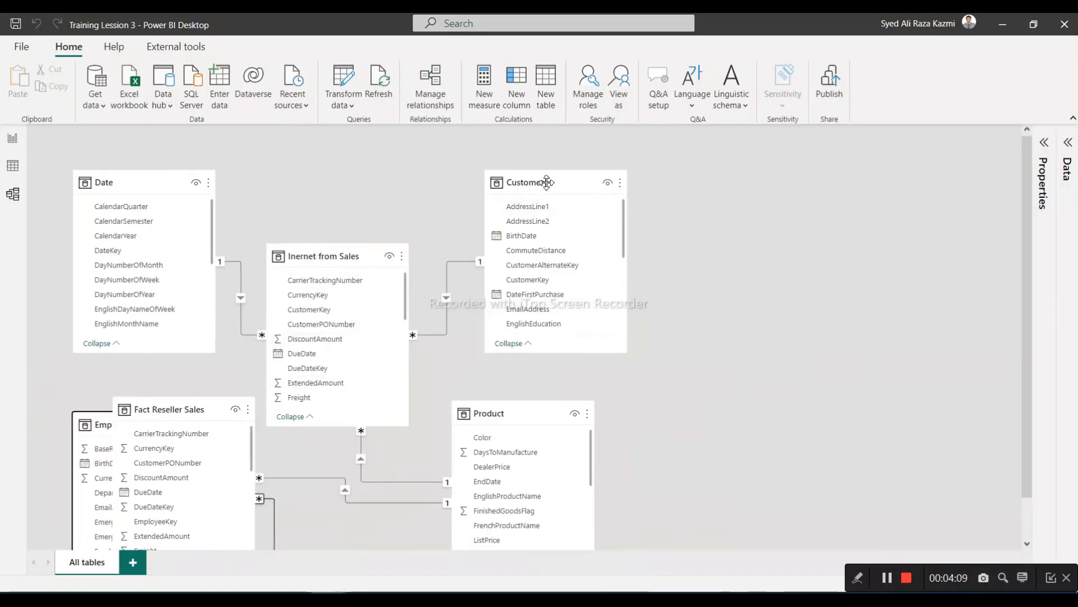
Shift the Customer and Product tables away from Date to widen the diagram, and place Inernet from Sales between Date and Customer
{"action": "left_click_drag", "start_coordinate": [546, 181], "coordinate": [665, 181]}
{"action": "left_click_drag", "start_coordinate": [506, 414], "coordinate": [657, 410]}
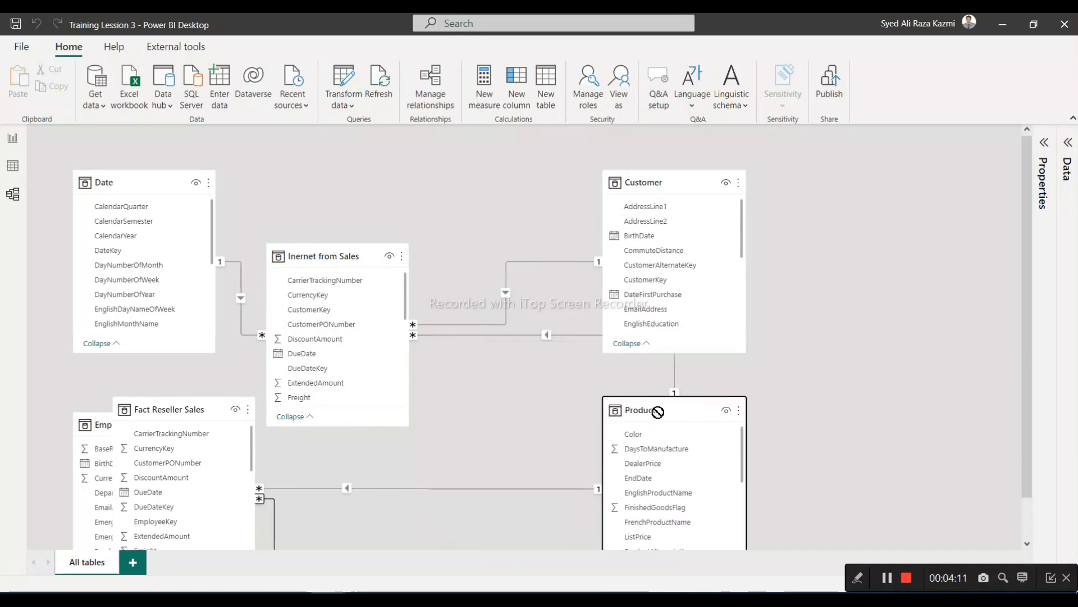
{"action": "left_click_drag", "start_coordinate": [282, 254], "coordinate": [418, 179]}
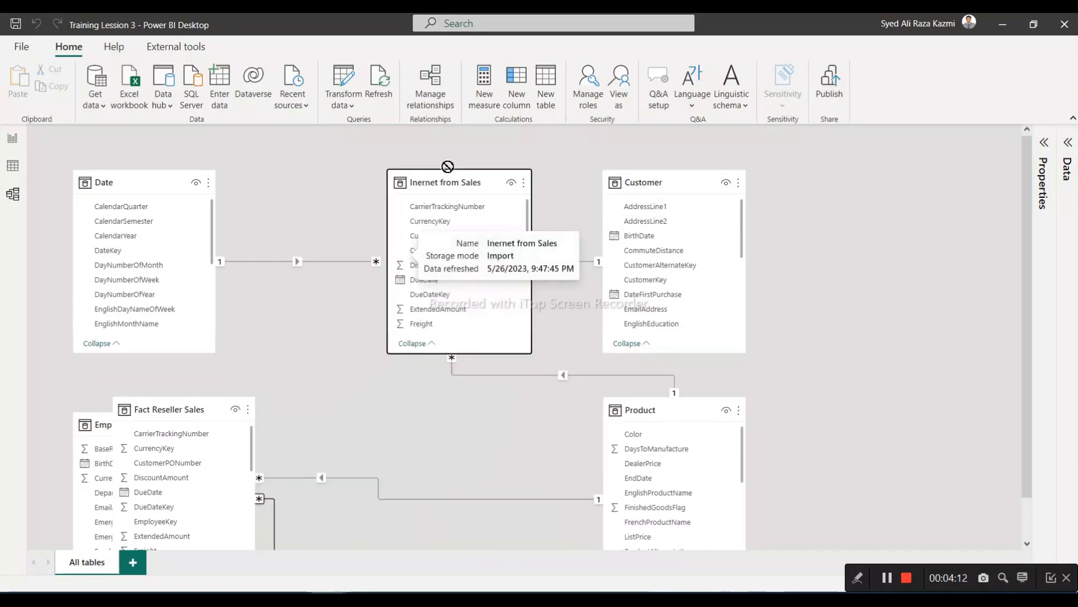
Collapse the Date, Customer and Product tables to their key fields, shifting Inernet from Sales towards Date and Product up beneath Customer
{"action": "left_click", "coordinate": [116, 343]}
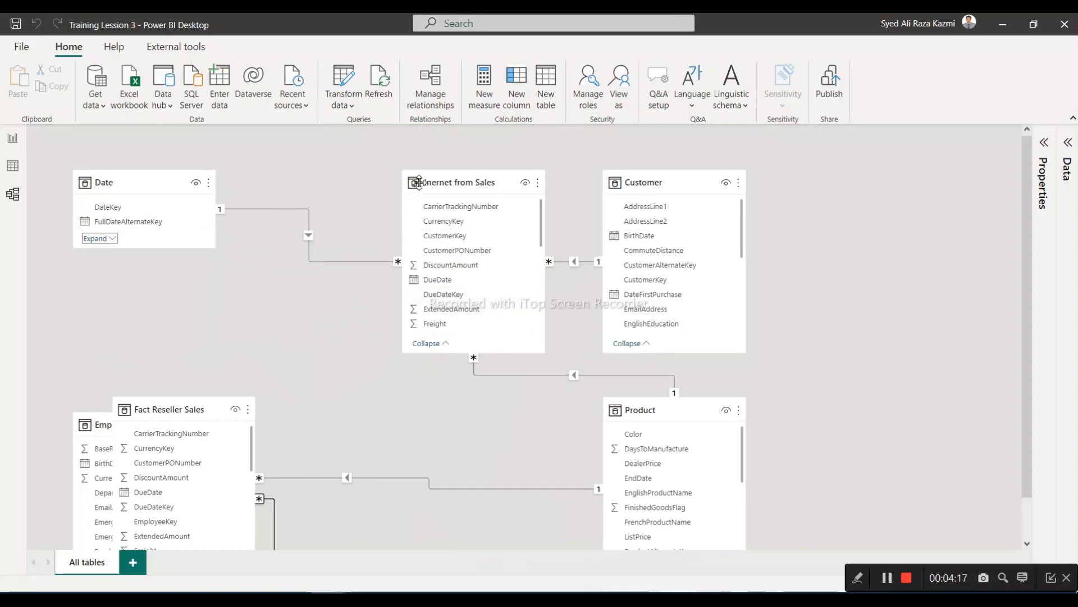
{"action": "left_click_drag", "start_coordinate": [426, 182], "coordinate": [374, 182]}
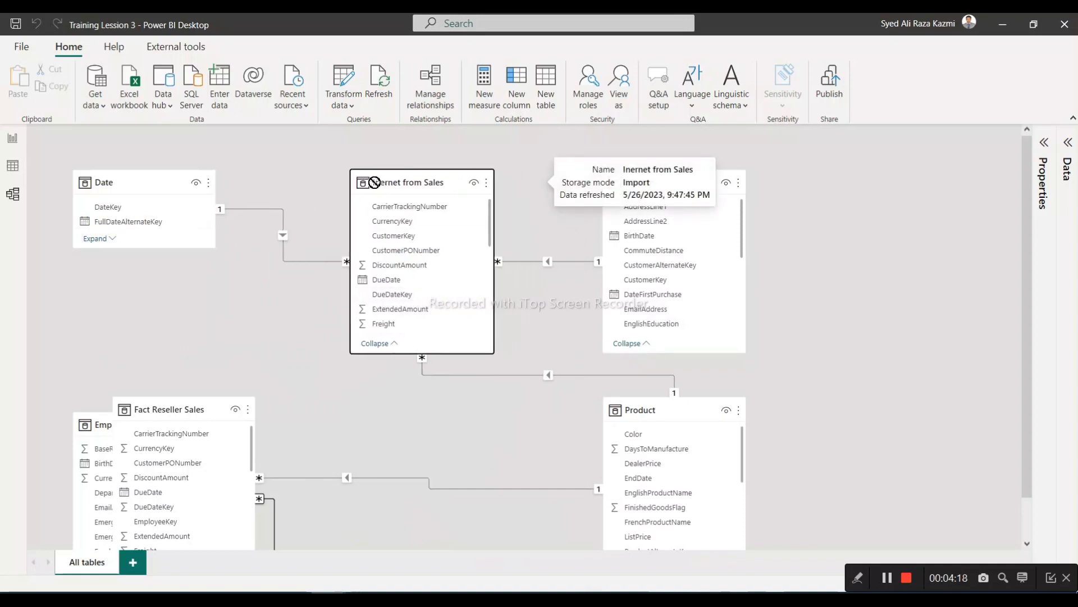
{"action": "left_click", "coordinate": [649, 345]}
{"action": "left_click_drag", "start_coordinate": [681, 409], "coordinate": [706, 339]}
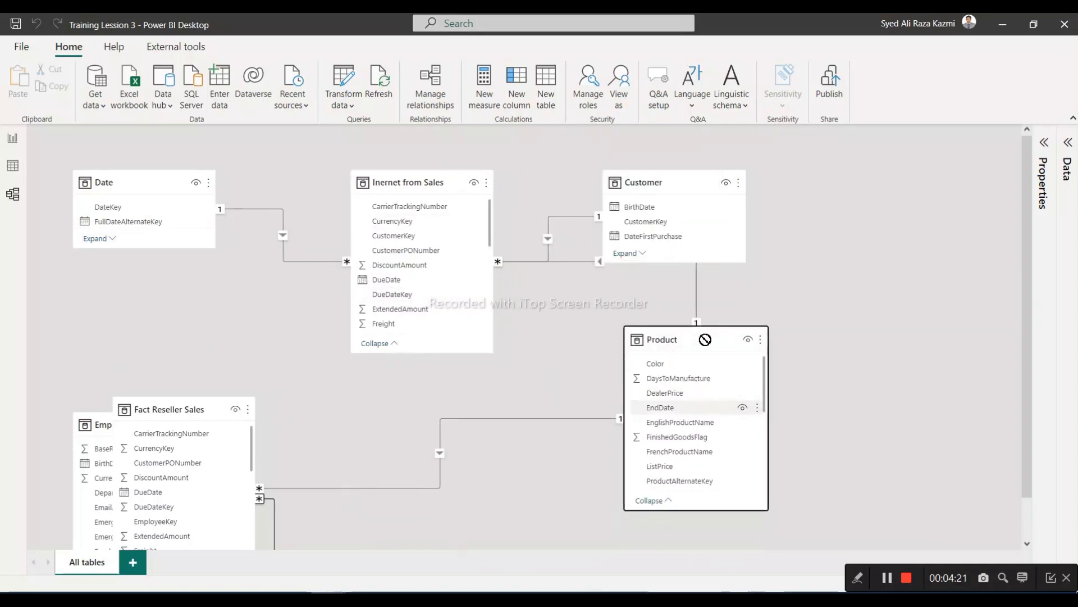
{"action": "left_click", "coordinate": [666, 506]}
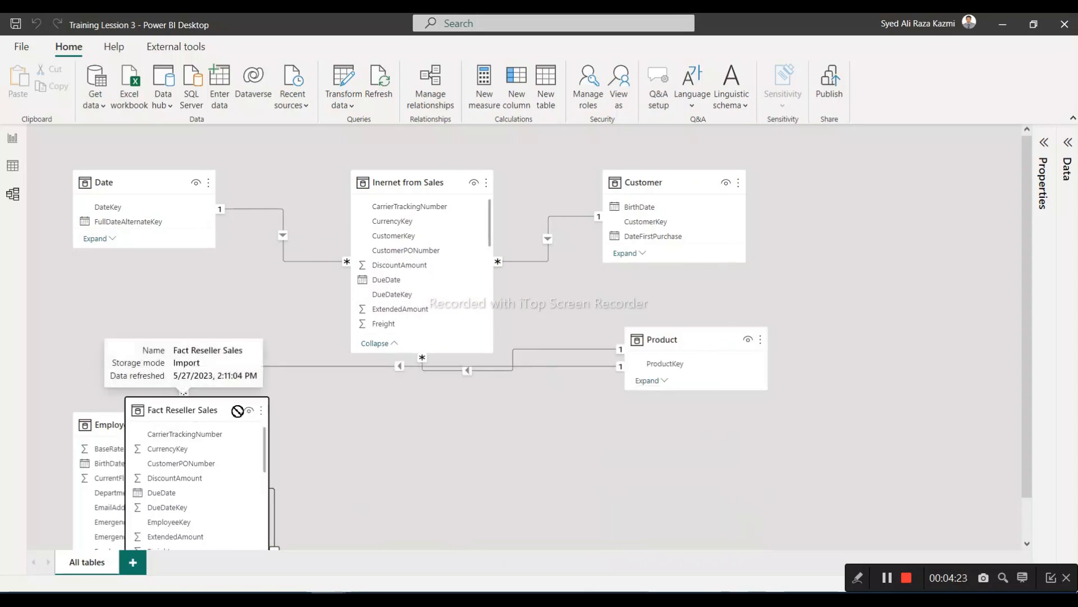
Place Fact Reseller Sales below Inernet from Sales, and move Employee up beneath Date with its field list collapsed
{"action": "left_click_drag", "start_coordinate": [174, 409], "coordinate": [499, 426]}
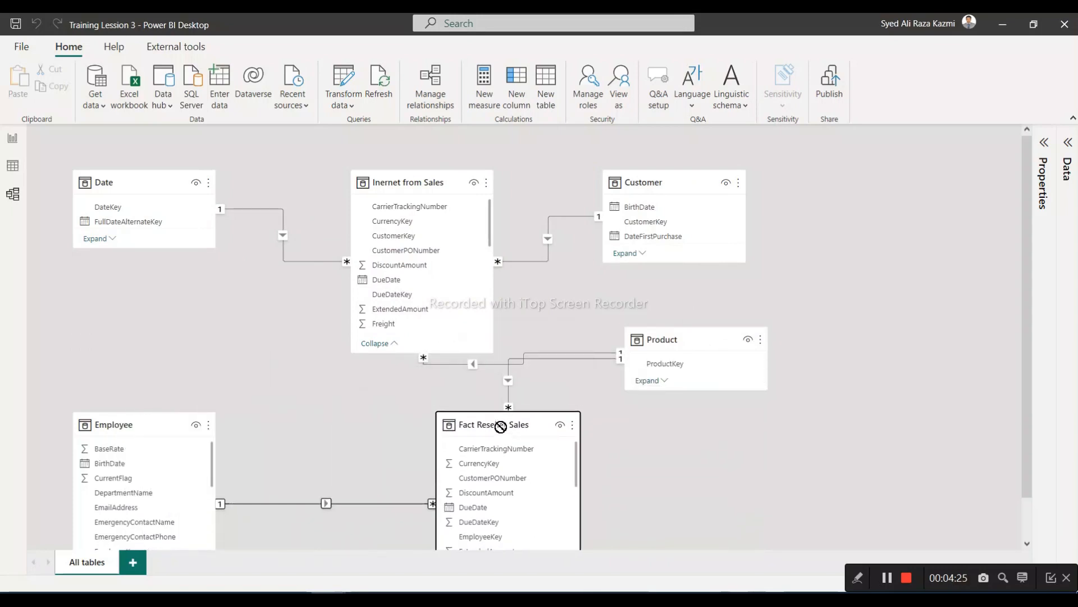
{"action": "left_click_drag", "start_coordinate": [142, 421], "coordinate": [143, 355]}
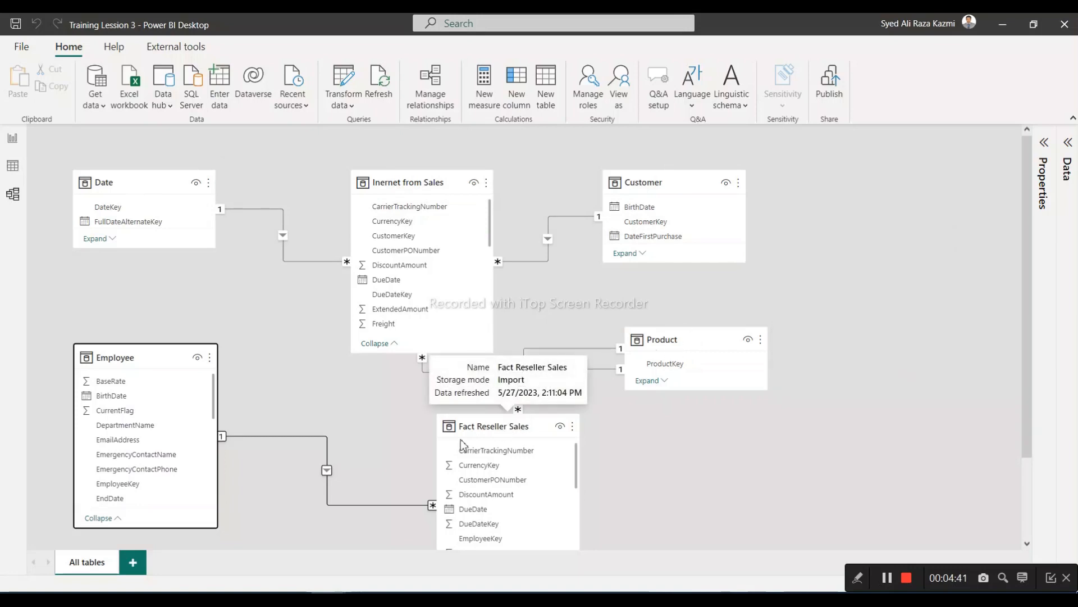
{"action": "left_click", "coordinate": [118, 518]}
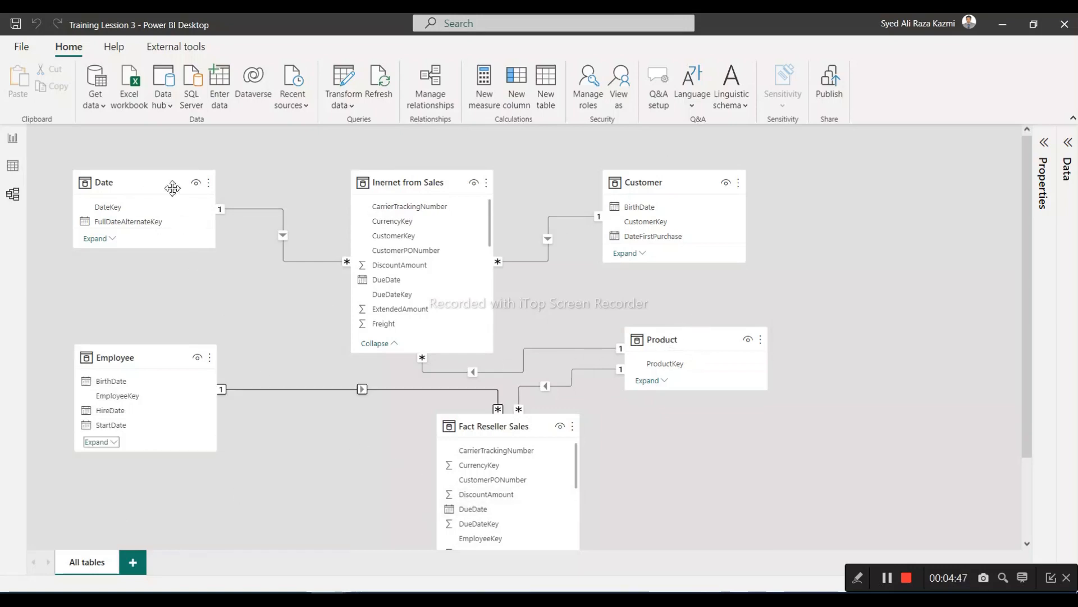
{"action": "left_click_drag", "start_coordinate": [508, 432], "coordinate": [429, 446]}
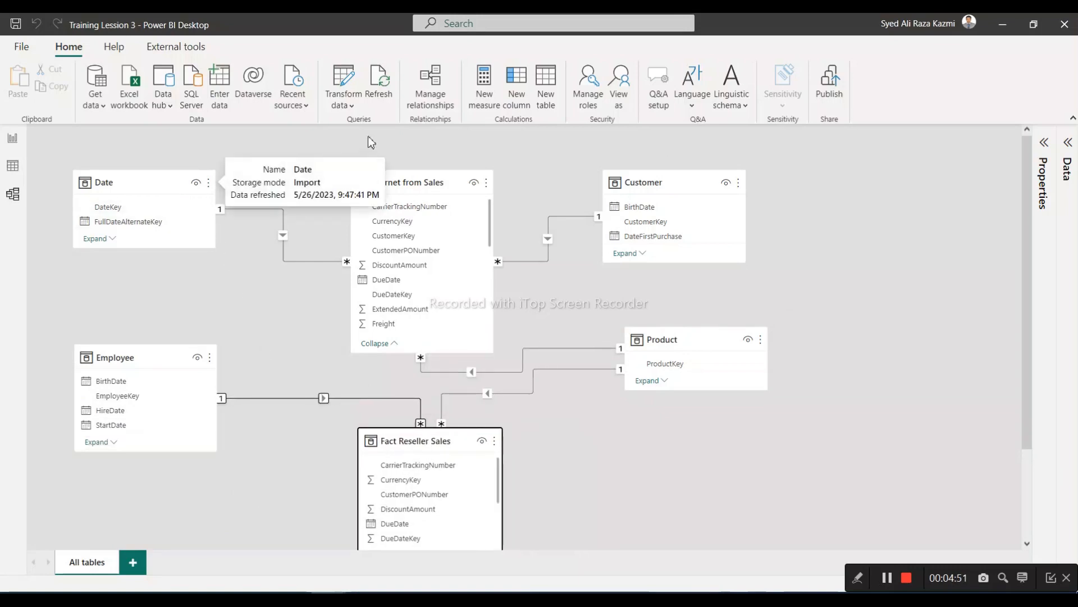
Start a new relationship linking DateKey in the Date table to OrderDateKey in Fact Reseller Sales
{"action": "left_click", "coordinate": [431, 93]}
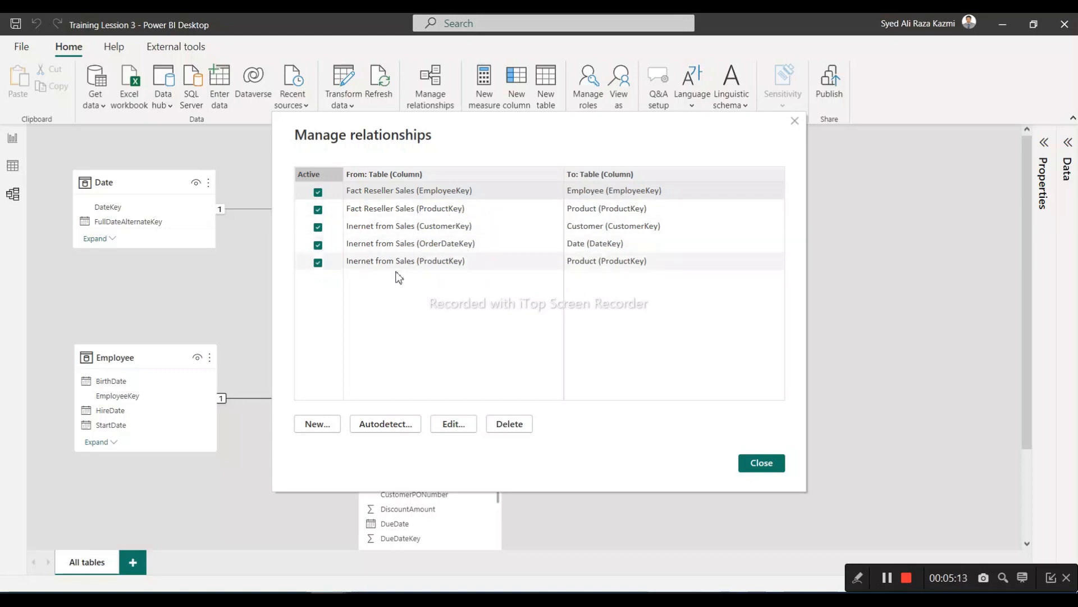
{"action": "left_click", "coordinate": [315, 427]}
{"action": "left_click", "coordinate": [501, 174]}
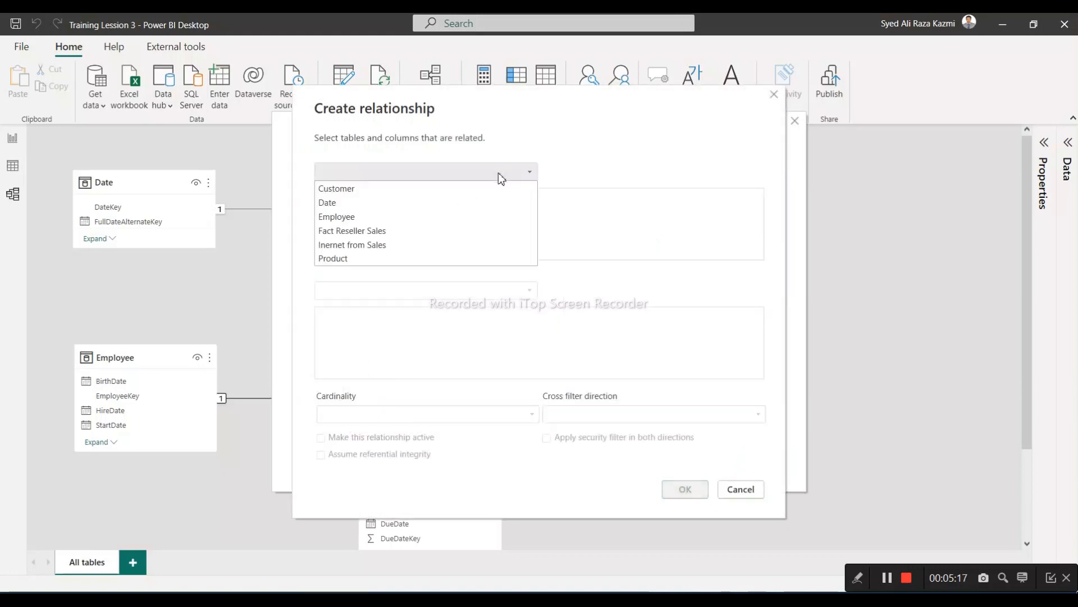
{"action": "left_click", "coordinate": [398, 207]}
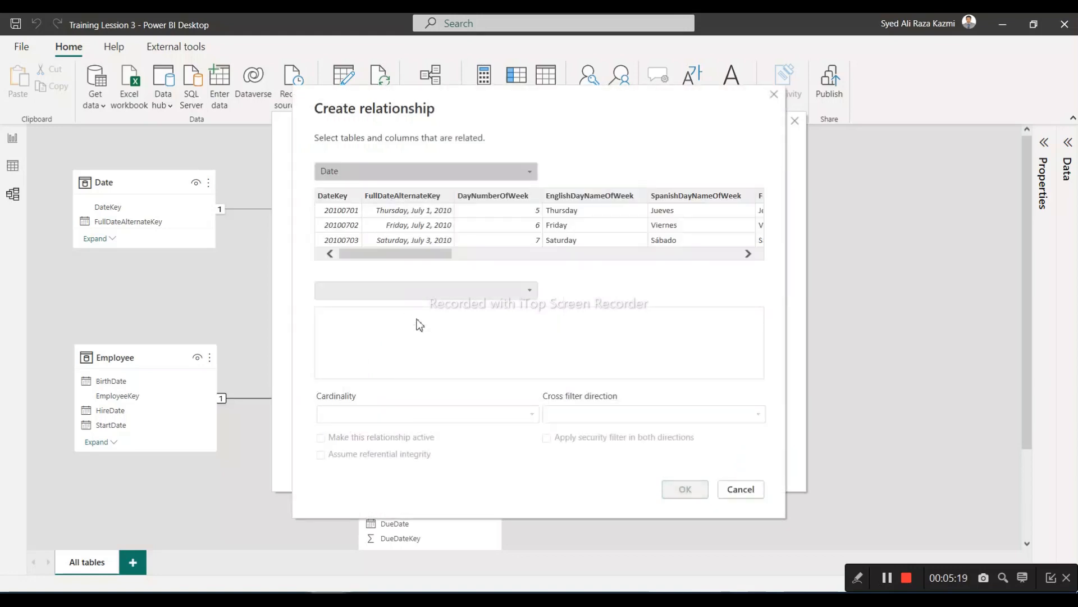
{"action": "left_click", "coordinate": [474, 295]}
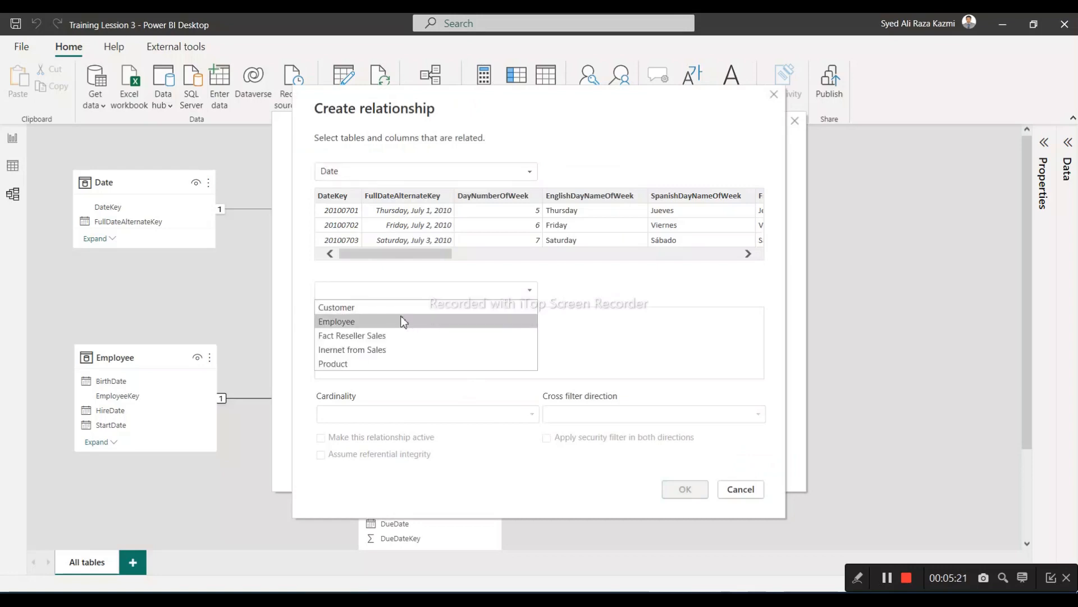
{"action": "left_click", "coordinate": [376, 337]}
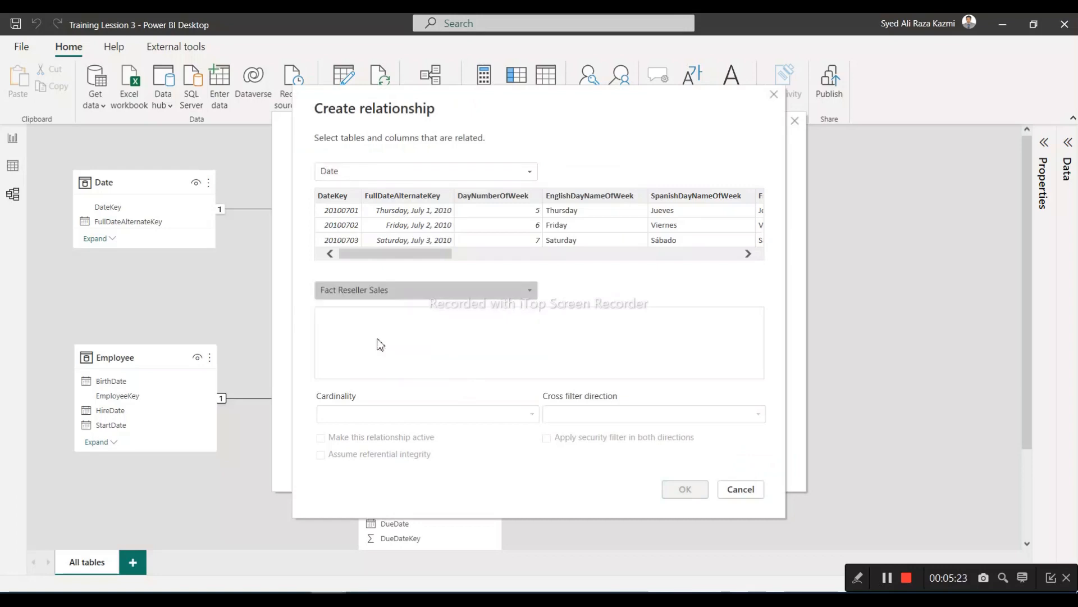
{"action": "left_click", "coordinate": [333, 197]}
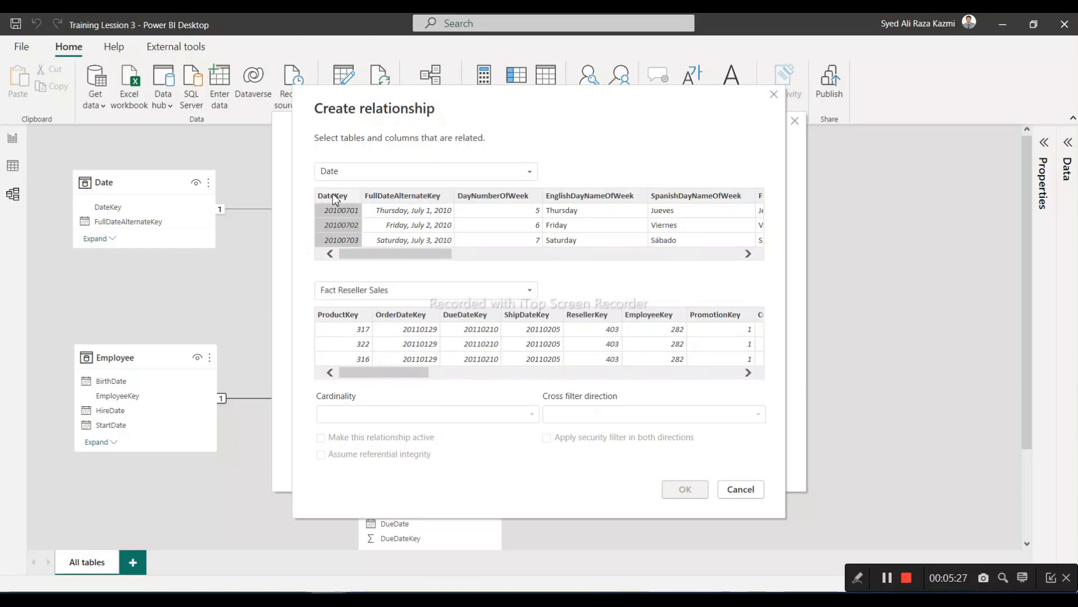
{"action": "left_click", "coordinate": [408, 319]}
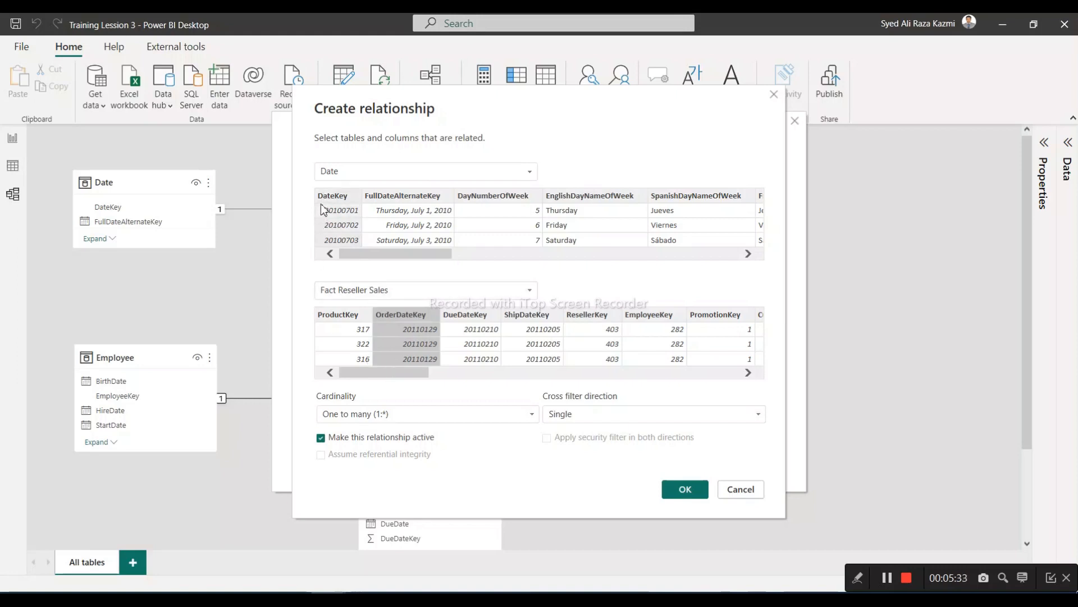
Keep the cardinality at One to many (1:*), create the Date to Fact Reseller Sales relationship, and return to the diagram
{"action": "left_click", "coordinate": [423, 420]}
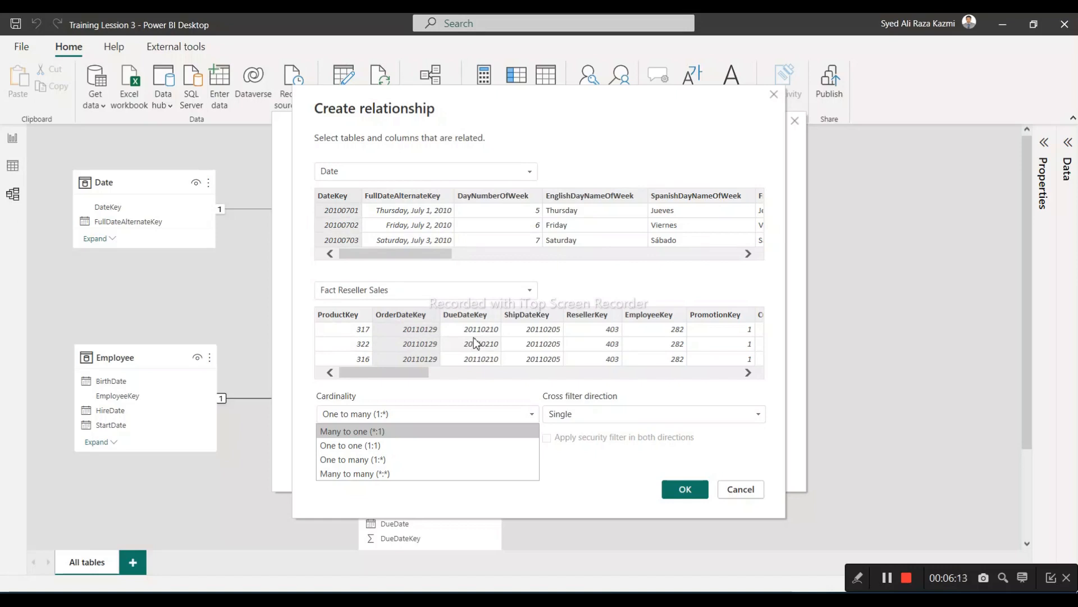
{"action": "left_click", "coordinate": [361, 459]}
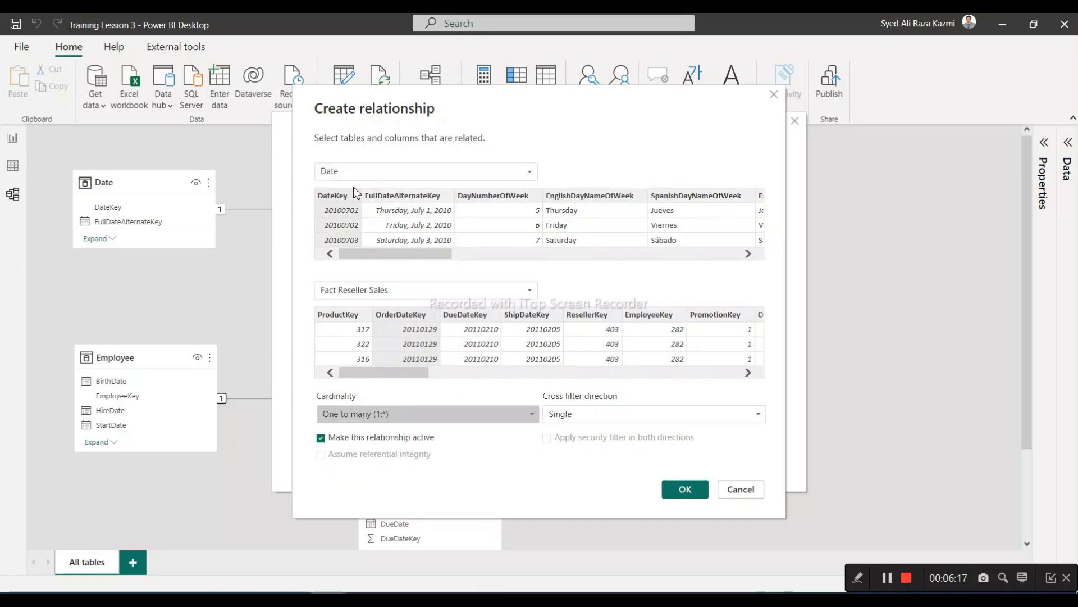
{"action": "left_click", "coordinate": [408, 418]}
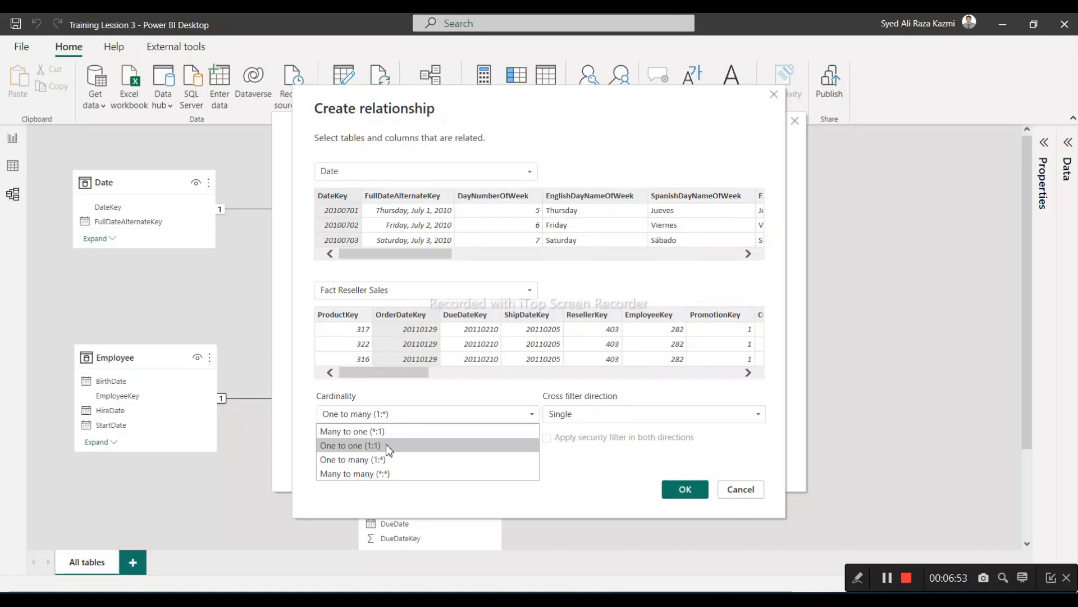
{"action": "left_click", "coordinate": [596, 469]}
{"action": "left_click", "coordinate": [392, 416]}
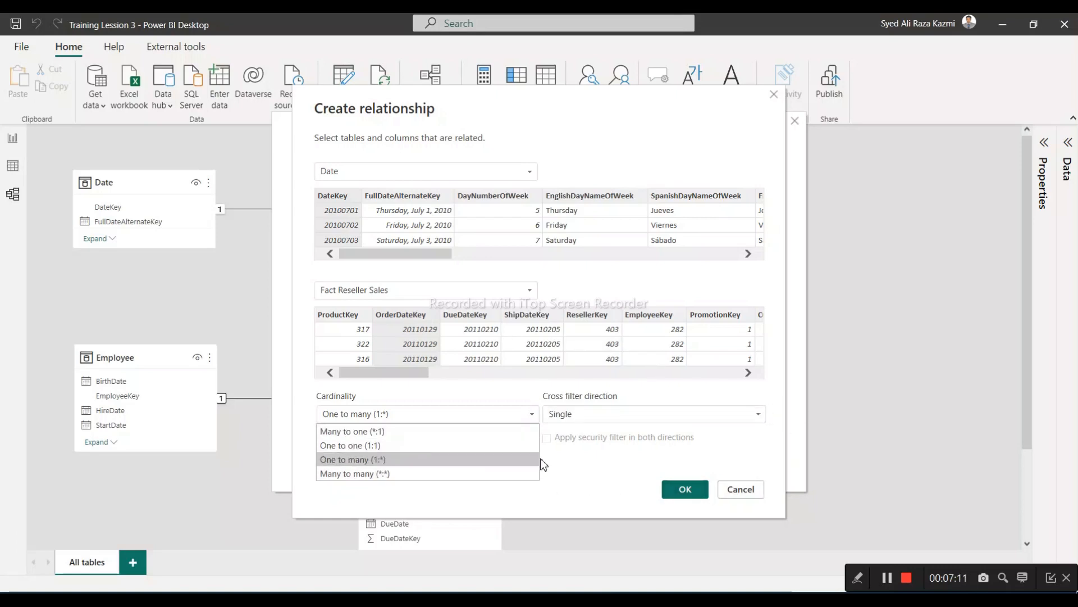
{"action": "left_click", "coordinate": [602, 468]}
{"action": "left_click", "coordinate": [680, 493]}
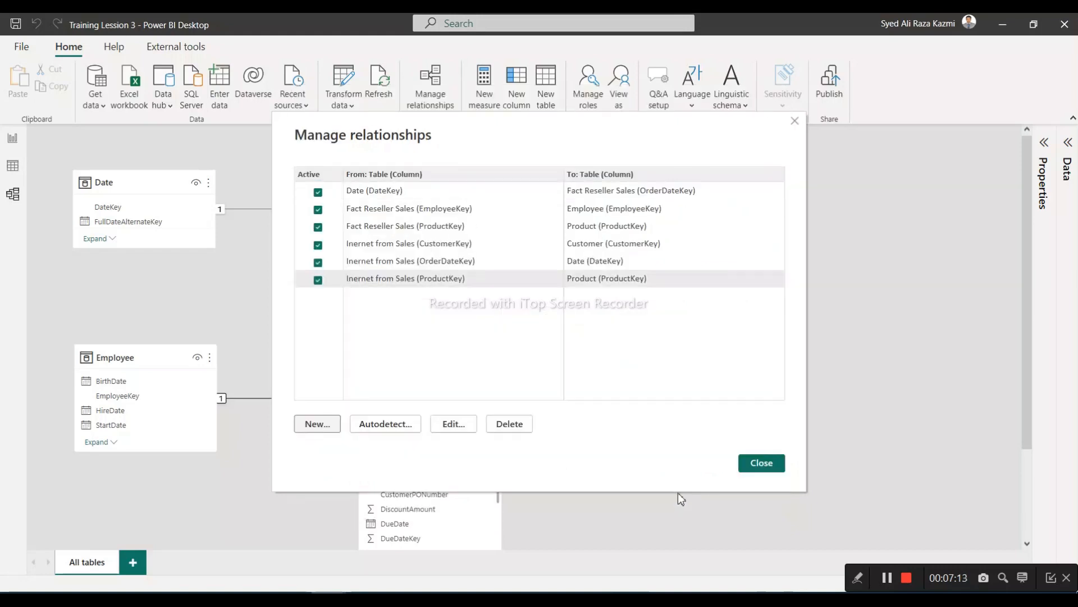
{"action": "left_click", "coordinate": [757, 464]}
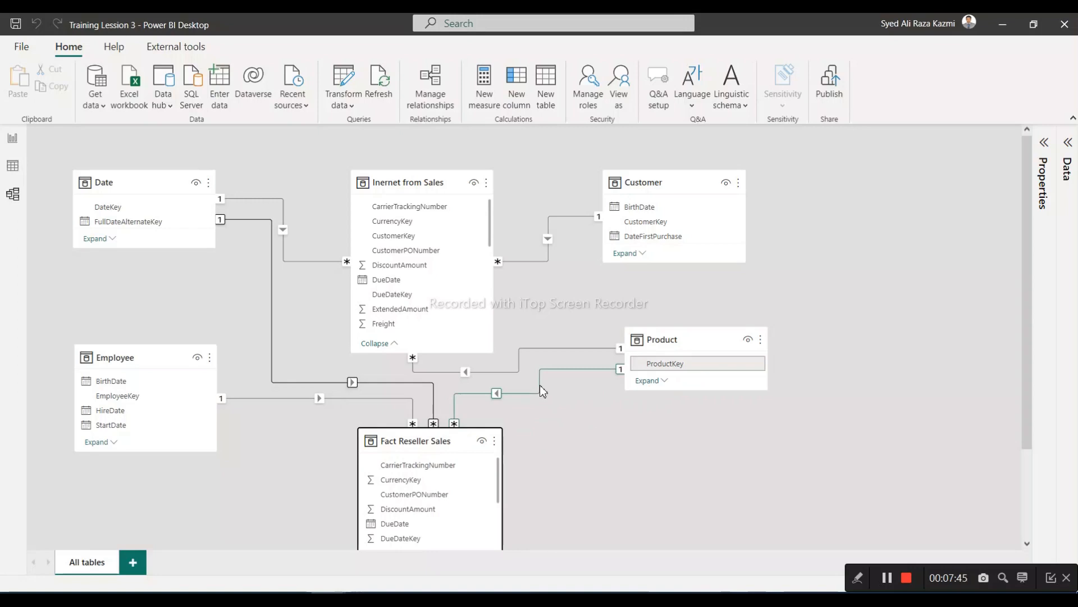
Review the cardinality and cross filter direction options of the Inernet from Sales (OrderDateKey) to Date (DateKey) relationship without changing it
{"action": "left_click", "coordinate": [432, 94]}
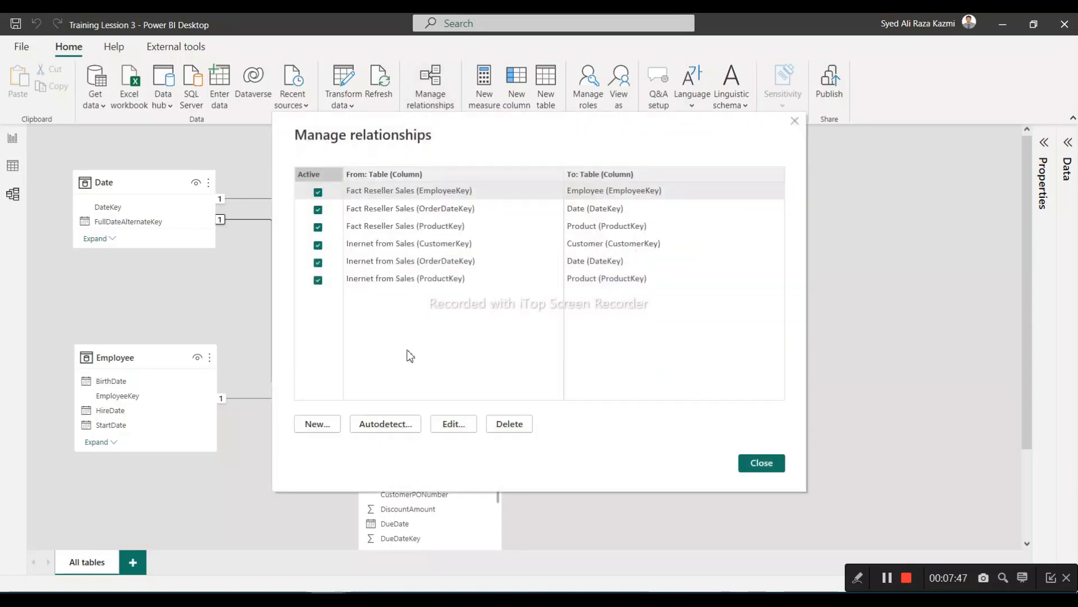
{"action": "left_click", "coordinate": [403, 261]}
{"action": "left_click", "coordinate": [459, 428]}
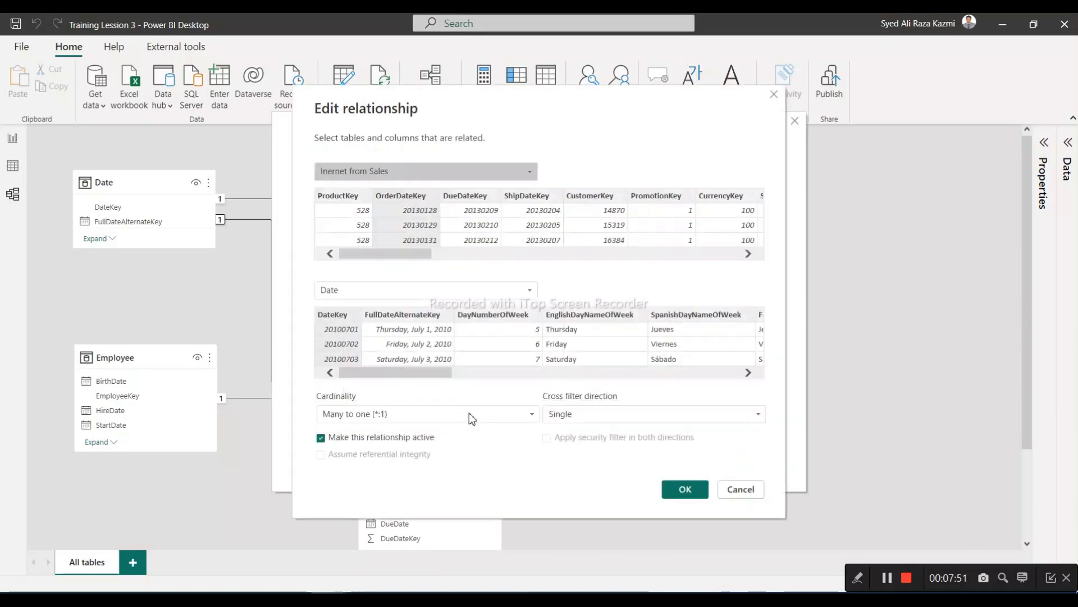
{"action": "left_click", "coordinate": [375, 418]}
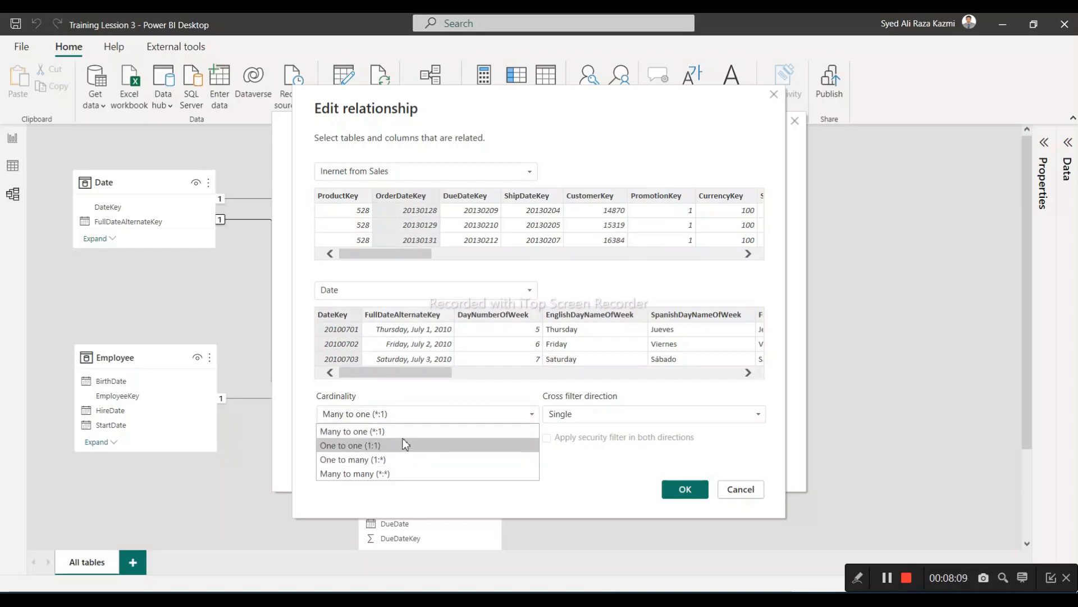
{"action": "left_click", "coordinate": [577, 464]}
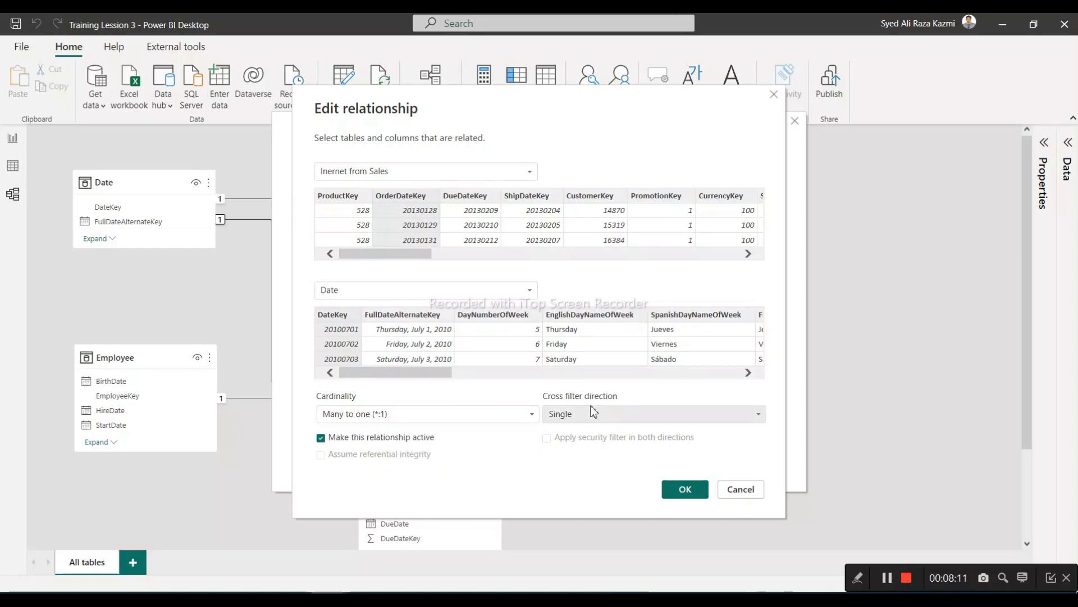
{"action": "left_click", "coordinate": [596, 419]}
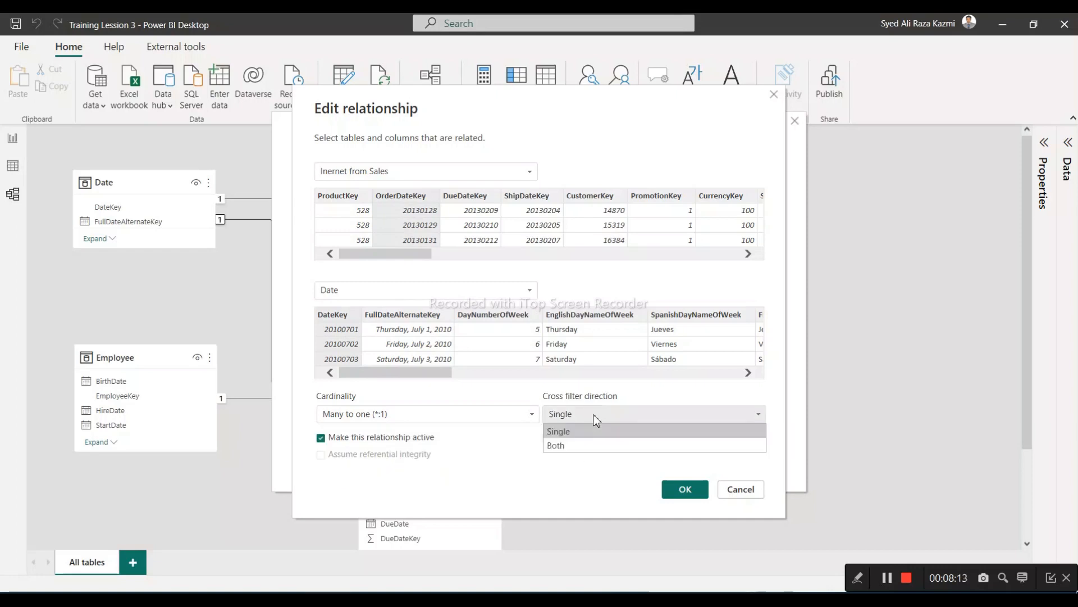
{"action": "left_click", "coordinate": [597, 431]}
{"action": "left_click", "coordinate": [741, 489]}
{"action": "left_click", "coordinate": [760, 461]}
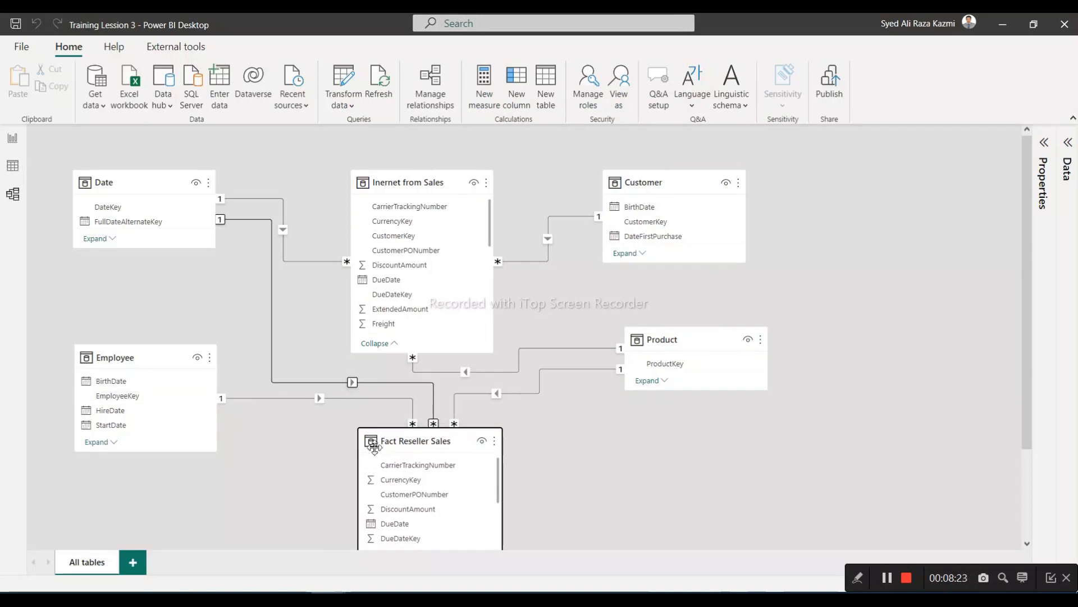
Set the cross filter direction of the relationship between Employee and Fact Reseller Sales to Both
{"action": "double_click", "coordinate": [318, 397]}
{"action": "left_click", "coordinate": [593, 416]}
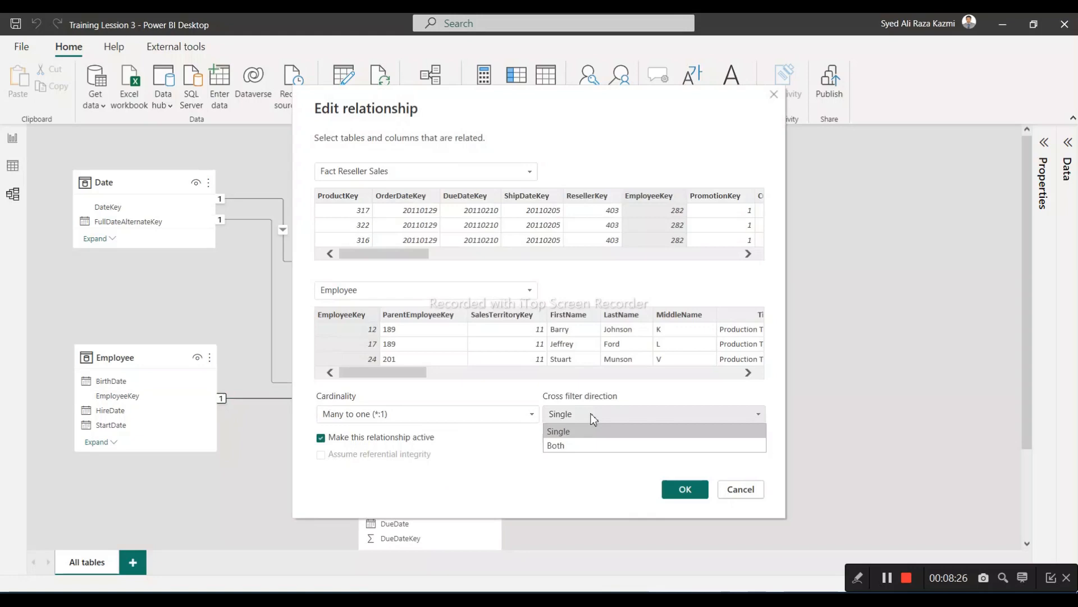
{"action": "left_click", "coordinate": [581, 445]}
{"action": "left_click", "coordinate": [684, 490]}
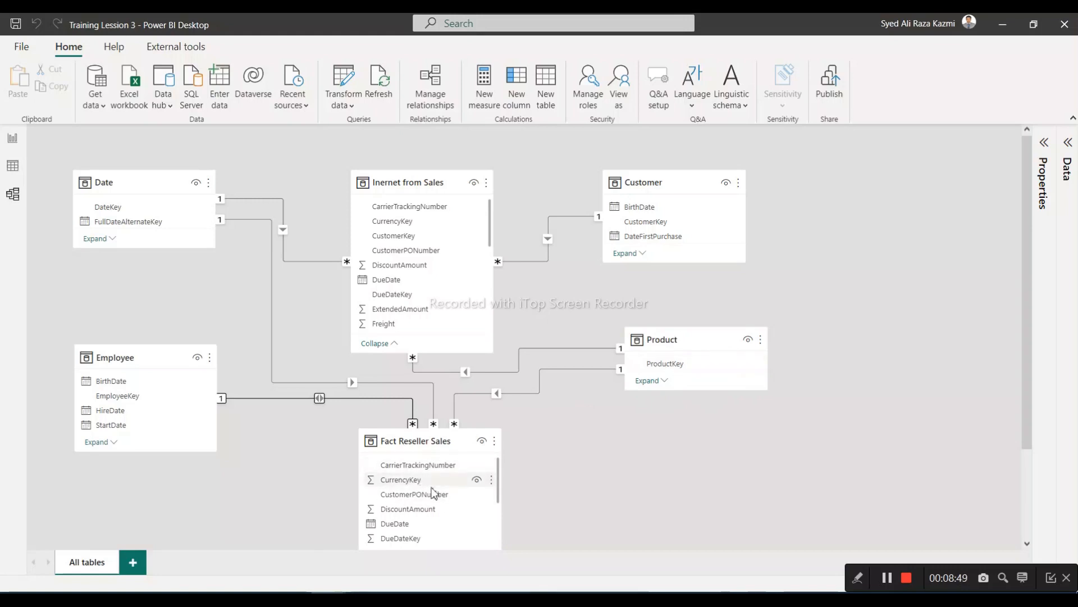
Set the cross filter direction of the Employee and Fact Reseller Sales relationship back to Single
{"action": "double_click", "coordinate": [319, 397]}
{"action": "left_click", "coordinate": [570, 414]}
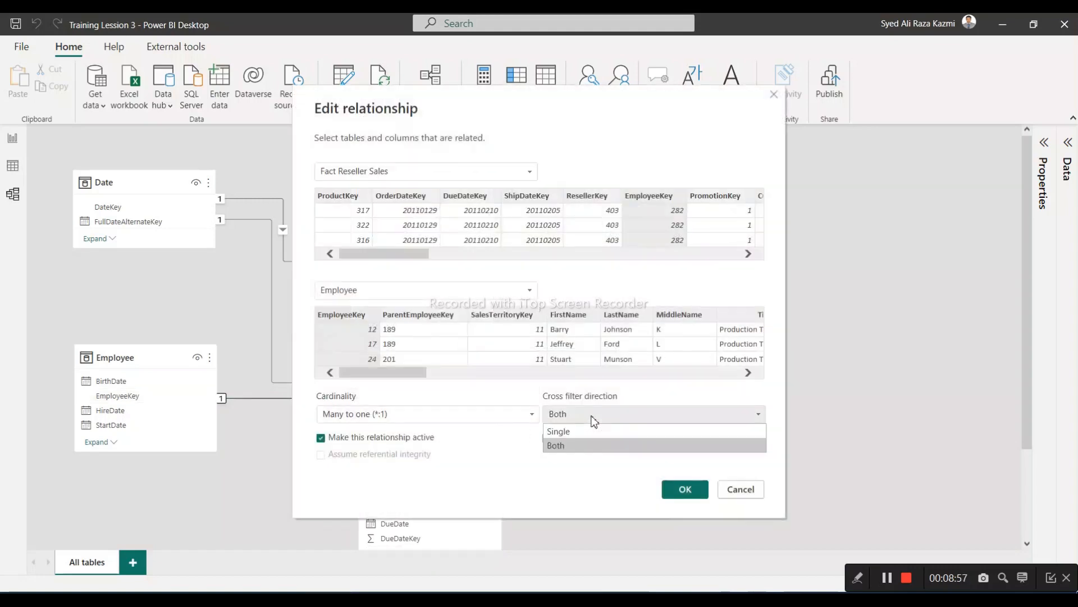
{"action": "left_click", "coordinate": [579, 432]}
{"action": "left_click", "coordinate": [672, 496]}
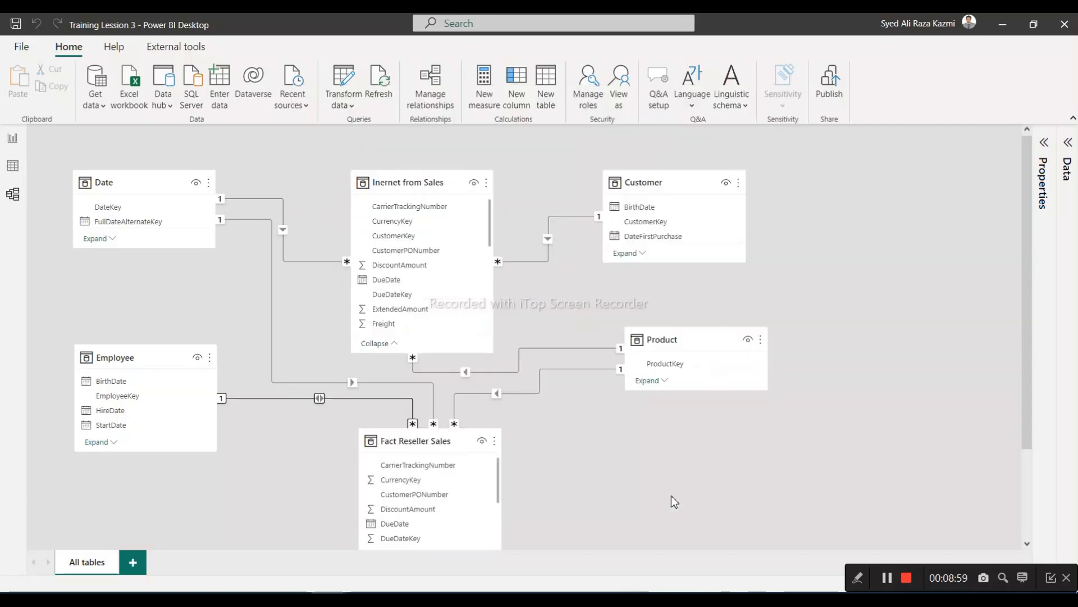
Move Inernet from Sales closer to Date and Fact Reseller Sales beneath Product to spread out the relationship lines
{"action": "left_click", "coordinate": [428, 183]}
{"action": "left_click_drag", "start_coordinate": [428, 182], "coordinate": [380, 183]}
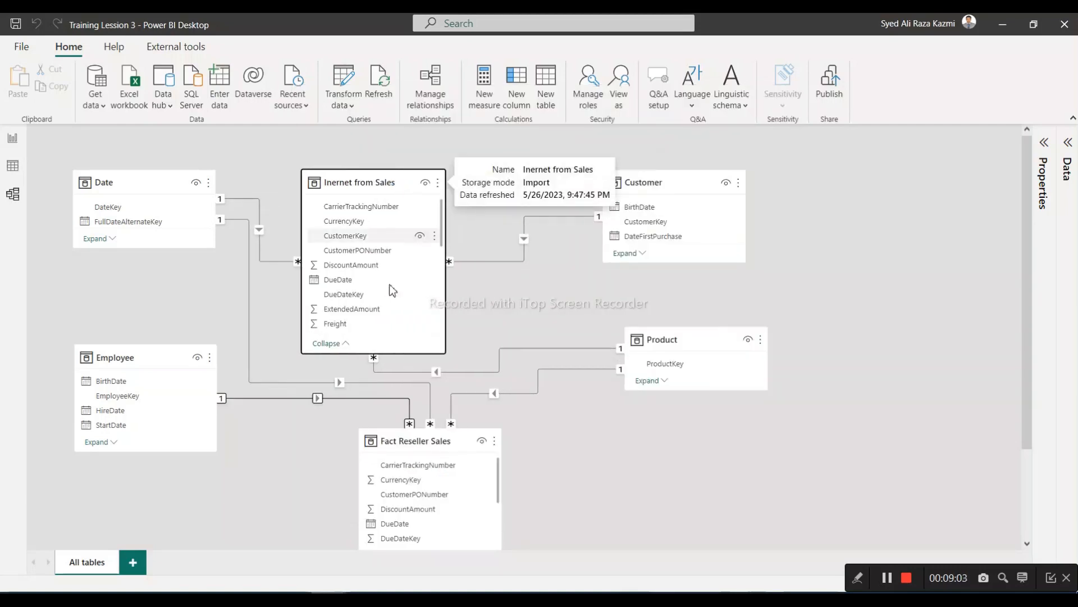
{"action": "left_click_drag", "start_coordinate": [436, 441], "coordinate": [591, 493]}
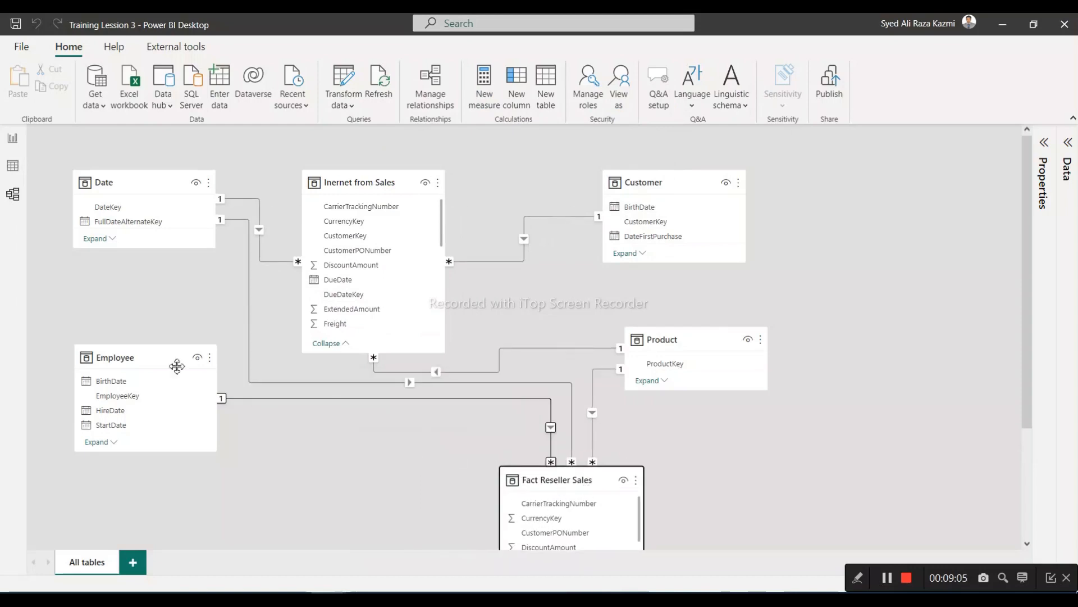
{"action": "left_click", "coordinate": [133, 358]}
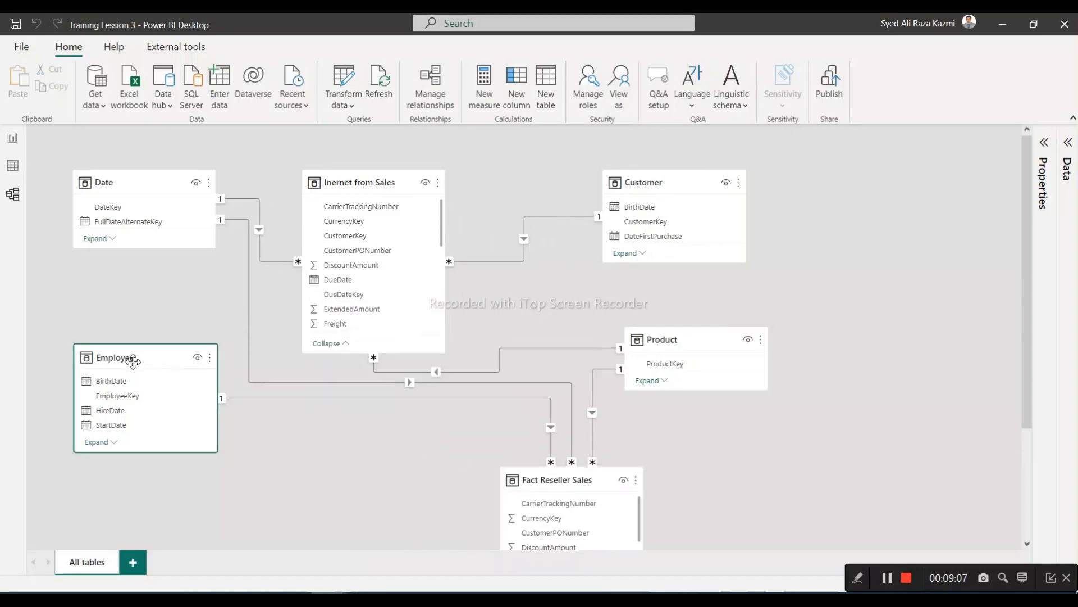
{"action": "left_click", "coordinate": [677, 343]}
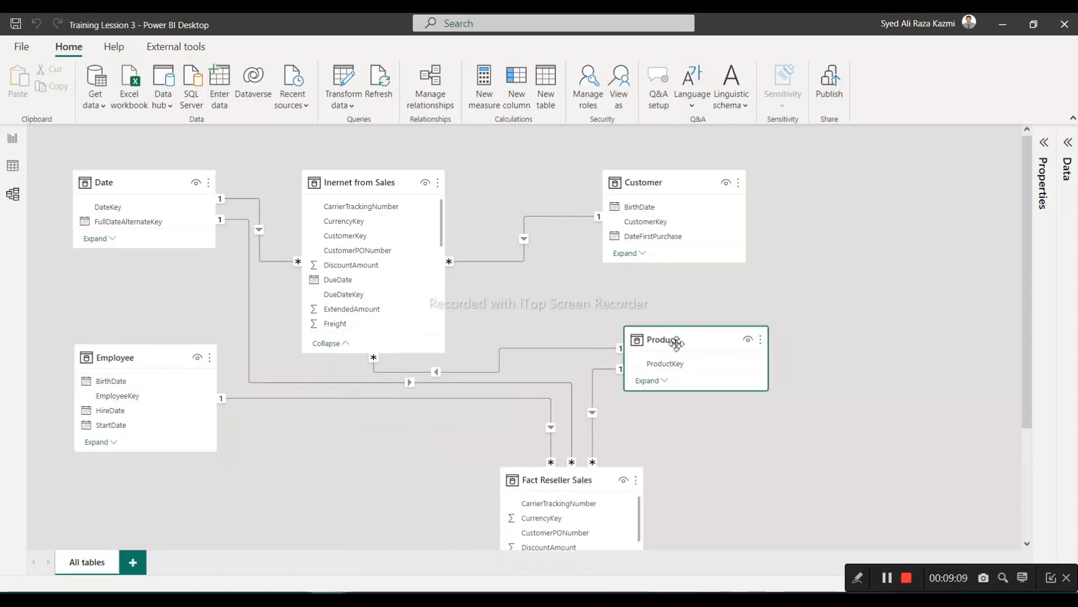
Move the Fact Reseller Sales table slightly up and closer to Inernet from Sales in the model diagram
{"action": "left_click", "coordinate": [646, 183]}
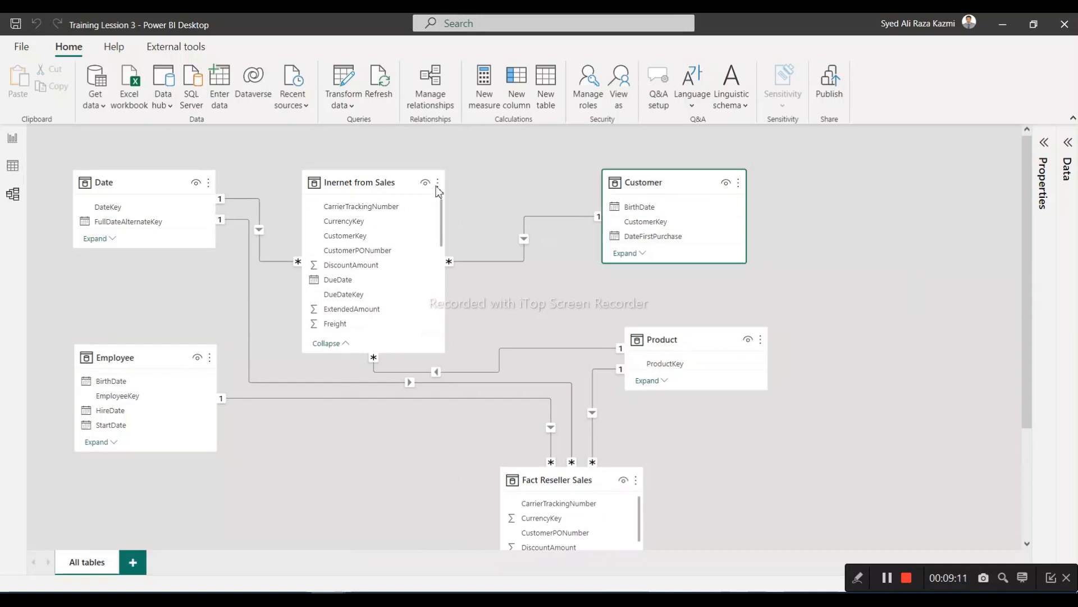
{"action": "left_click", "coordinate": [156, 180]}
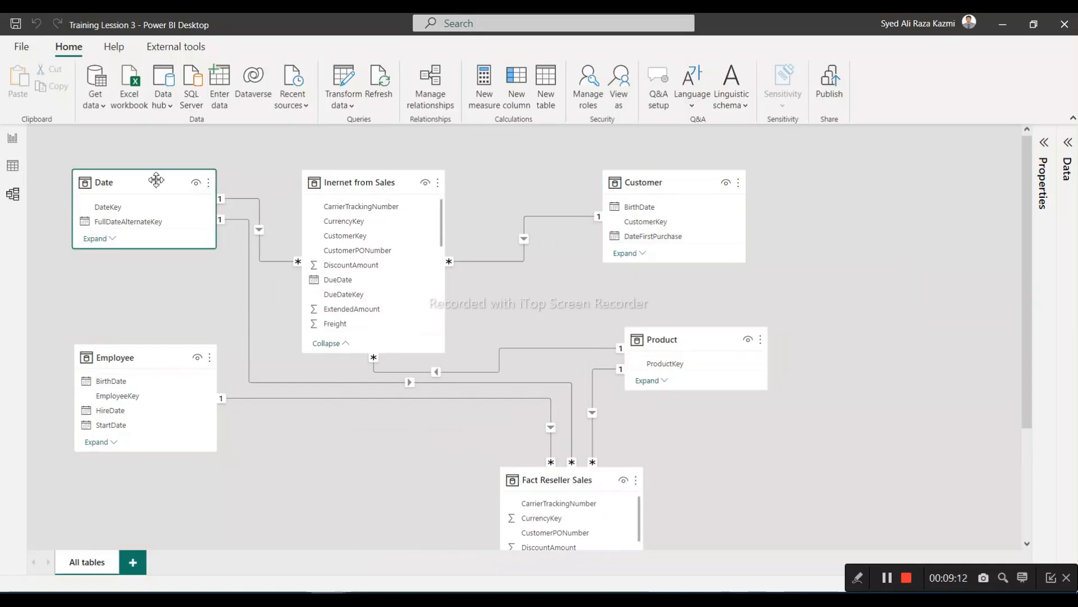
{"action": "left_click", "coordinate": [130, 357]}
{"action": "left_click", "coordinate": [663, 188]}
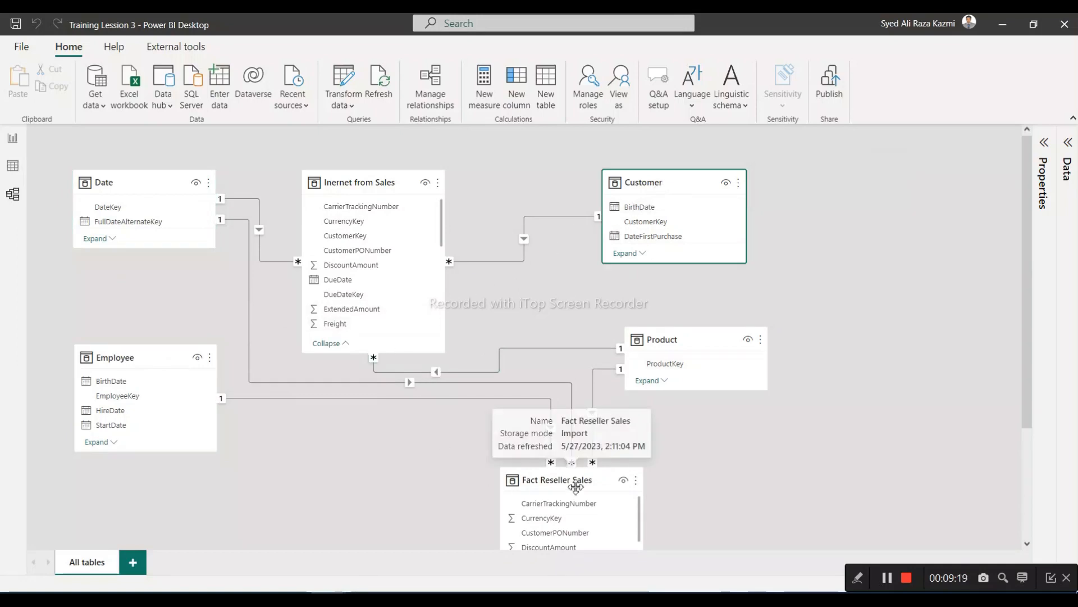
{"action": "left_click_drag", "start_coordinate": [562, 485], "coordinate": [521, 463]}
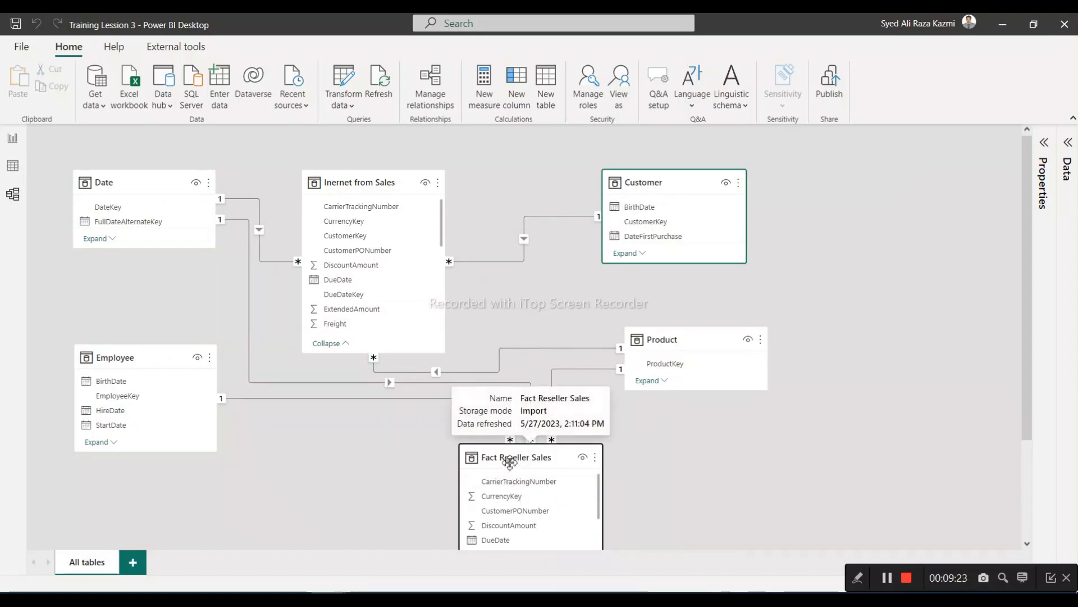
{"action": "left_click", "coordinate": [371, 188]}
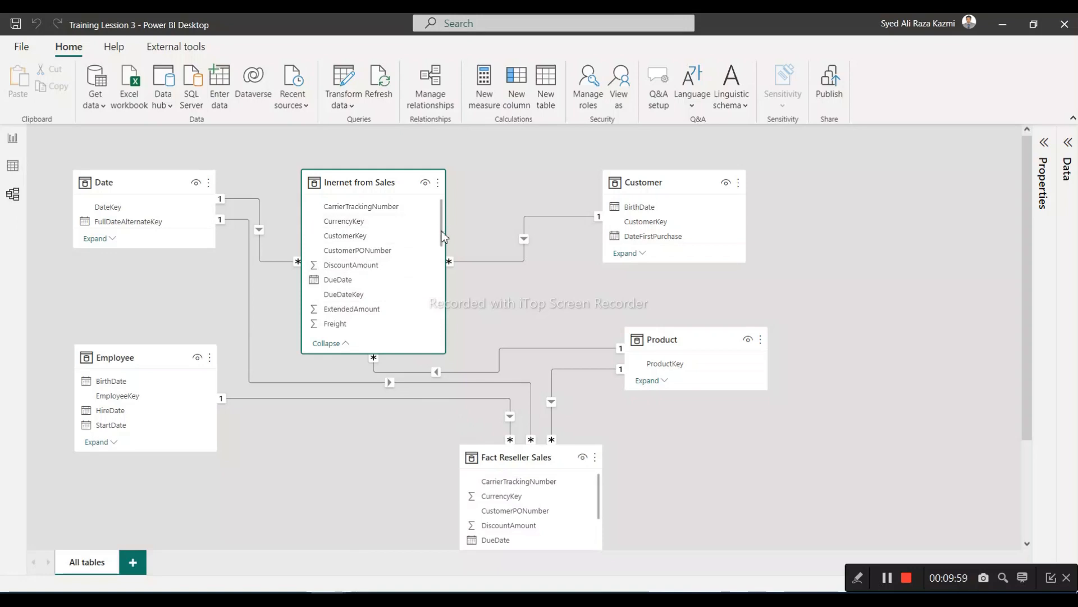
Create a many-to-many relationship between Fact Reseller Sales and Inernet from Sales using the SalesOrderNumber column of both tables
{"action": "left_click", "coordinate": [444, 90]}
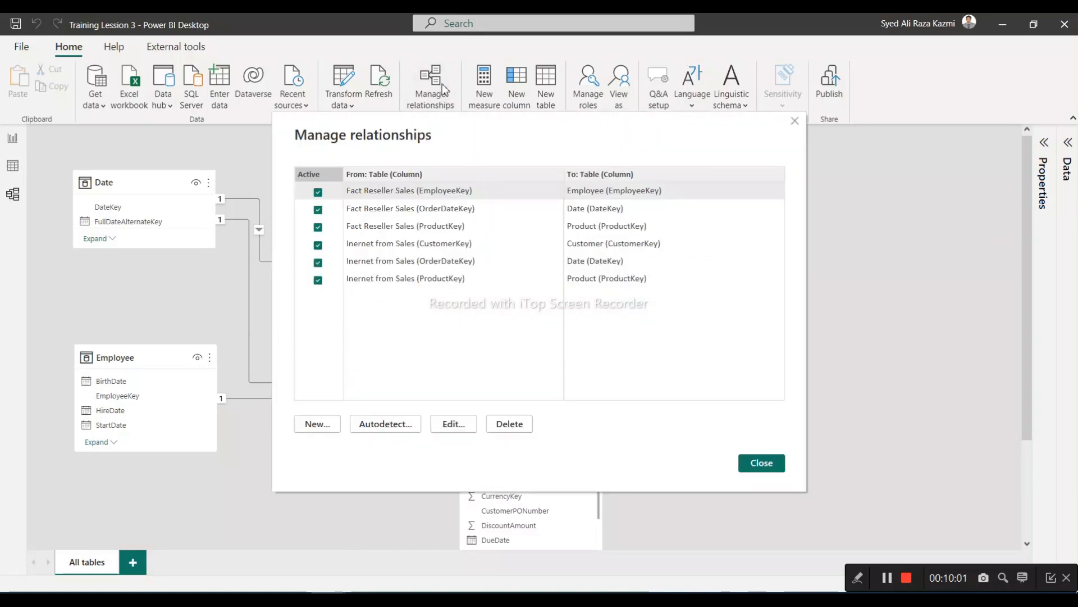
{"action": "left_click", "coordinate": [313, 429]}
{"action": "left_click", "coordinate": [481, 174]}
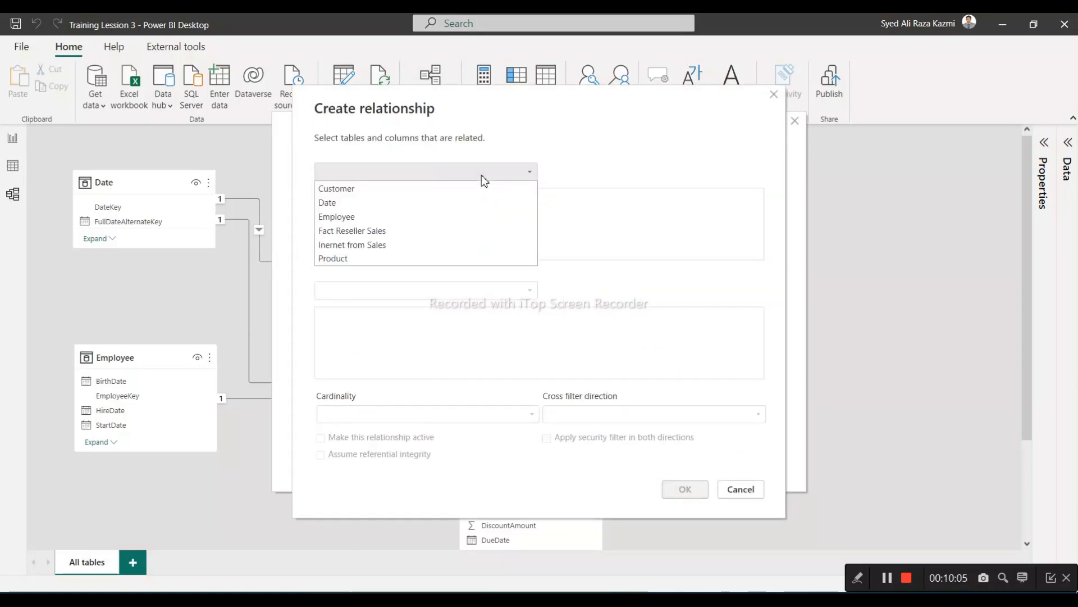
{"action": "left_click", "coordinate": [392, 230]}
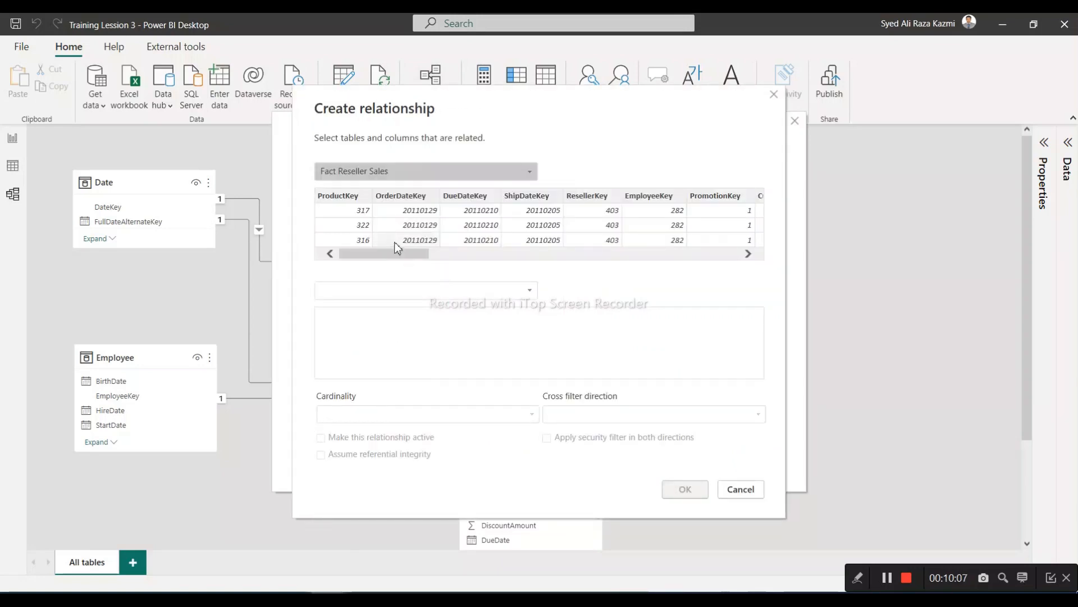
{"action": "left_click_drag", "start_coordinate": [403, 256], "coordinate": [478, 259]}
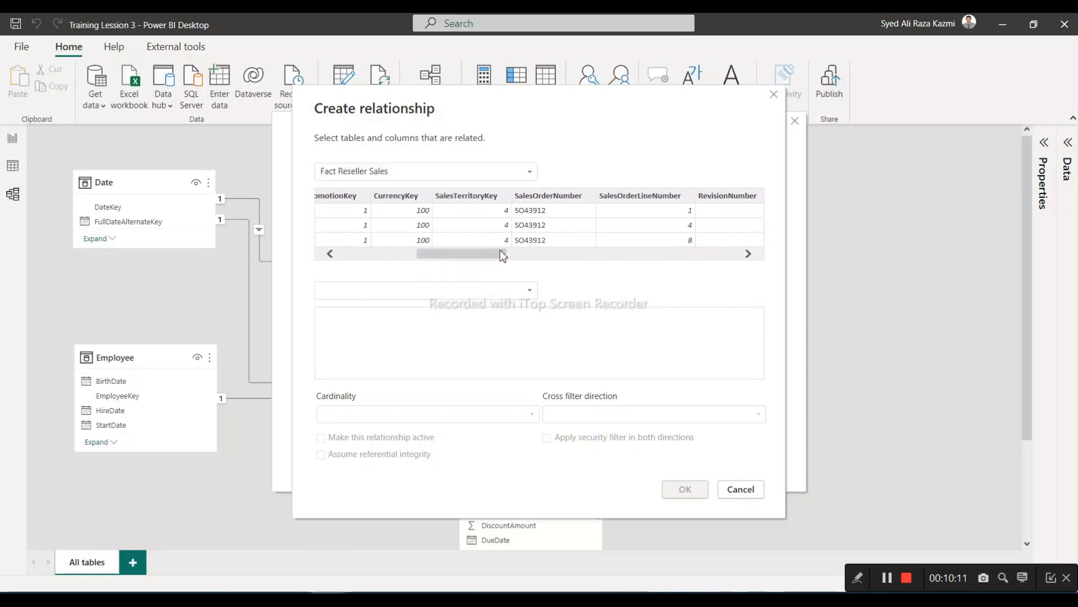
{"action": "left_click", "coordinate": [570, 209]}
{"action": "left_click", "coordinate": [531, 291]}
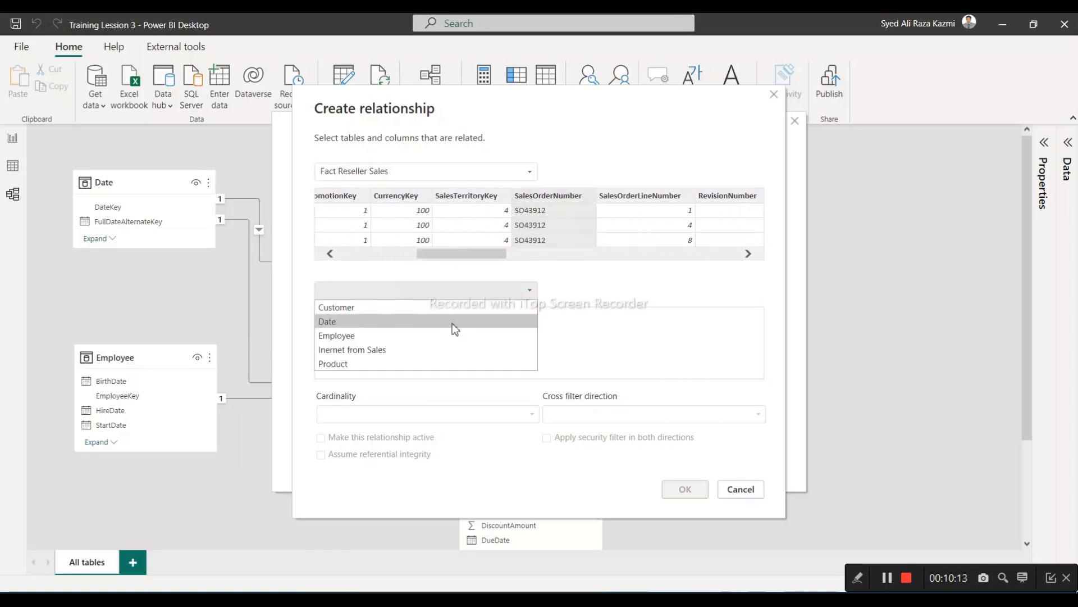
{"action": "left_click", "coordinate": [375, 348]}
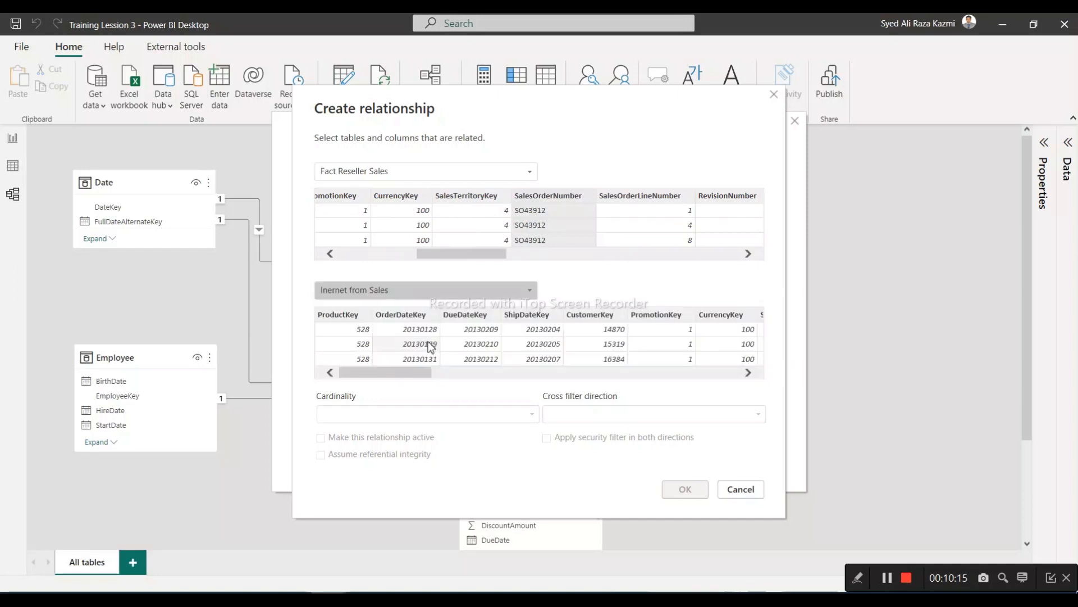
{"action": "left_click_drag", "start_coordinate": [394, 373], "coordinate": [451, 374]}
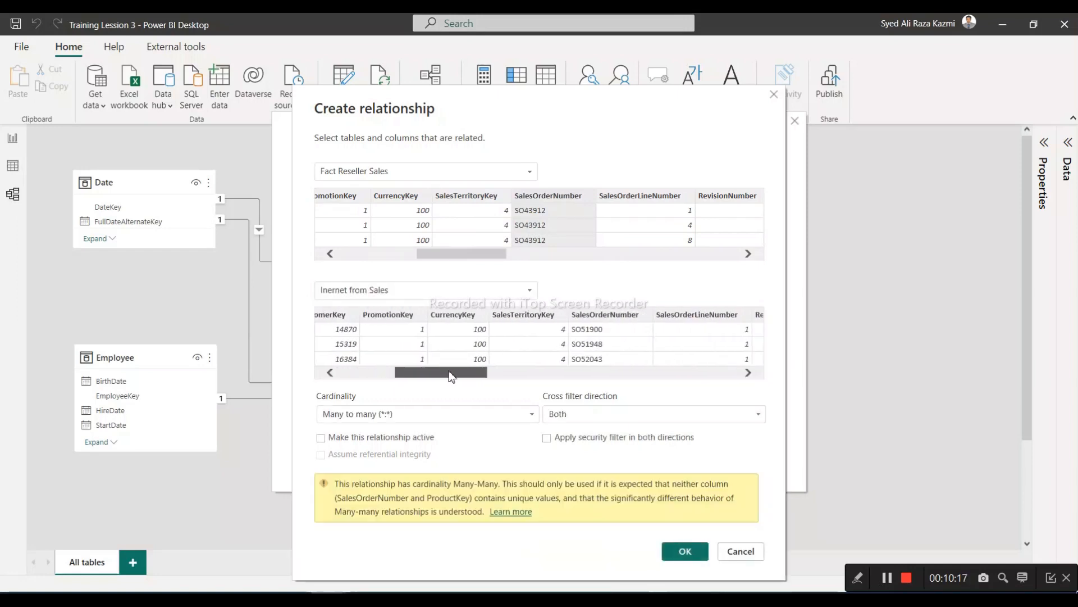
{"action": "left_click", "coordinate": [619, 318]}
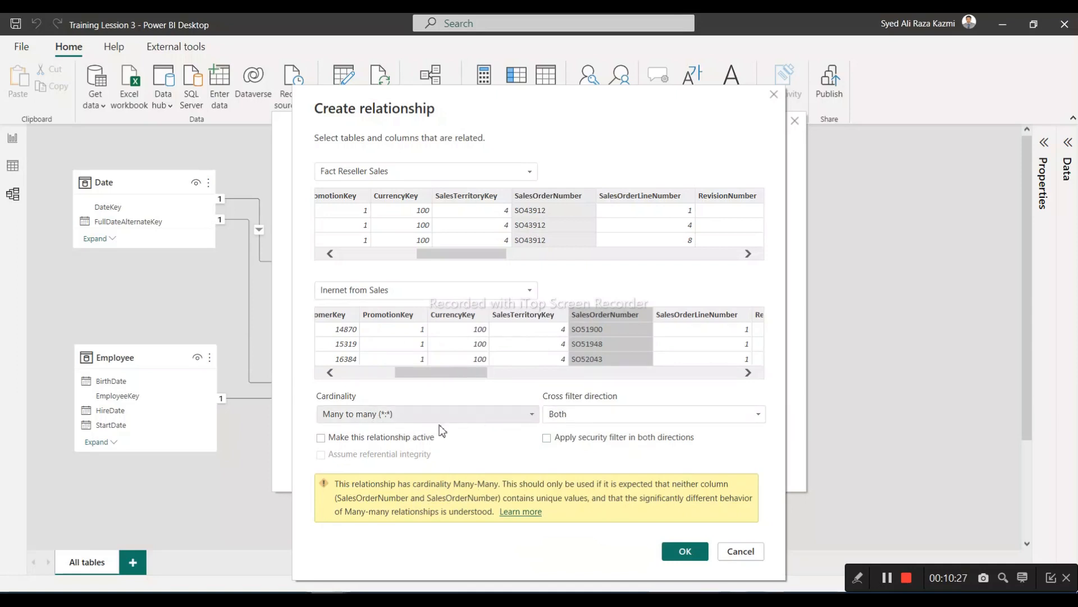
{"action": "left_click", "coordinate": [672, 553]}
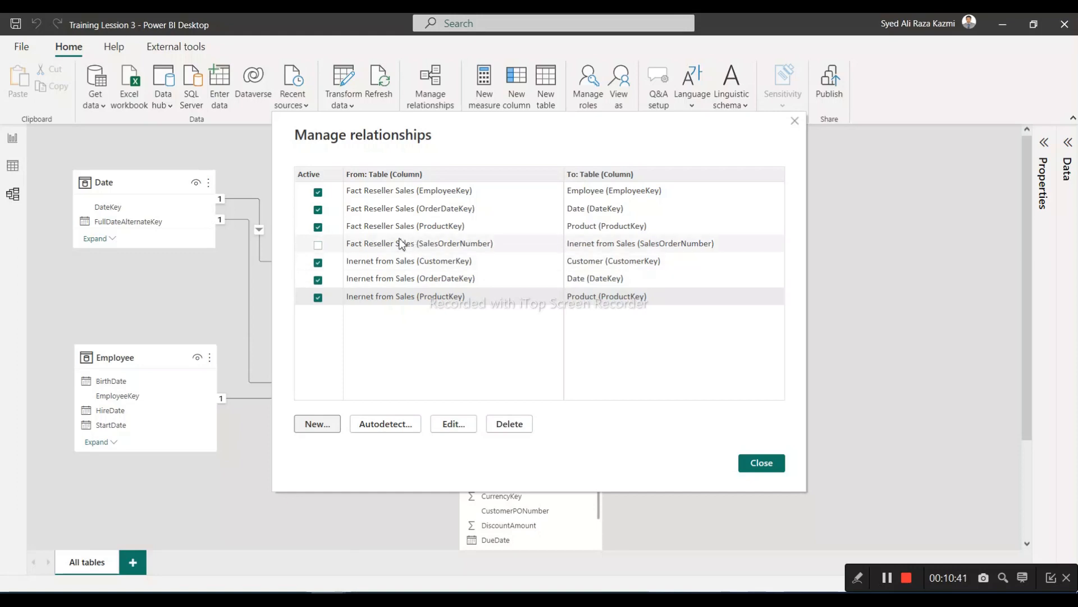
Delete the SalesOrderNumber relationship between Fact Reseller Sales and Inernet from Sales and close the relationship manager
{"action": "left_click", "coordinate": [368, 244]}
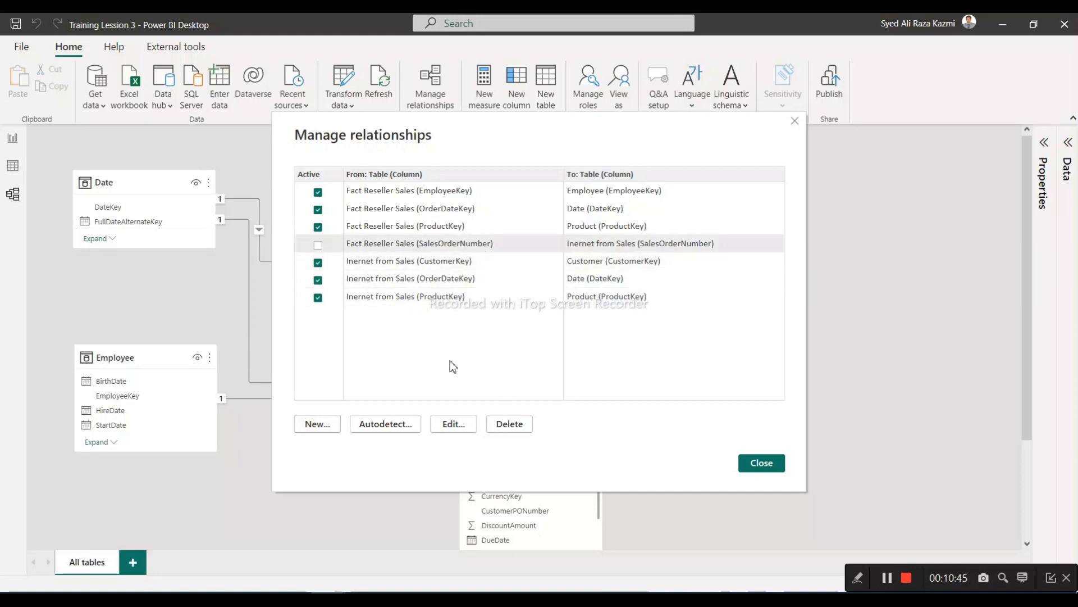
{"action": "left_click", "coordinate": [510, 426]}
{"action": "left_click", "coordinate": [656, 338]}
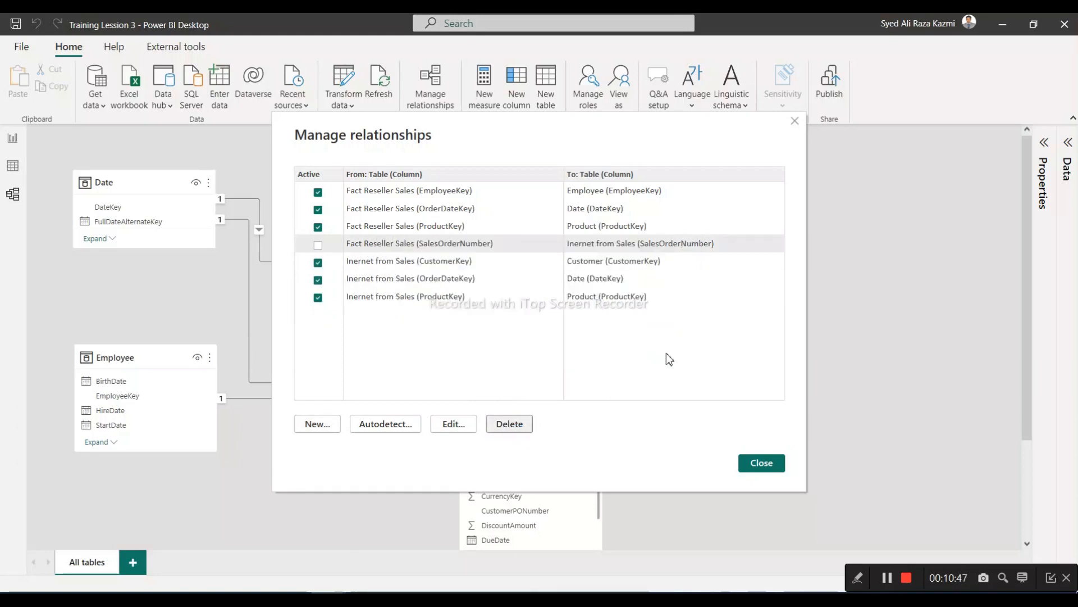
{"action": "left_click", "coordinate": [761, 466]}
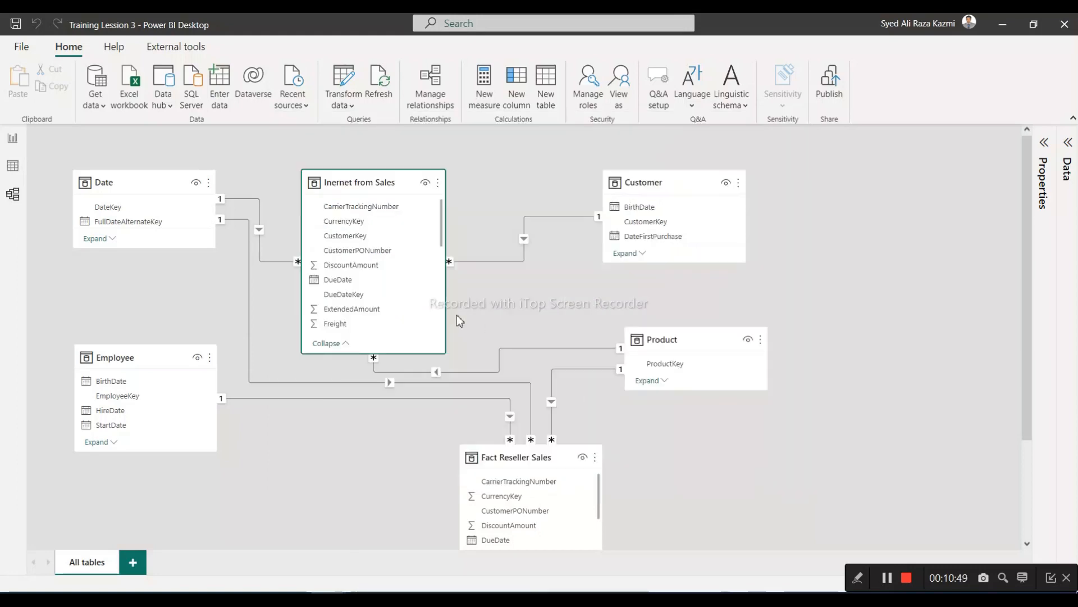
Save the report file and switch to the report view
{"action": "left_click", "coordinate": [17, 28]}
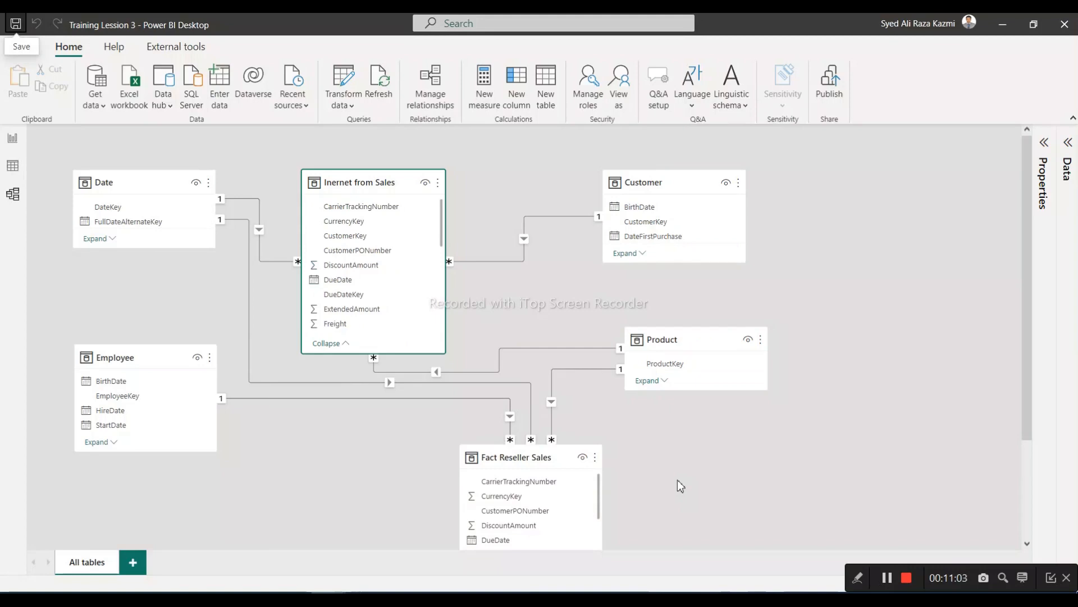
{"action": "left_click", "coordinate": [12, 137]}
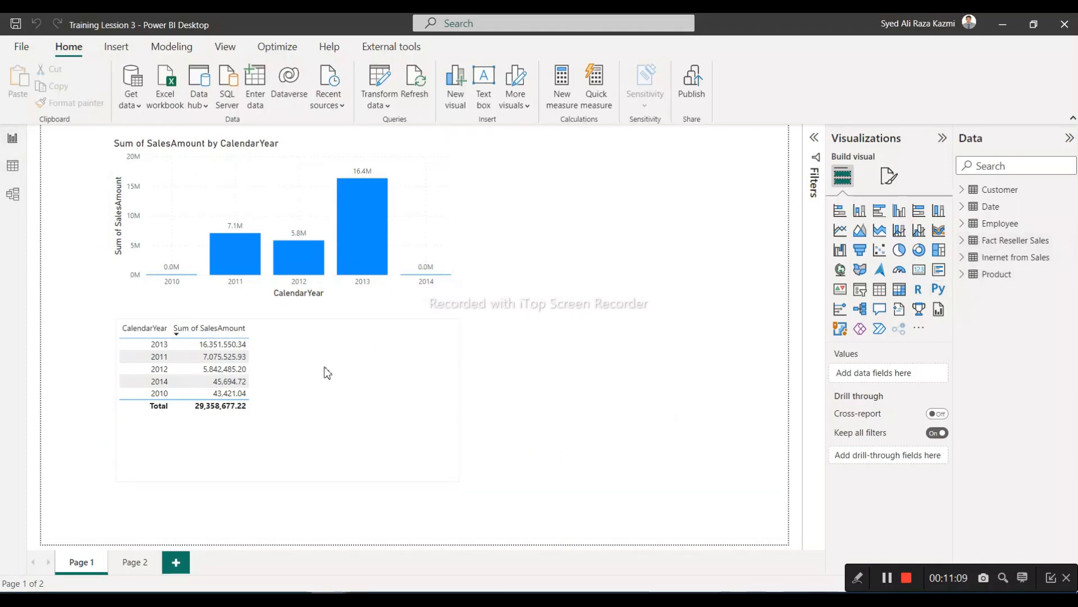
Add SalesAmount from Fact Reseller Sales to the CalendarYear table visual on Page 1, beside the Inernet from Sales amount
{"action": "left_click", "coordinate": [272, 386]}
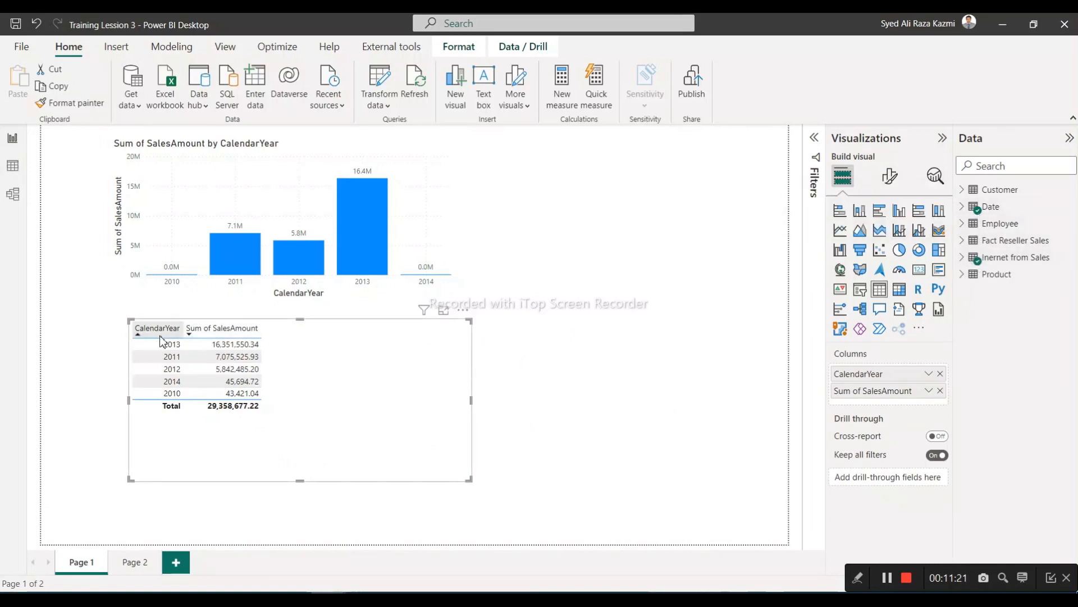
{"action": "left_click", "coordinate": [963, 207]}
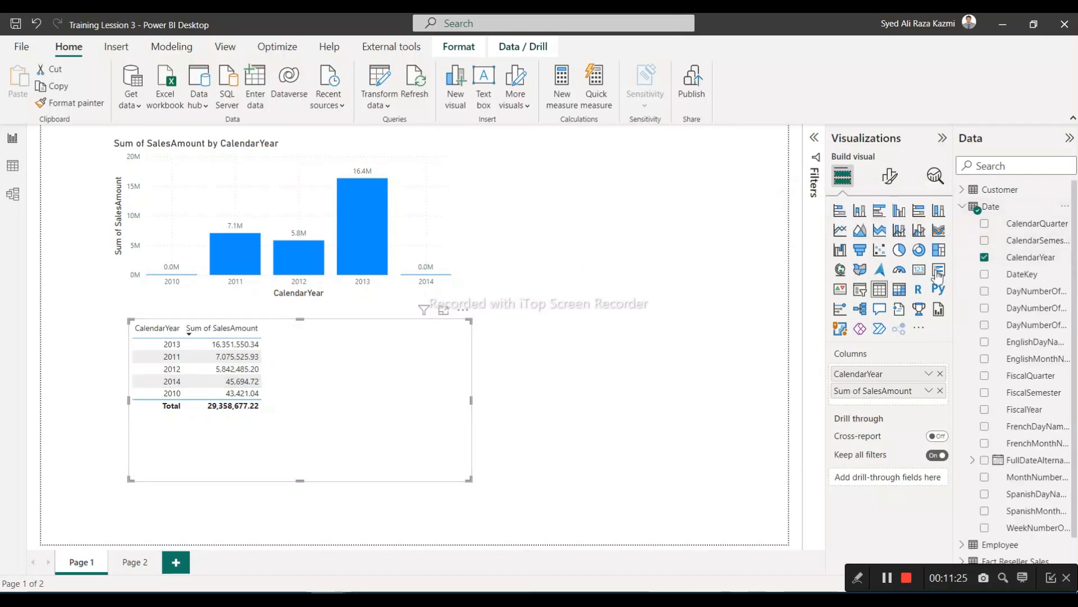
{"action": "left_click", "coordinate": [962, 207]}
{"action": "left_click", "coordinate": [962, 258]}
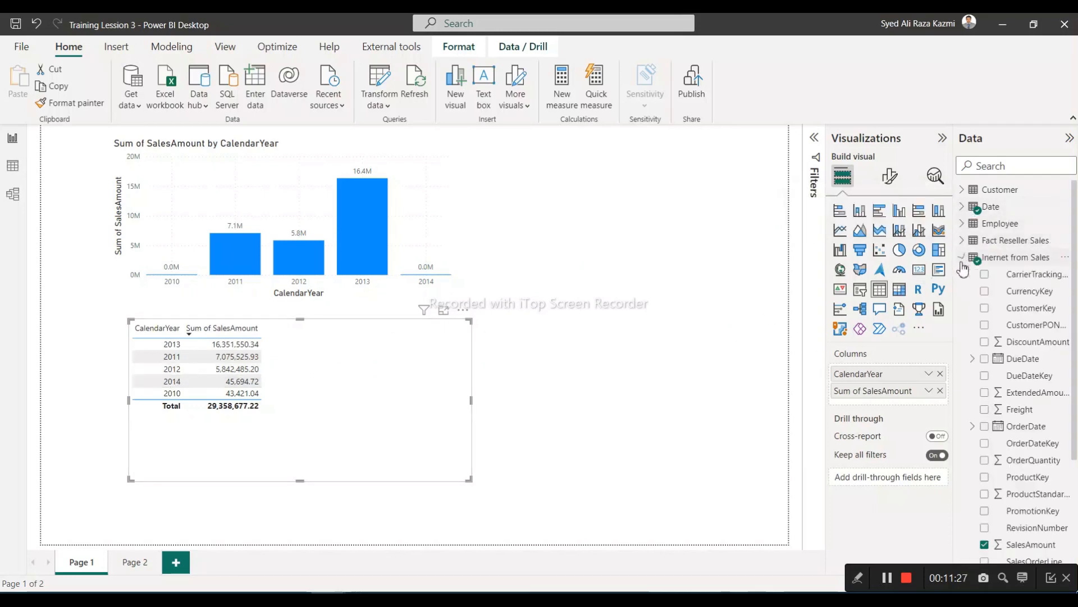
{"action": "scroll", "coordinate": [963, 275], "scroll_direction": "down", "scroll_amount": 3}
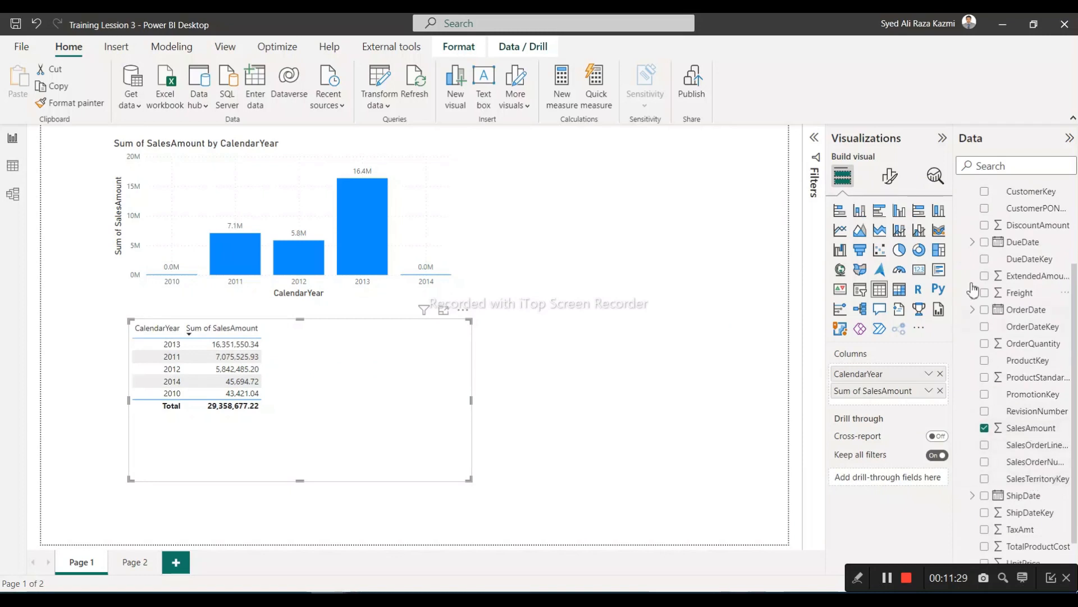
{"action": "scroll", "coordinate": [970, 284], "scroll_direction": "up", "scroll_amount": 5}
{"action": "left_click", "coordinate": [962, 258]}
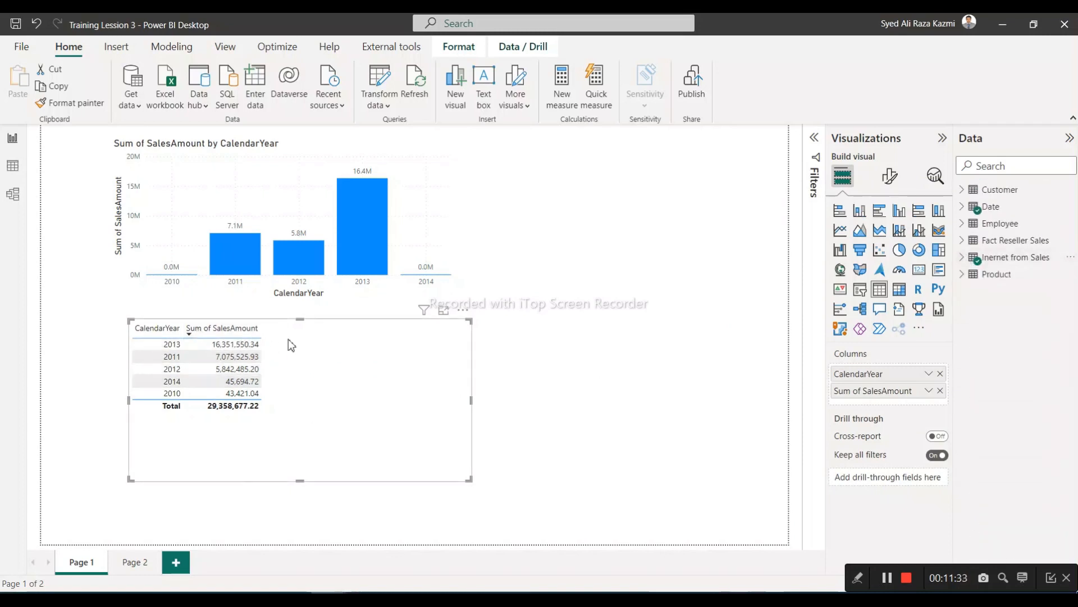
{"action": "left_click", "coordinate": [963, 242]}
{"action": "scroll", "coordinate": [1006, 314], "scroll_direction": "down", "scroll_amount": 4}
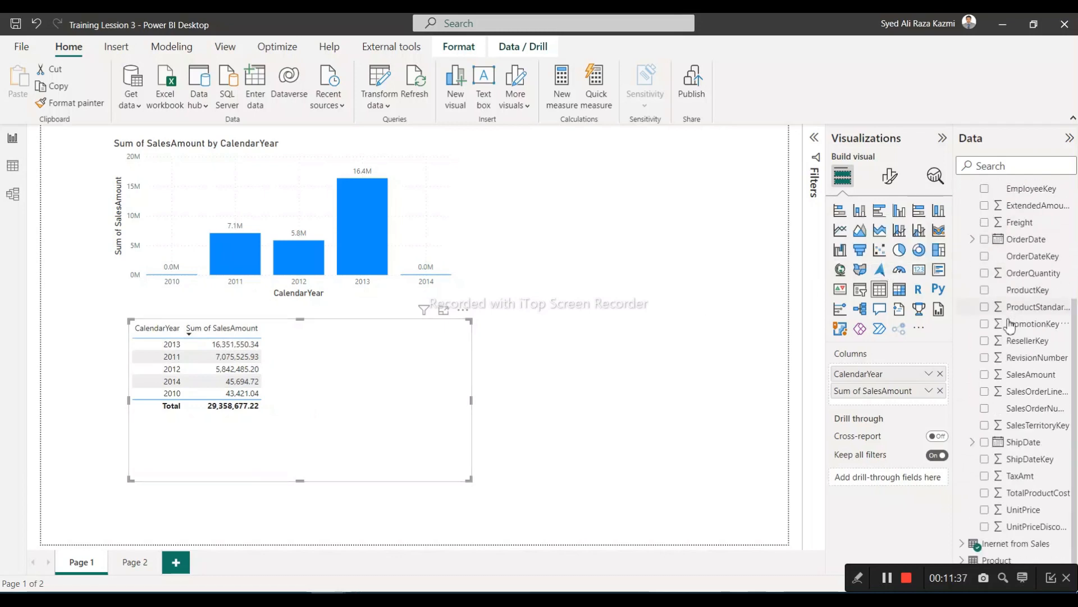
{"action": "left_click", "coordinate": [1024, 380]}
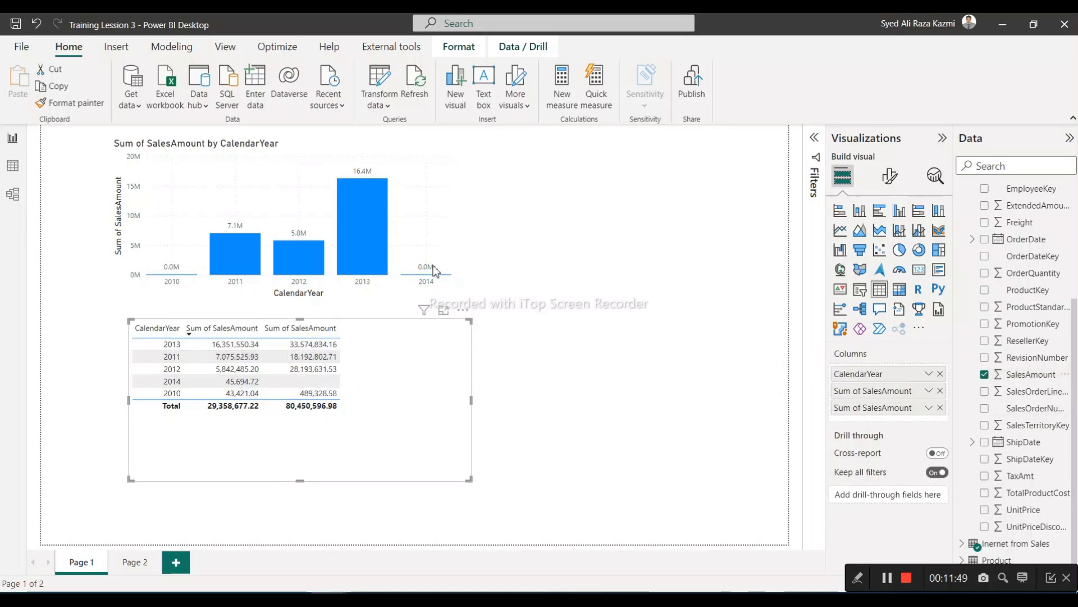
Add SalesAmount from Fact Reseller Sales to the column chart's Y-axis and change the visual to a clustered column chart
{"action": "left_click", "coordinate": [441, 226]}
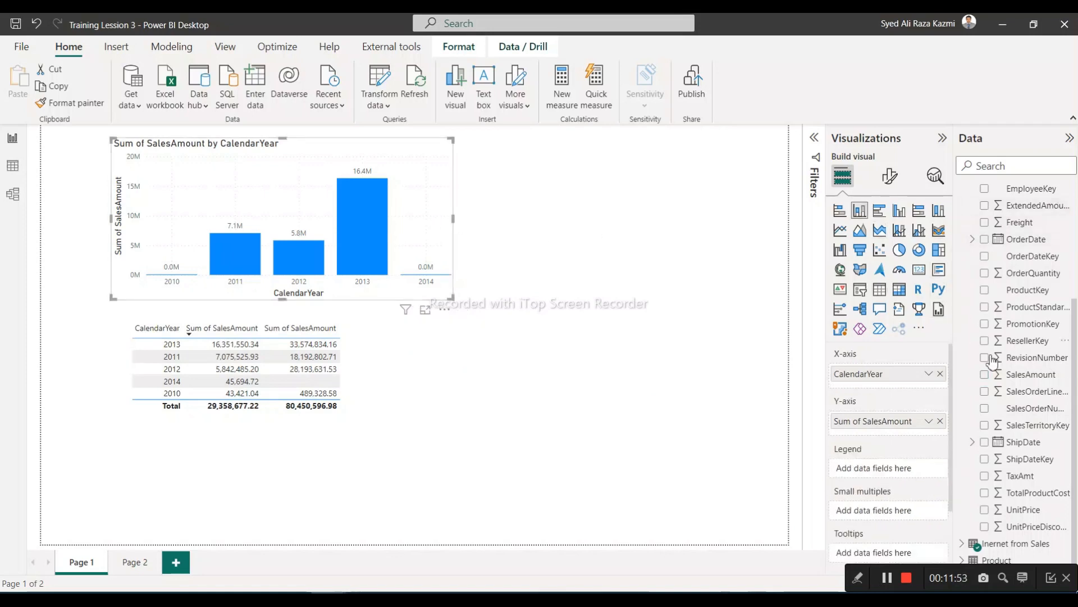
{"action": "left_click_drag", "start_coordinate": [1021, 386], "coordinate": [887, 430]}
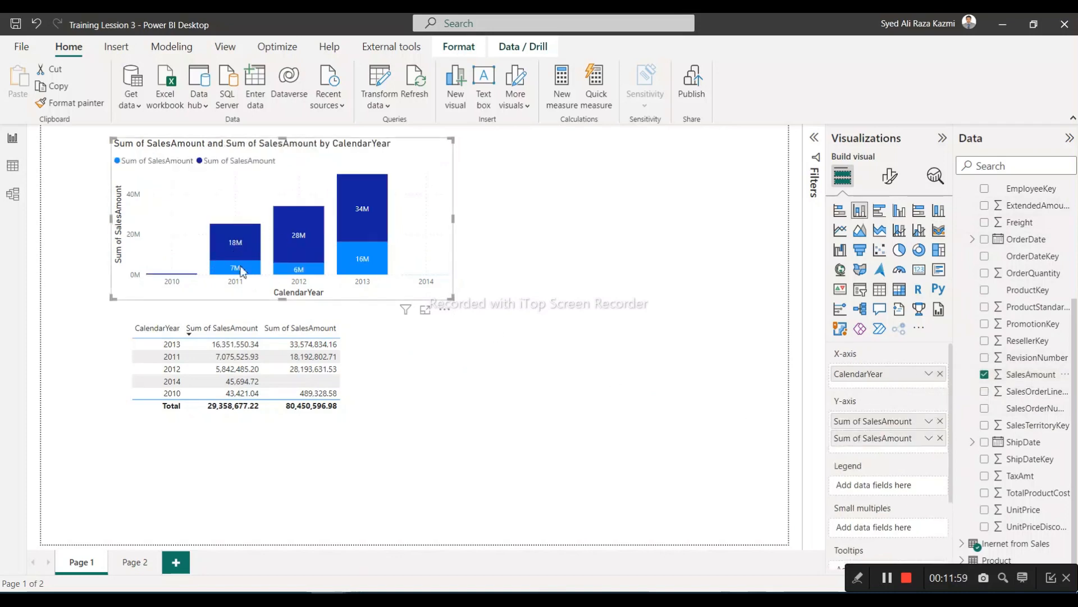
{"action": "left_click", "coordinate": [900, 214]}
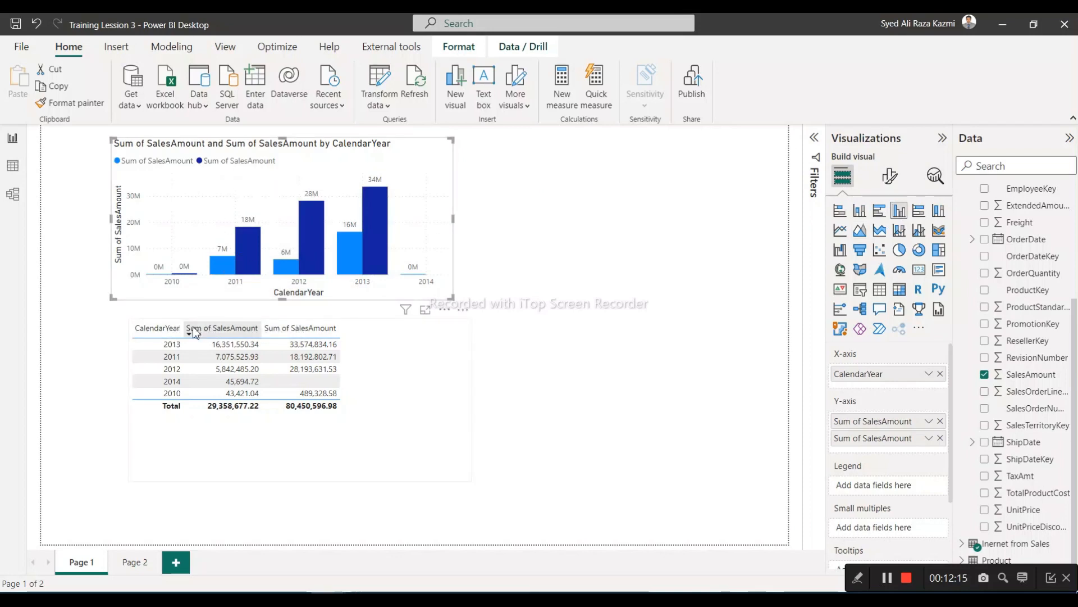
Widen the CalendarYear column in the sales table visual
{"action": "left_click_drag", "start_coordinate": [184, 328], "coordinate": [210, 326]}
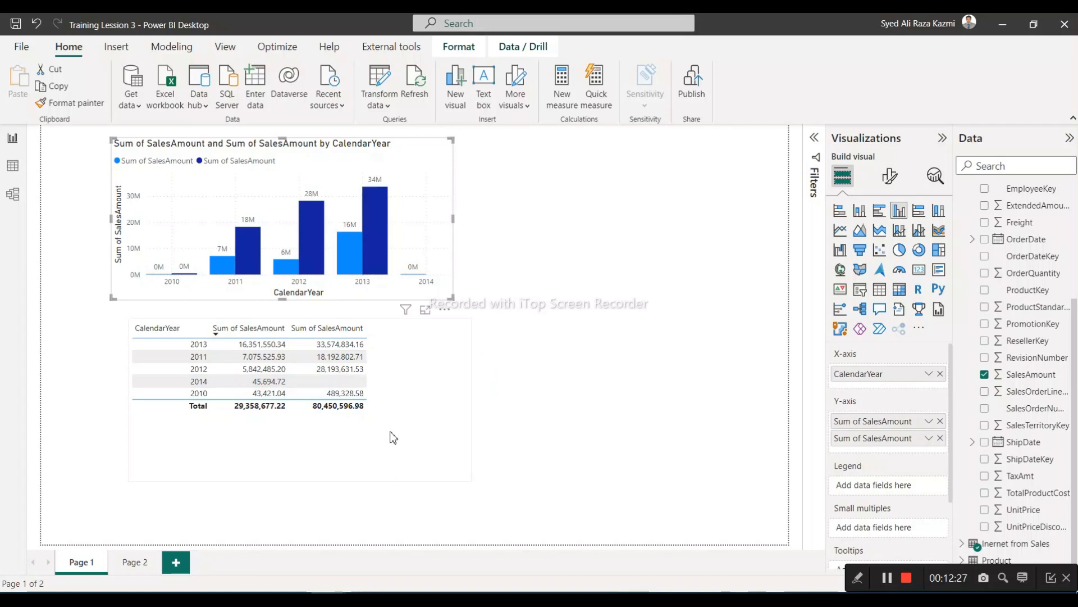
Rename report Page 1 as Table
{"action": "right_click", "coordinate": [81, 564]}
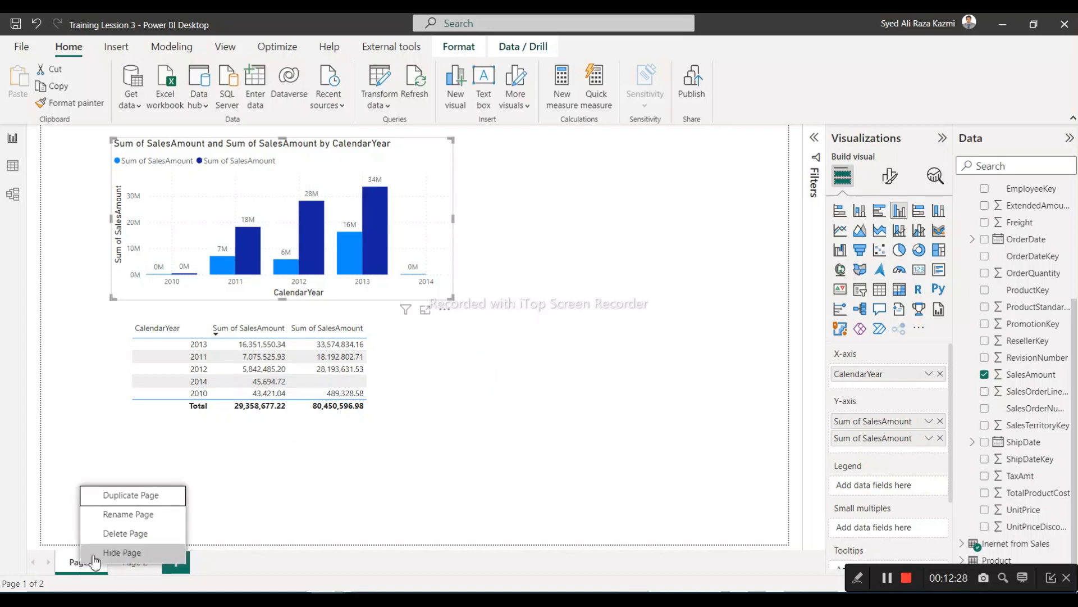
{"action": "left_click", "coordinate": [121, 515]}
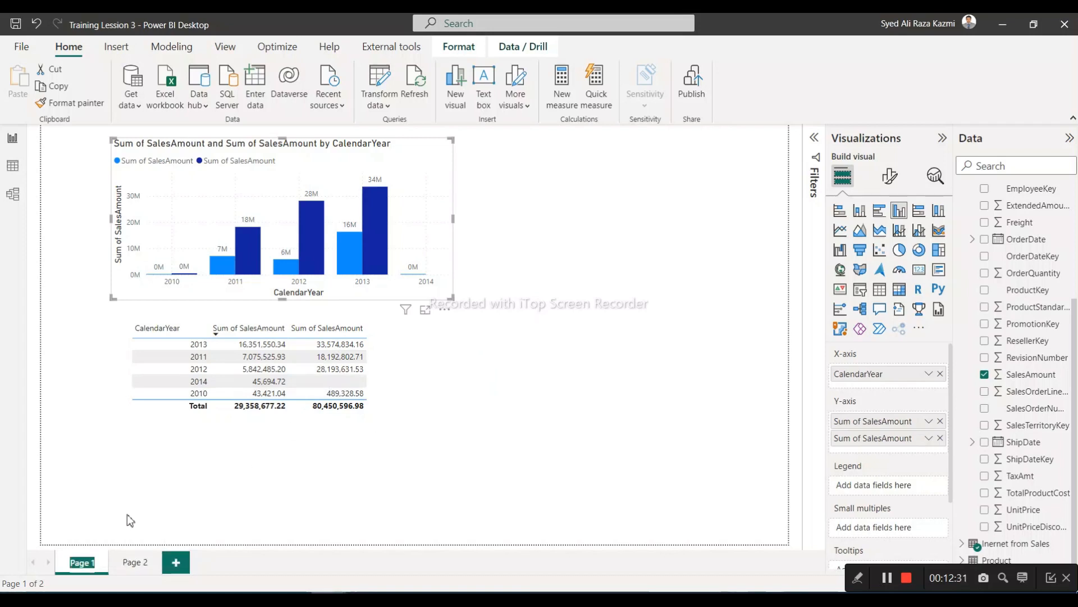
{"action": "type", "text": "Table"}
{"action": "key", "text": "Return"}
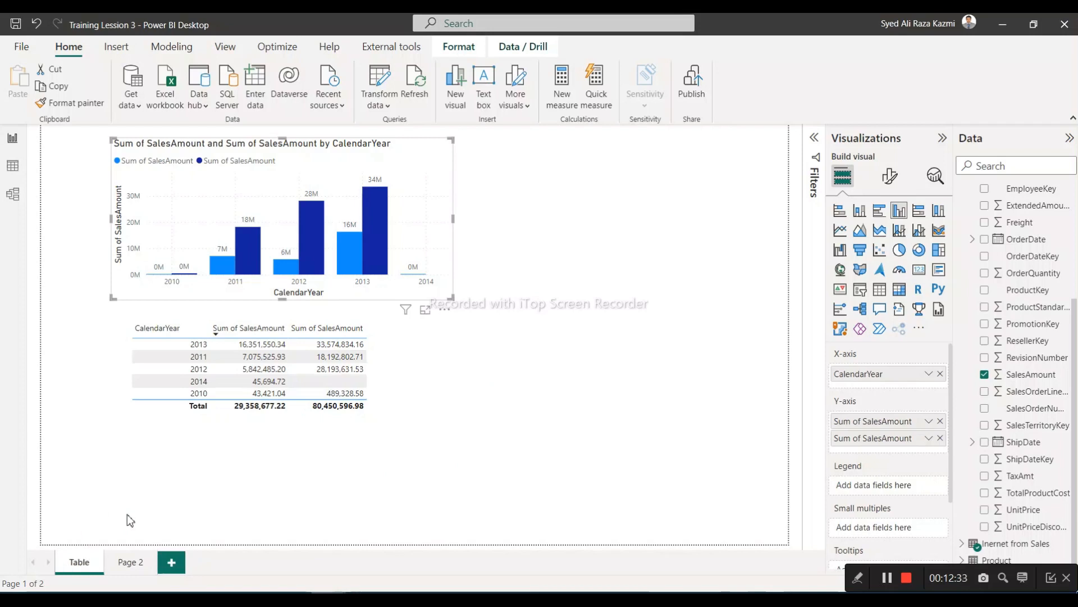
Add a new blank report page following Page 2
{"action": "left_click", "coordinate": [127, 567]}
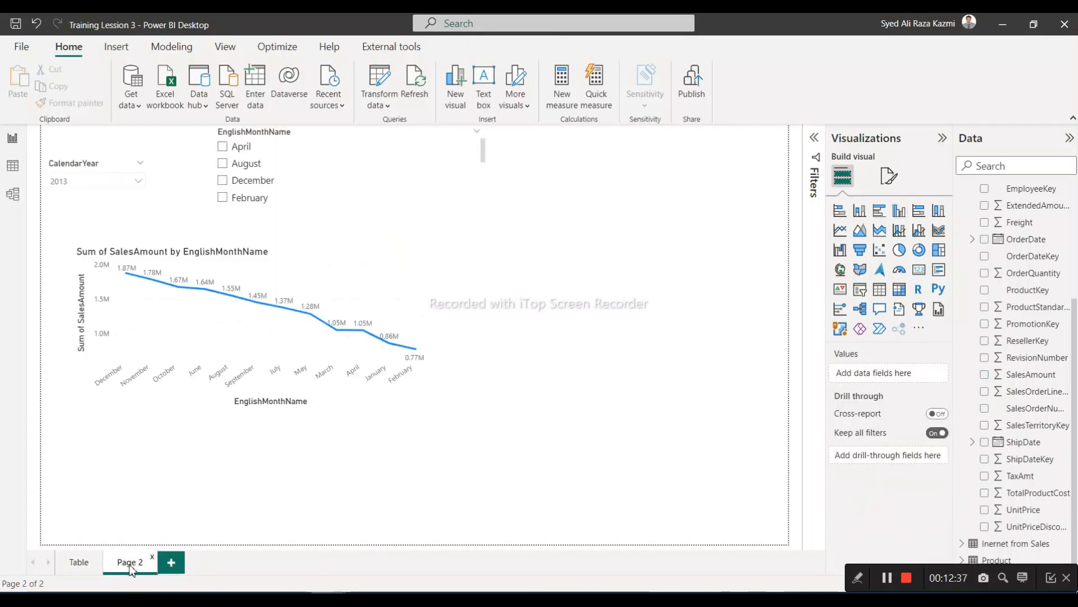
{"action": "left_click", "coordinate": [171, 562]}
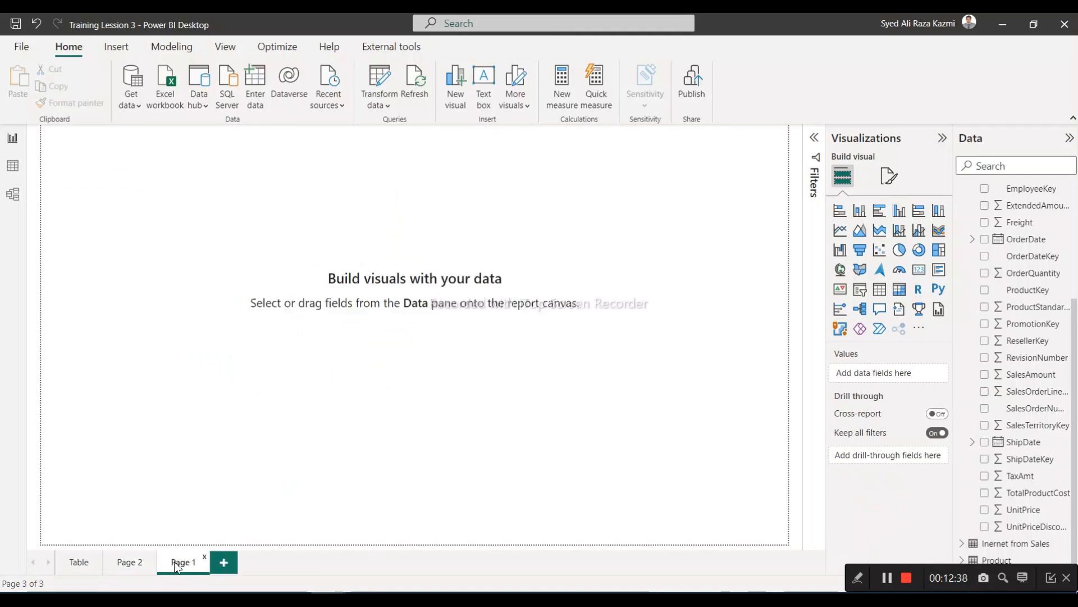
Delete the clustered column chart from the Table report page
{"action": "left_click", "coordinate": [81, 564]}
{"action": "right_click", "coordinate": [279, 212]}
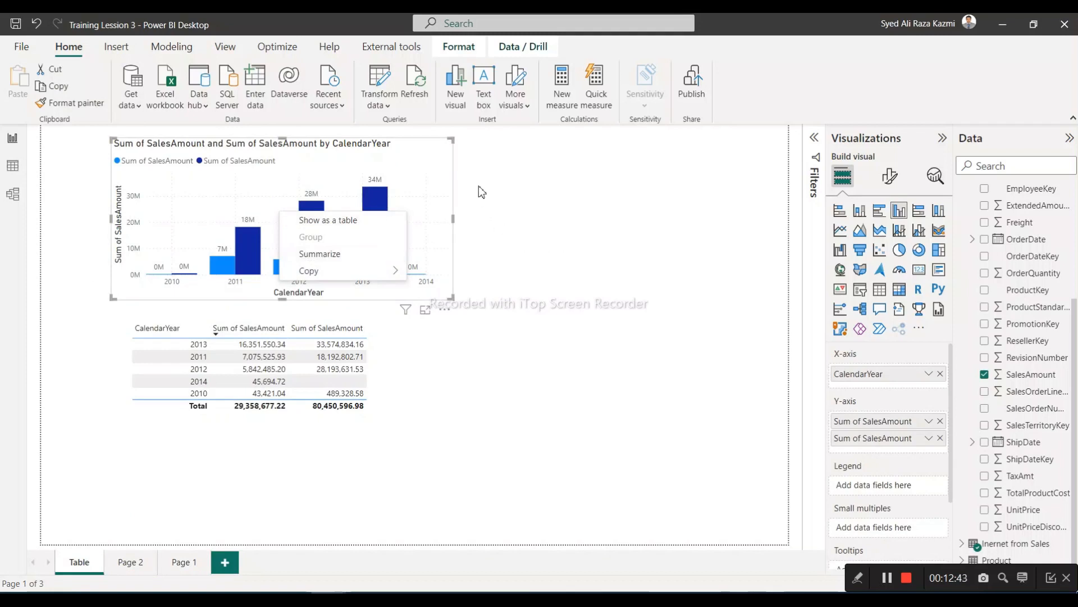
{"action": "left_click", "coordinate": [448, 154]}
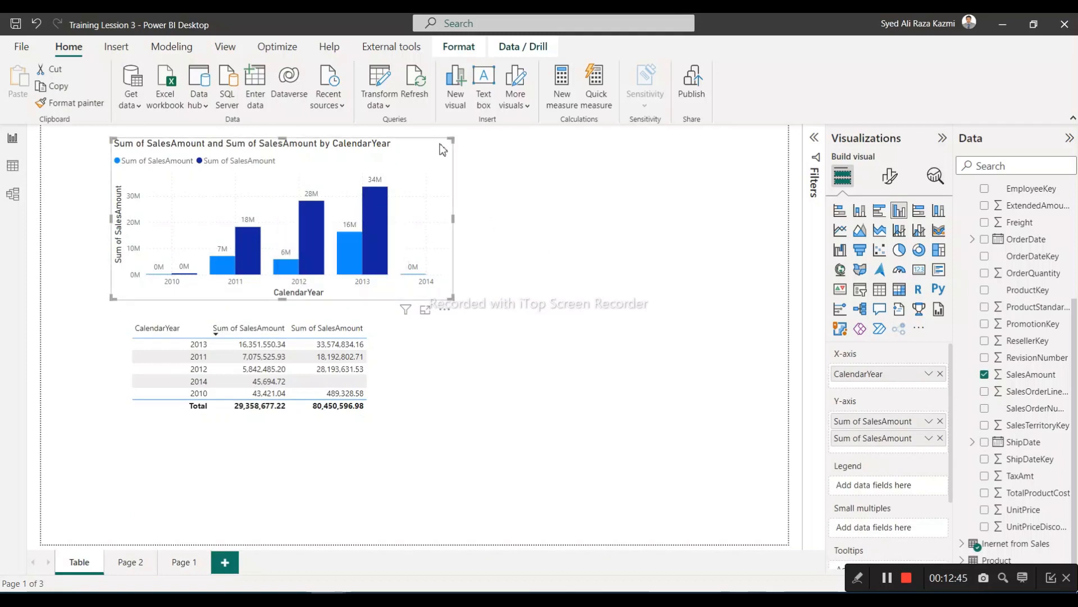
{"action": "key", "text": "Delete"}
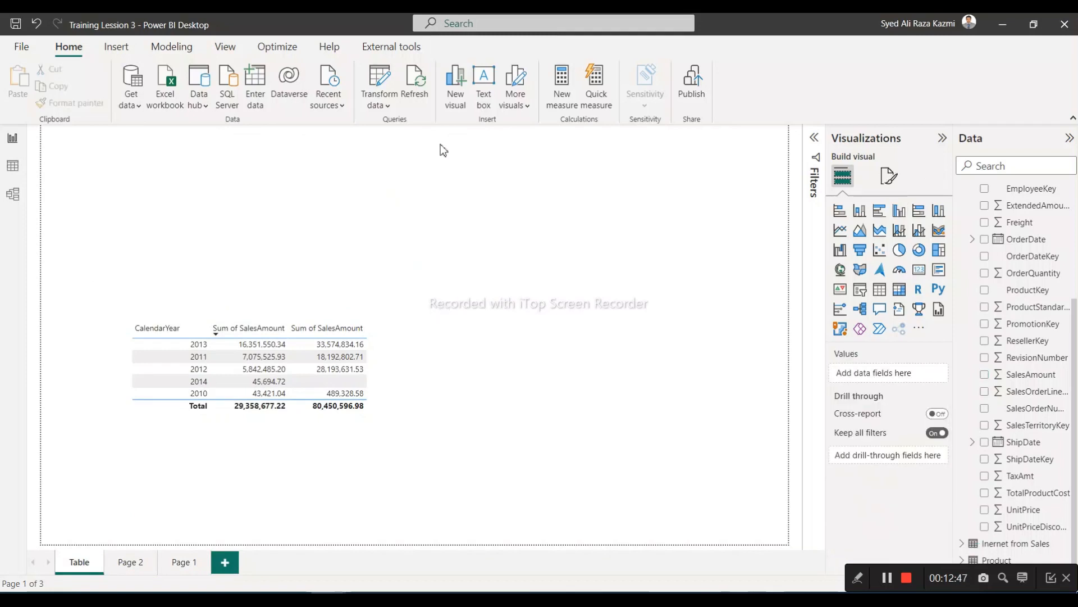
Move the sales table visual up into the space above it and sort it by CalendarYear in ascending order
{"action": "left_click", "coordinate": [383, 350]}
{"action": "left_click_drag", "start_coordinate": [383, 349], "coordinate": [403, 245]}
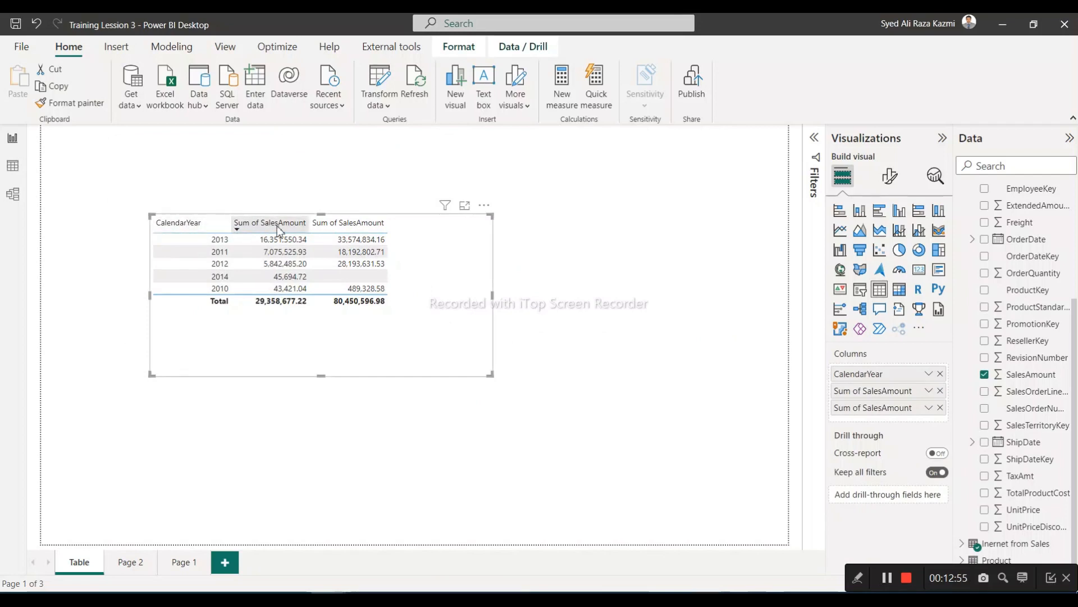
{"action": "left_click", "coordinate": [194, 228]}
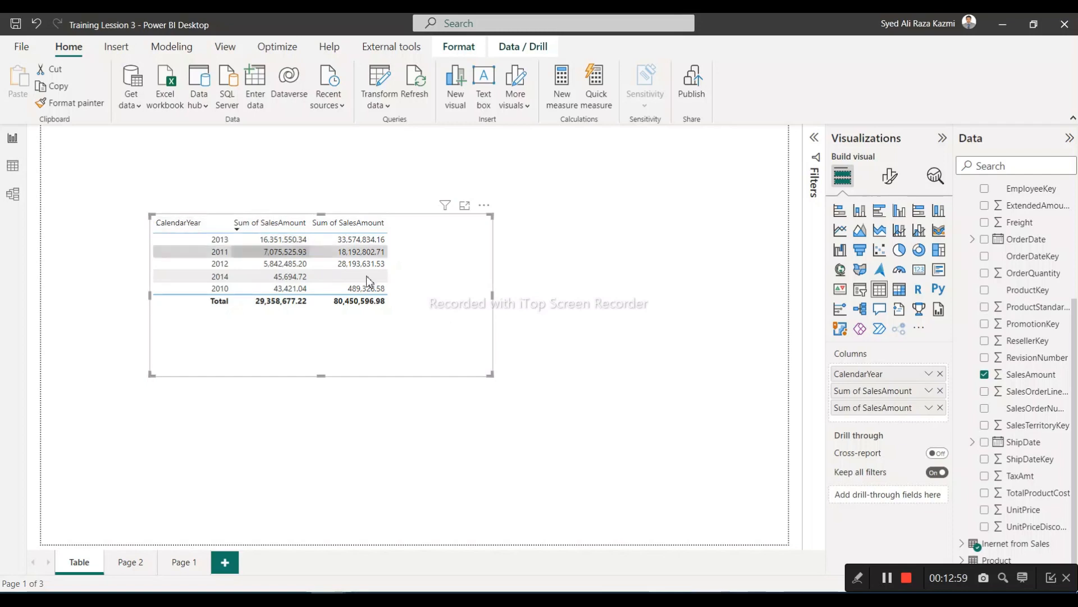
Rename the table visual's CalendarYear column as Year and the internet SalesAmount column as Total Sales of Internet
{"action": "double_click", "coordinate": [880, 380]}
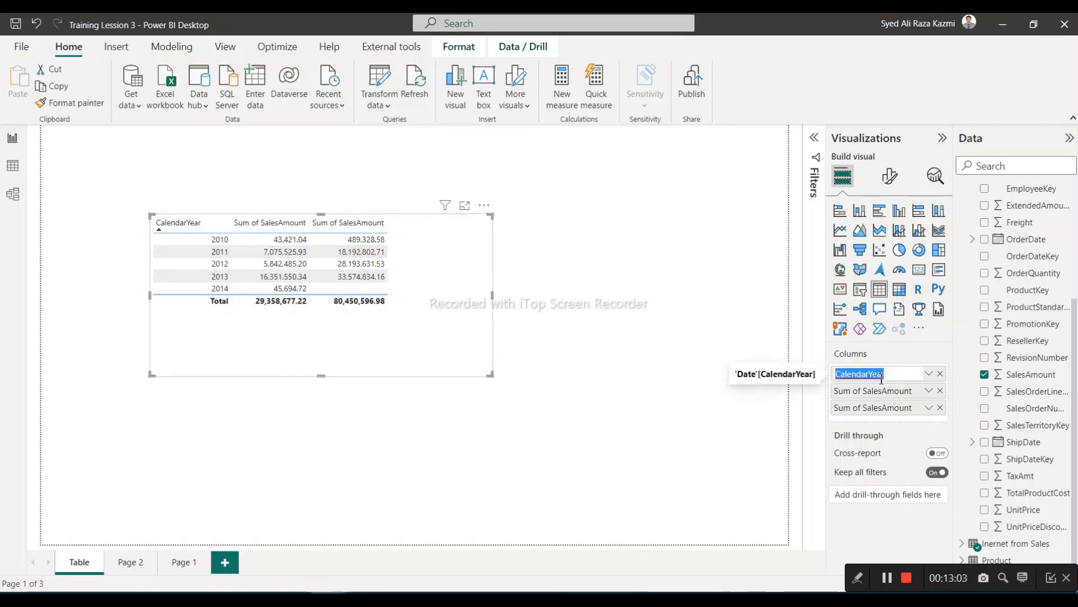
{"action": "type", "text": "Y"}
{"action": "key", "text": "Return"}
{"action": "double_click", "coordinate": [874, 391]}
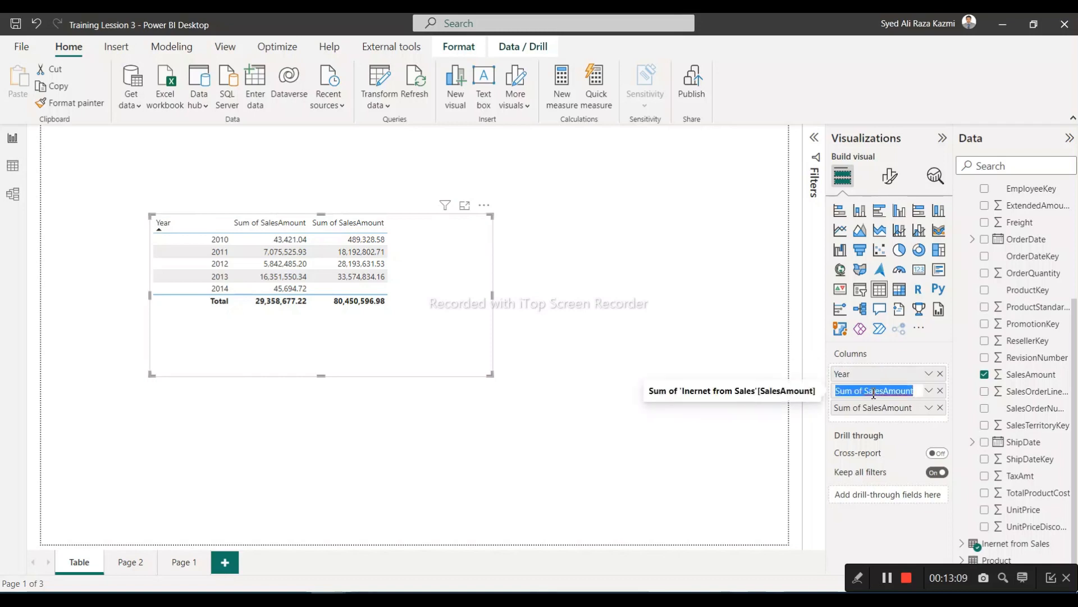
{"action": "type", "text": "Total"}
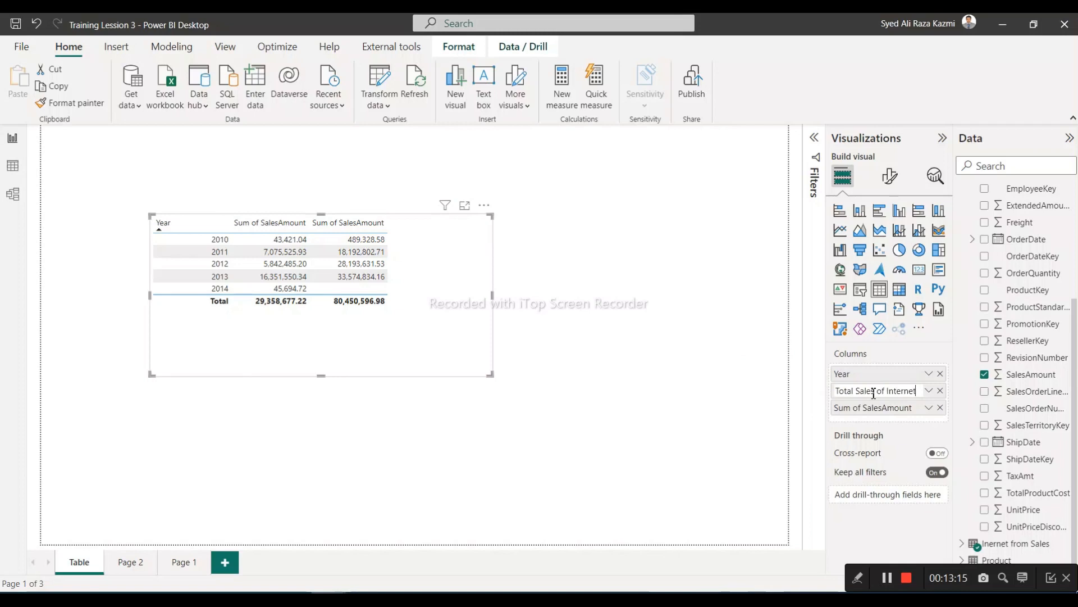
{"action": "key", "text": "Return"}
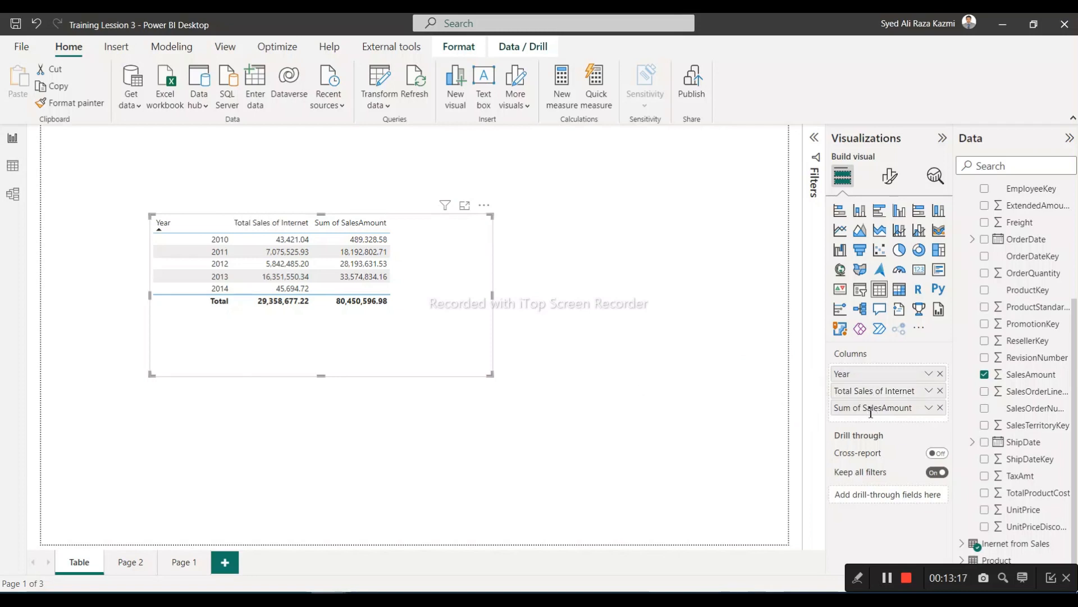
Rename the reseller SalesAmount column as Total Sales of ReSeller and widen the Year and Total Sales of Internet columns
{"action": "double_click", "coordinate": [871, 413]}
{"action": "type", "text": "Total Sales of ReSeller"}
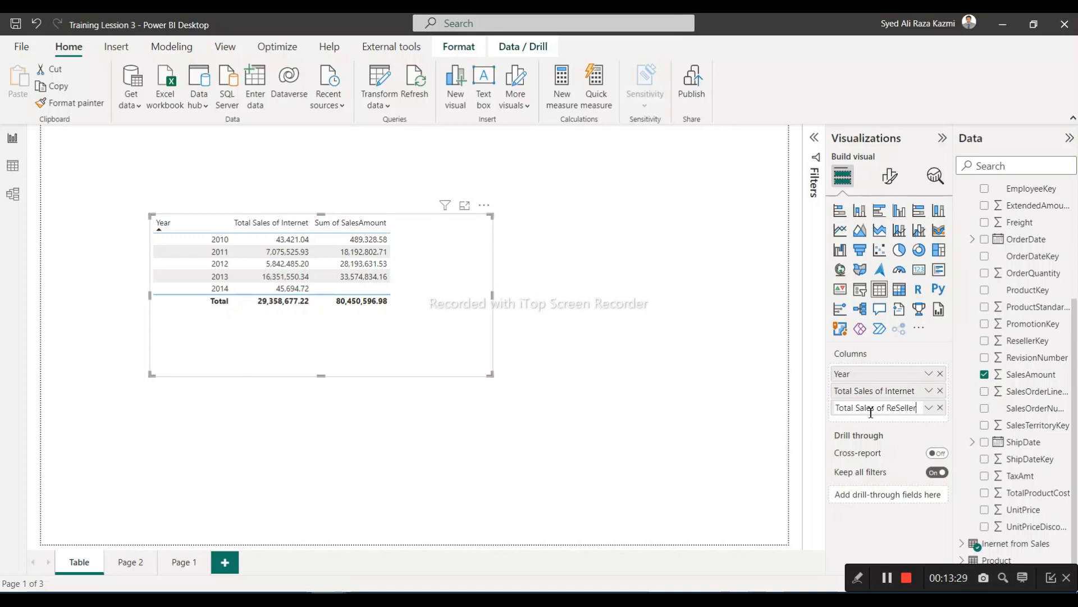
{"action": "key", "text": "Return"}
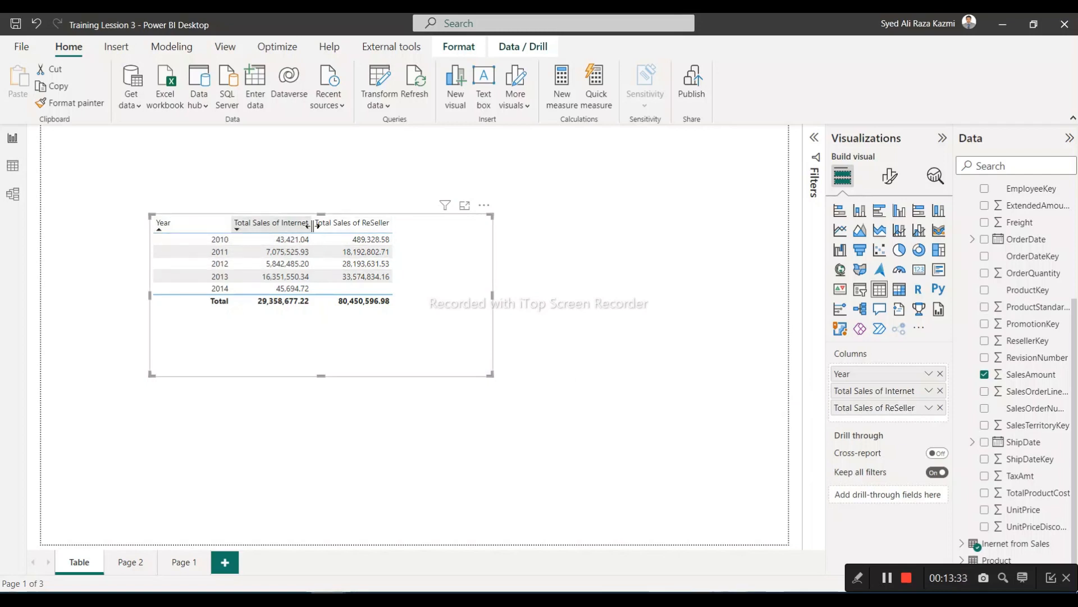
{"action": "left_click_drag", "start_coordinate": [312, 222], "coordinate": [342, 223]}
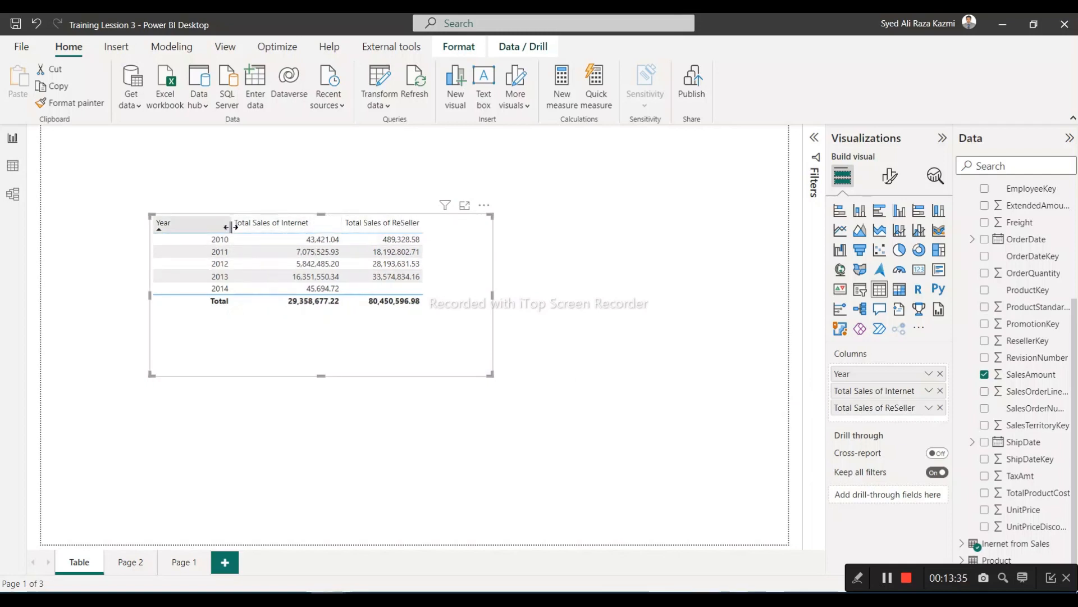
{"action": "left_click_drag", "start_coordinate": [230, 227], "coordinate": [257, 229]}
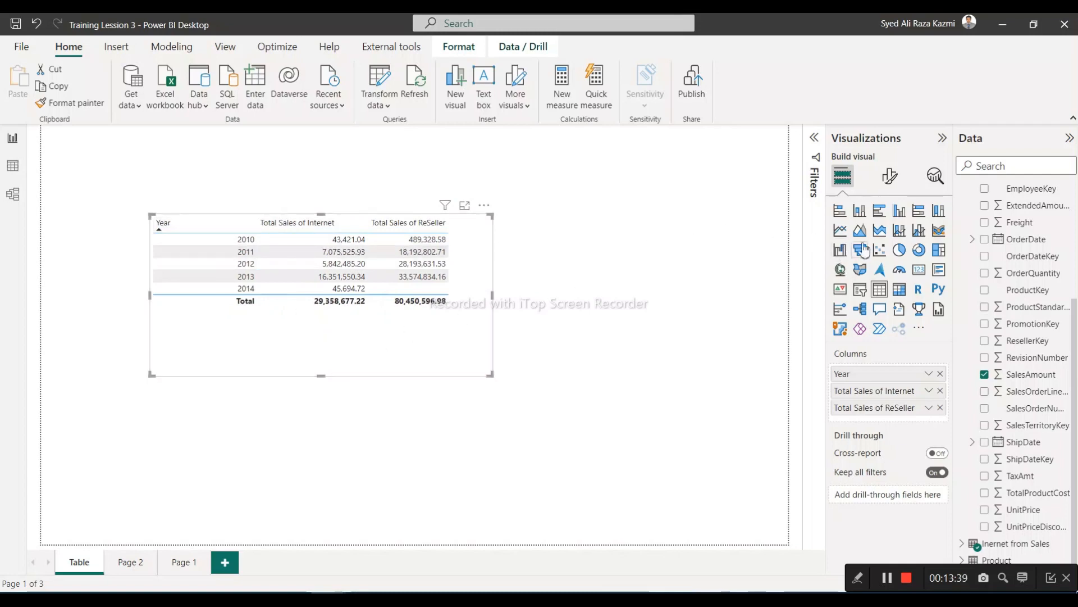
Switch the table's totals row off and back on, and set its background color to light blue
{"action": "left_click", "coordinate": [889, 181]}
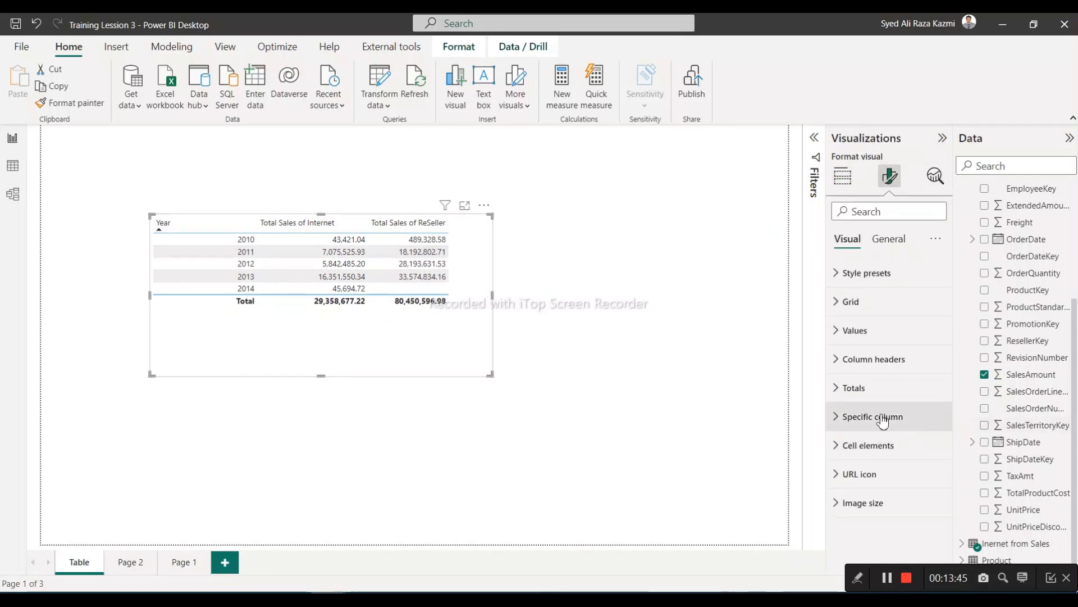
{"action": "left_click", "coordinate": [838, 394]}
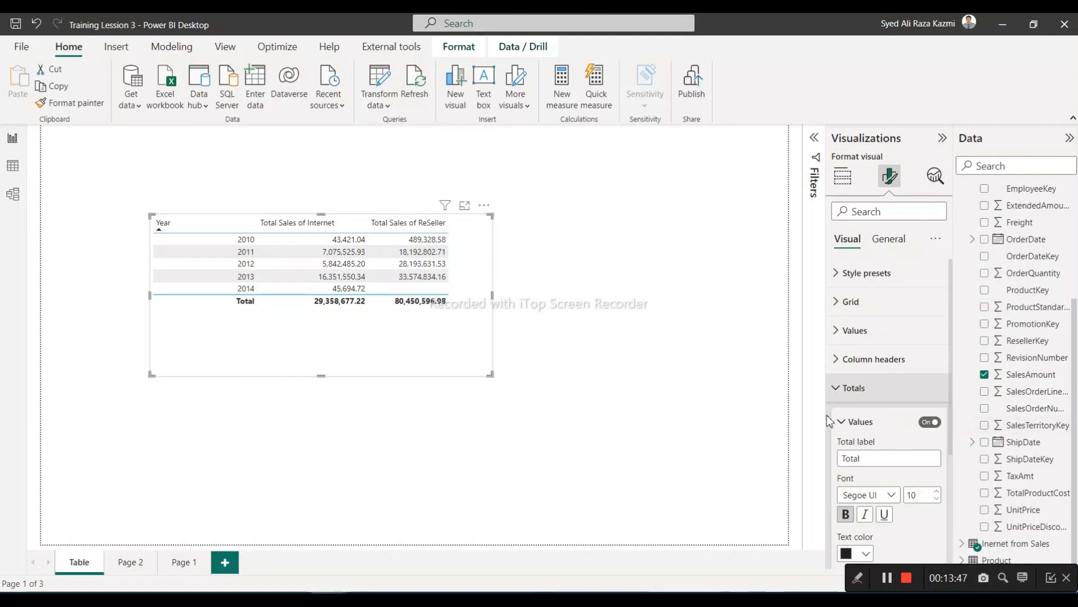
{"action": "left_click", "coordinate": [930, 422]}
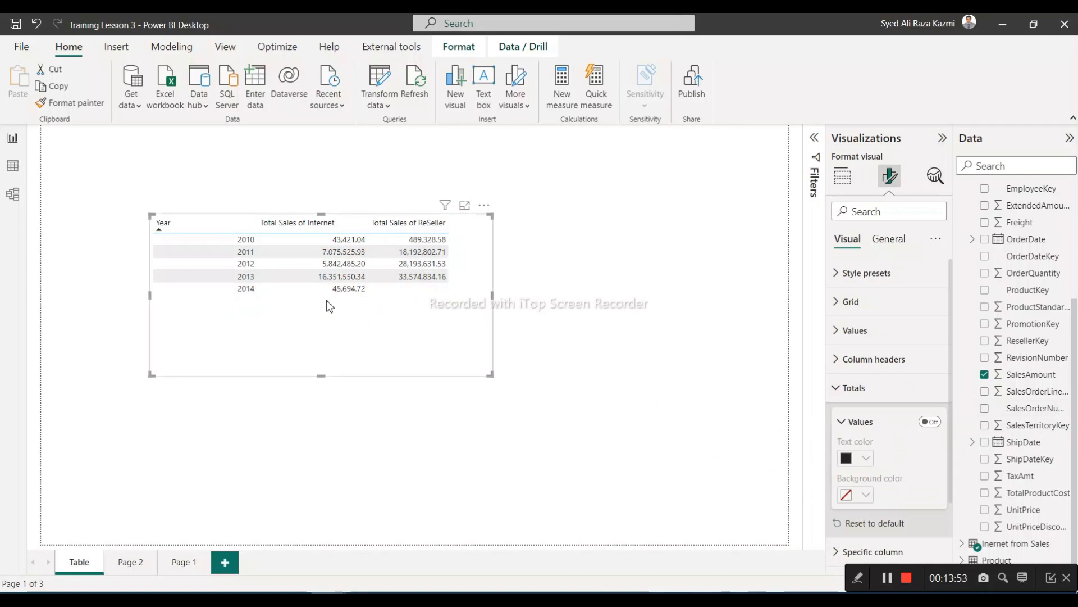
{"action": "left_click", "coordinate": [930, 422]}
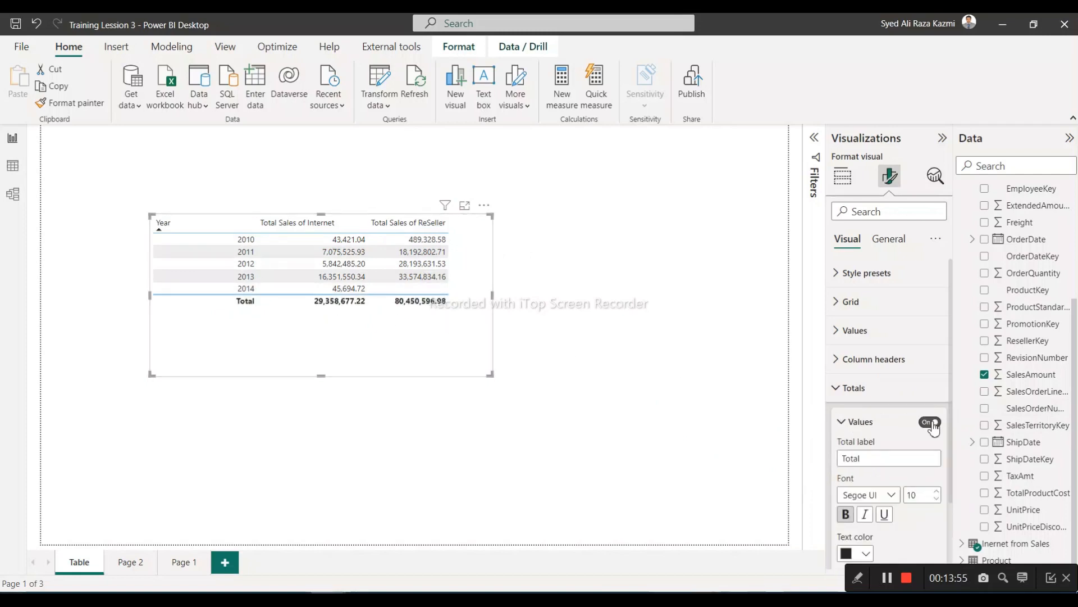
{"action": "scroll", "coordinate": [917, 432], "scroll_direction": "down", "scroll_amount": 3}
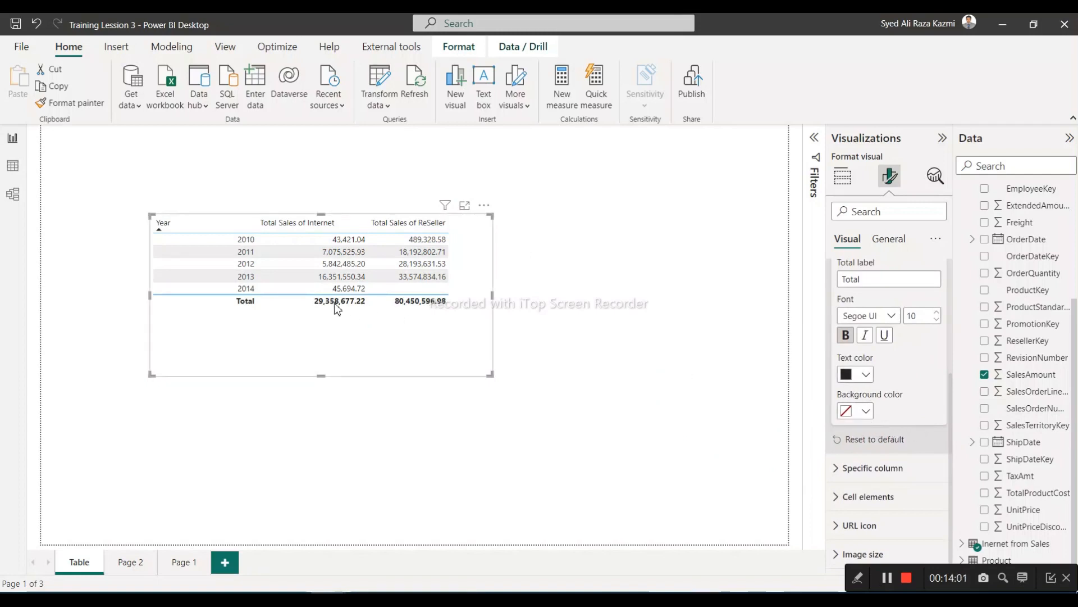
{"action": "left_click", "coordinate": [866, 413]}
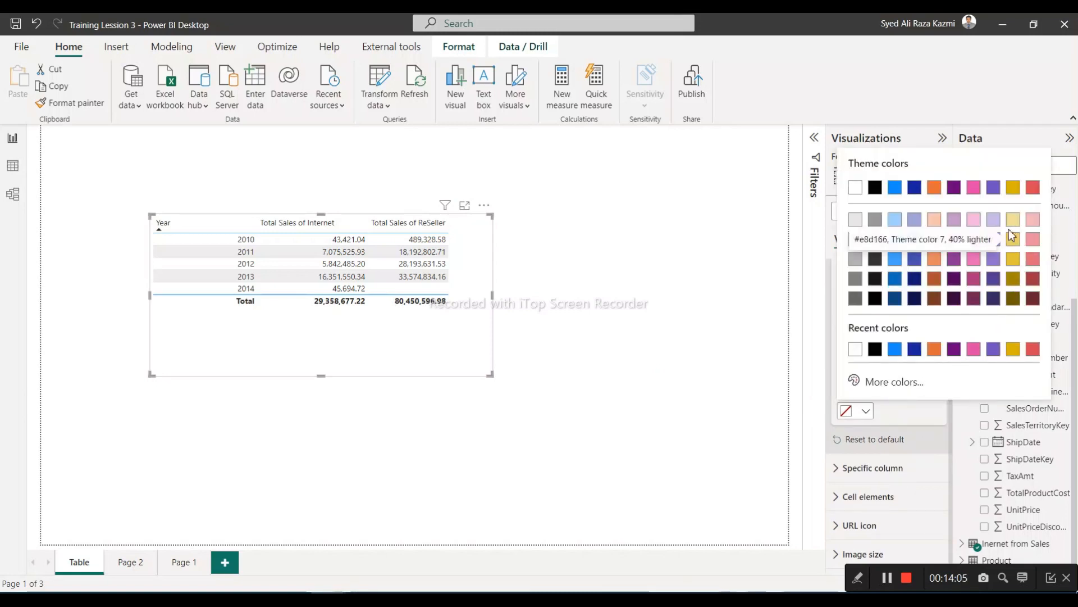
{"action": "left_click", "coordinate": [896, 220]}
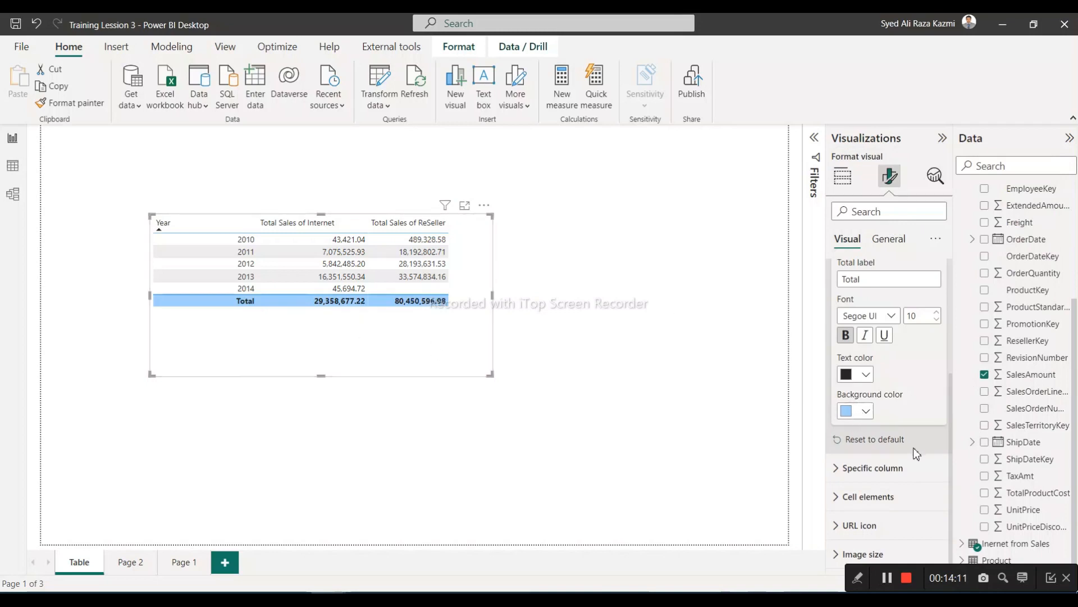
Make the table visual's column header text bold
{"action": "scroll", "coordinate": [913, 447], "scroll_direction": "up", "scroll_amount": 3}
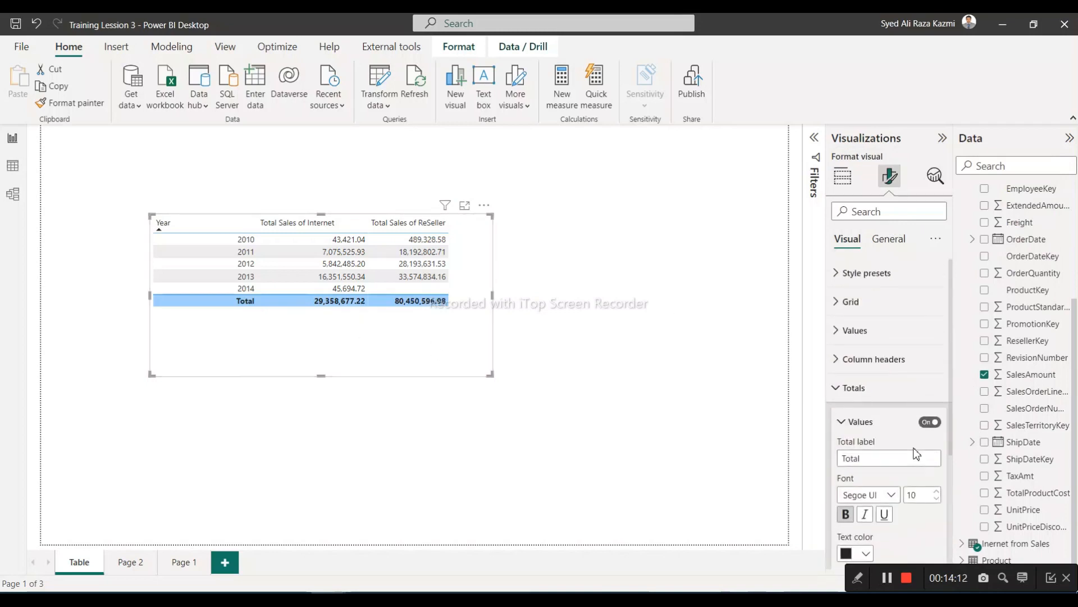
{"action": "left_click", "coordinate": [836, 365]}
{"action": "scroll", "coordinate": [886, 405], "scroll_direction": "down", "scroll_amount": 1}
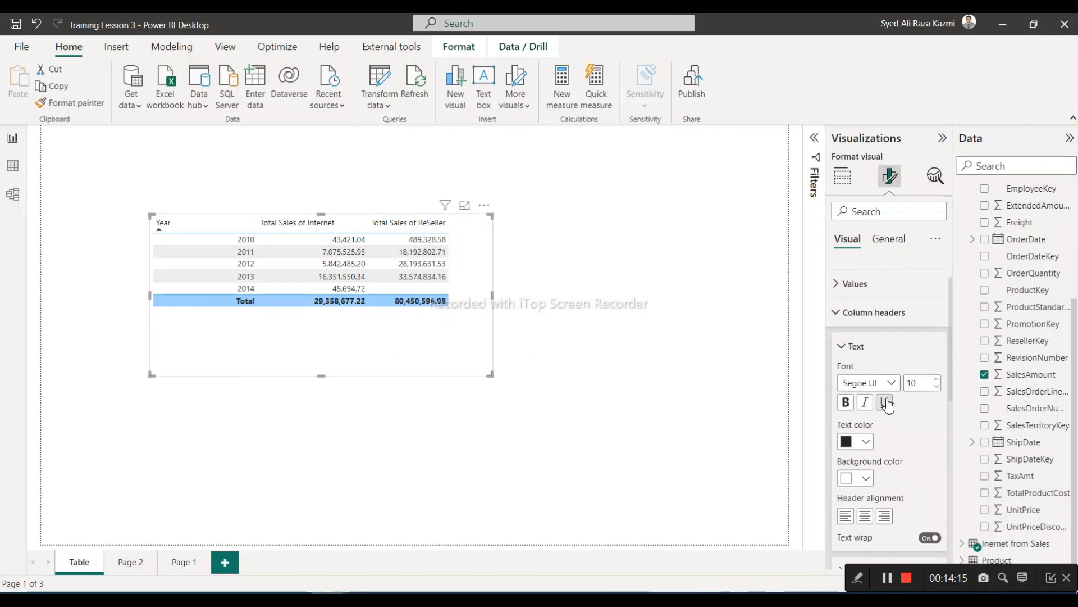
{"action": "left_click", "coordinate": [845, 402]}
{"action": "left_click", "coordinate": [846, 404]}
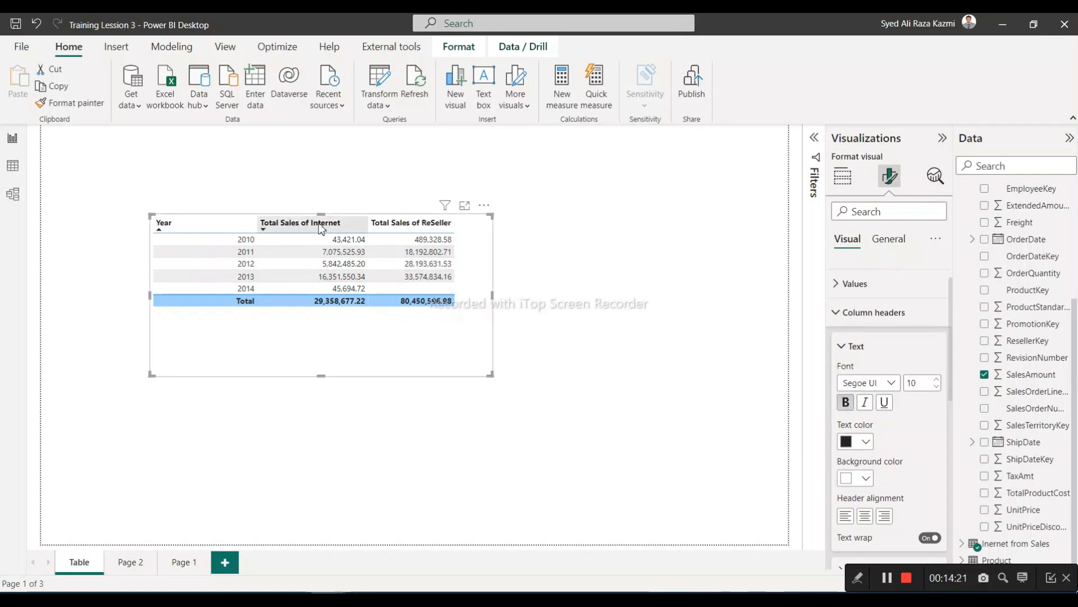
Set the column headers' background color to near-black and their text color to white
{"action": "left_click", "coordinate": [868, 443]}
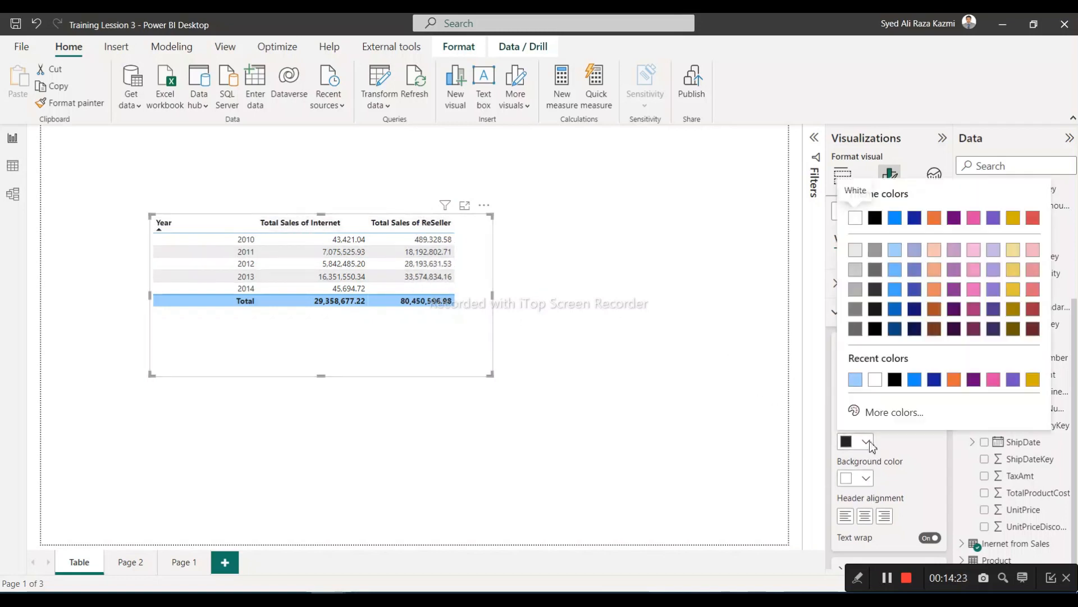
{"action": "left_click", "coordinate": [868, 479]}
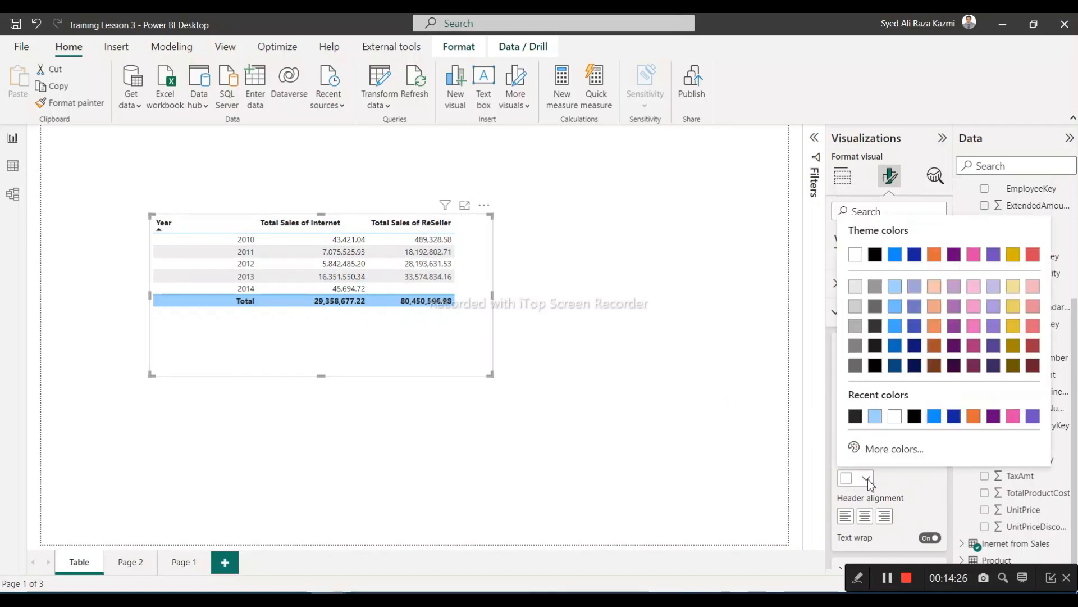
{"action": "left_click", "coordinate": [855, 416]}
{"action": "left_click", "coordinate": [865, 443]}
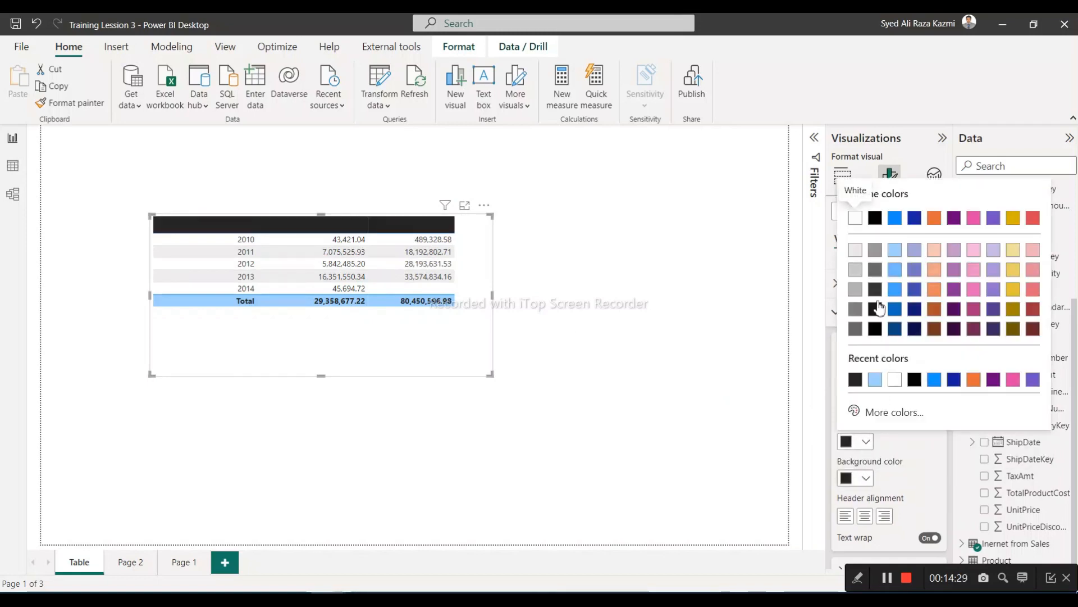
{"action": "left_click", "coordinate": [854, 218]}
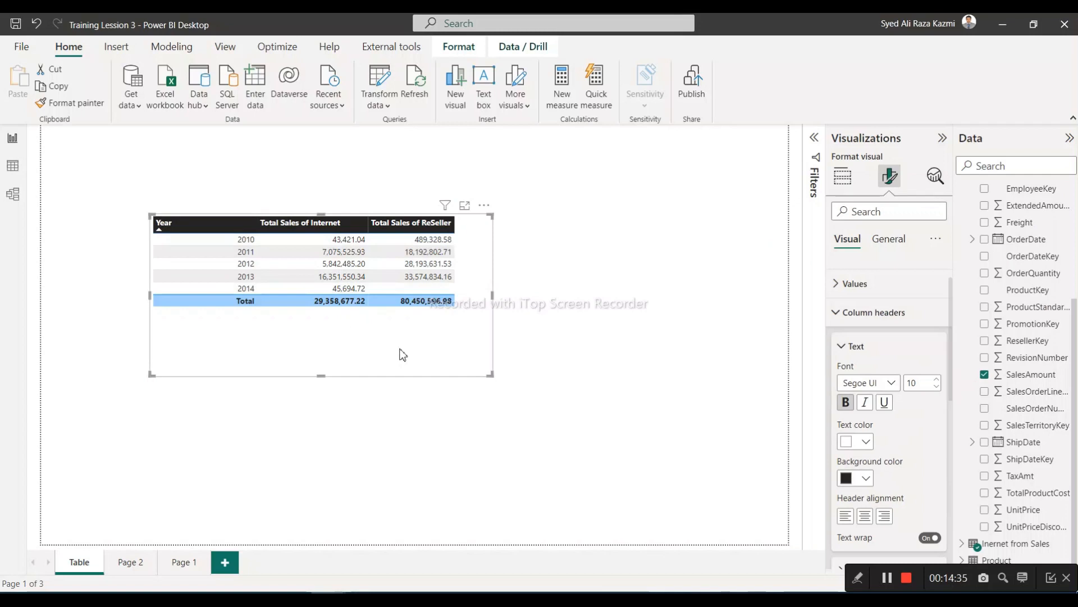
Try light yellow as the alternate background color of the table values, and settle on light gray
{"action": "left_click", "coordinate": [837, 293]}
{"action": "scroll", "coordinate": [898, 413], "scroll_direction": "down", "scroll_amount": 2}
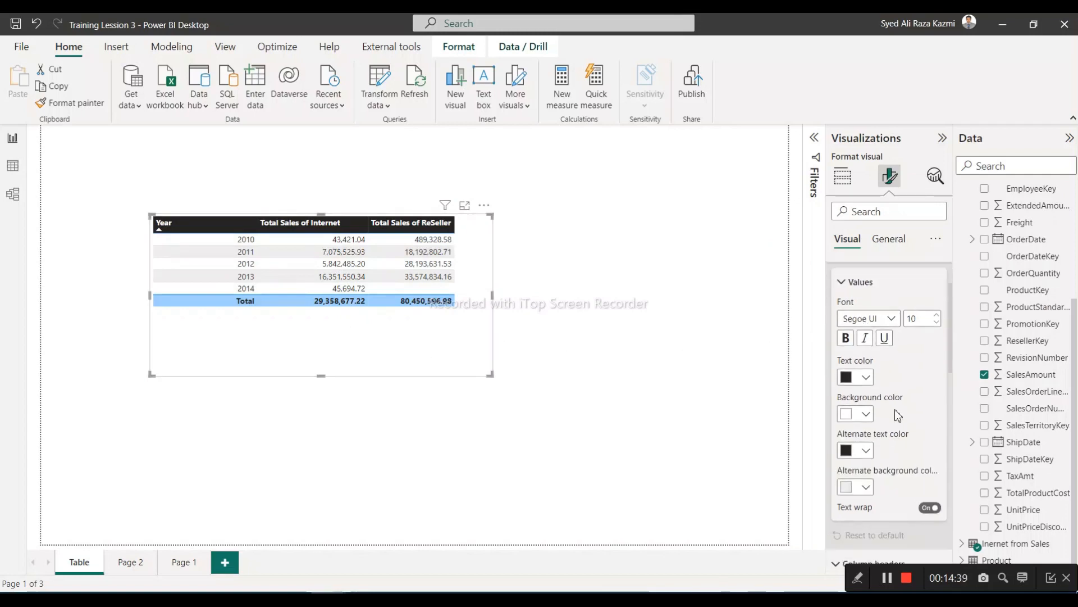
{"action": "scroll", "coordinate": [898, 413], "scroll_direction": "down", "scroll_amount": 2}
{"action": "scroll", "coordinate": [896, 415], "scroll_direction": "up", "scroll_amount": 2}
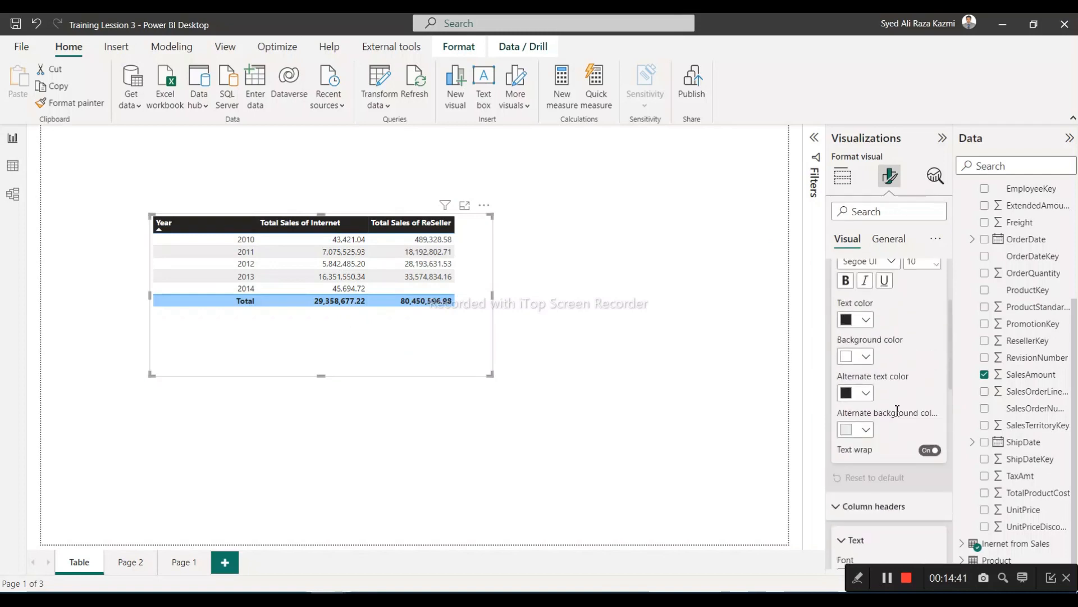
{"action": "left_click", "coordinate": [864, 429]}
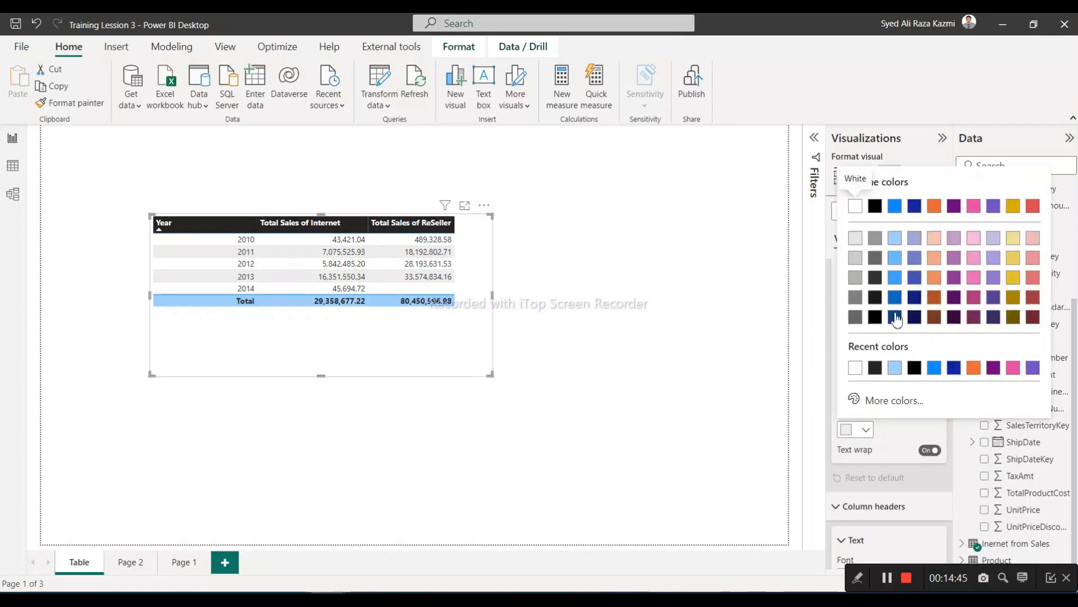
{"action": "left_click", "coordinate": [1013, 257]}
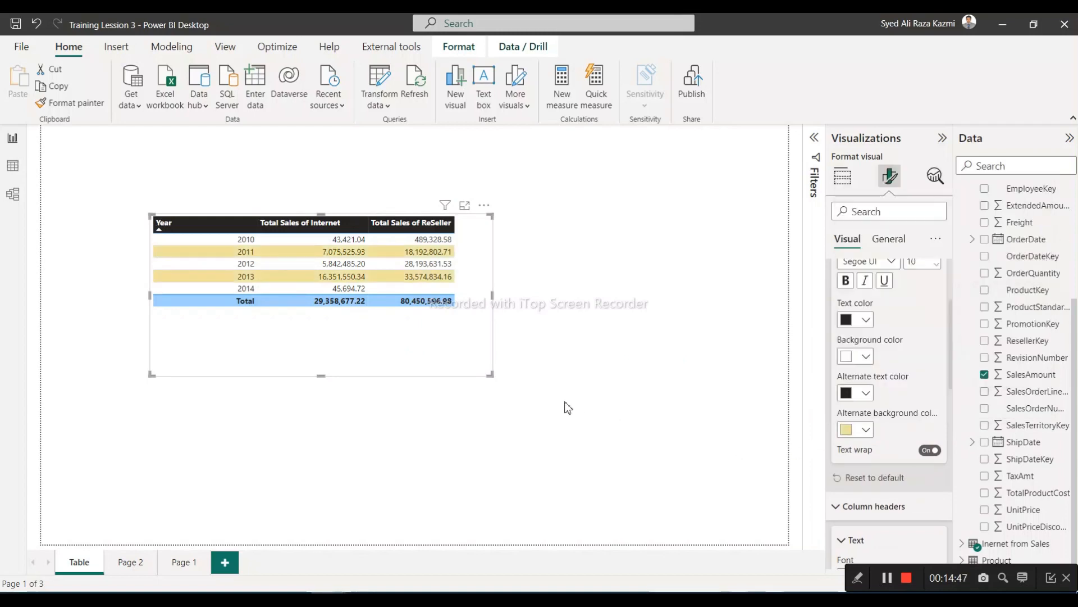
{"action": "left_click", "coordinate": [866, 429]}
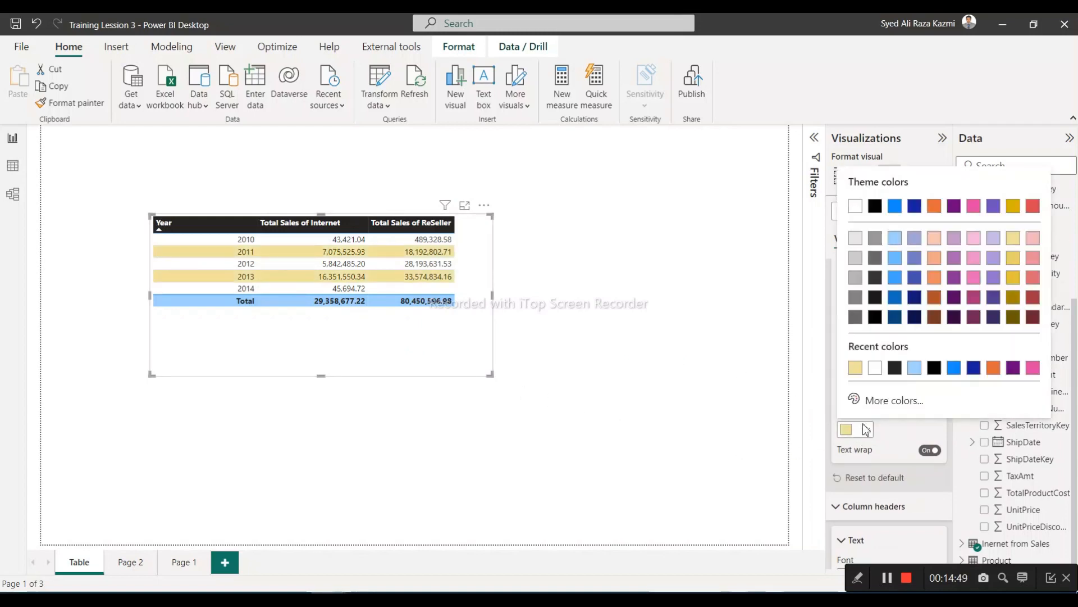
{"action": "left_click", "coordinate": [855, 238]}
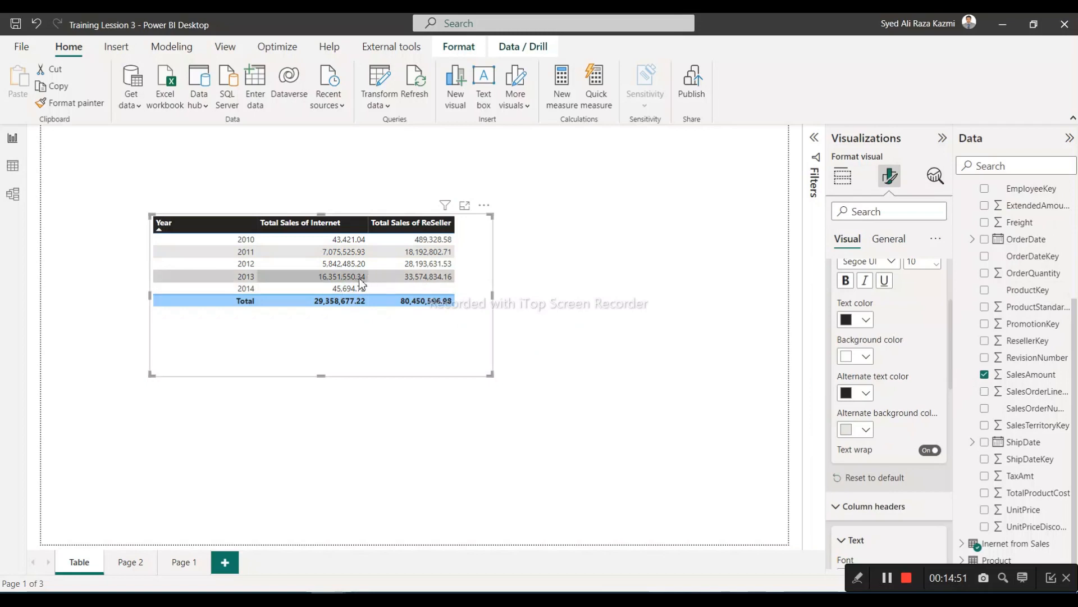
{"action": "scroll", "coordinate": [943, 349], "scroll_direction": "down", "scroll_amount": 8}
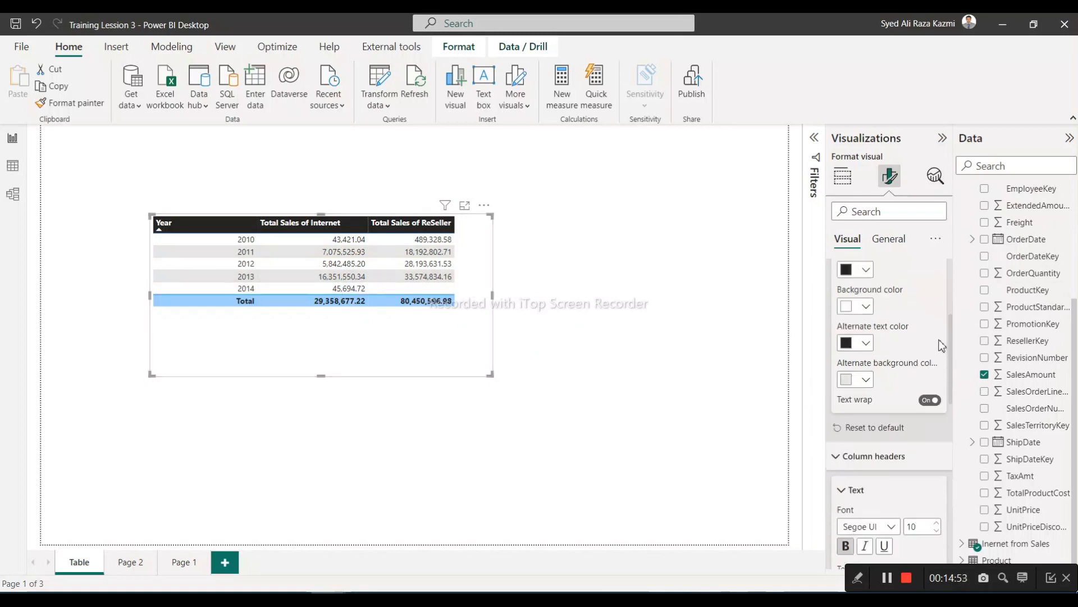
{"action": "scroll", "coordinate": [941, 357], "scroll_direction": "down", "scroll_amount": 3}
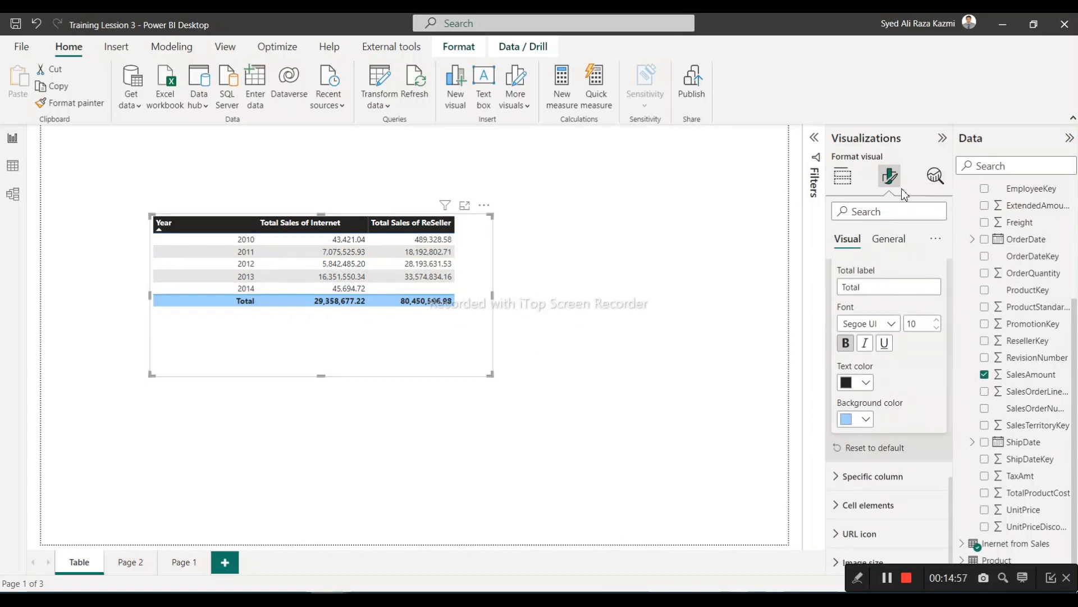
Turn on the table visual's title and set its text to "Total Sales"
{"action": "left_click", "coordinate": [885, 240]}
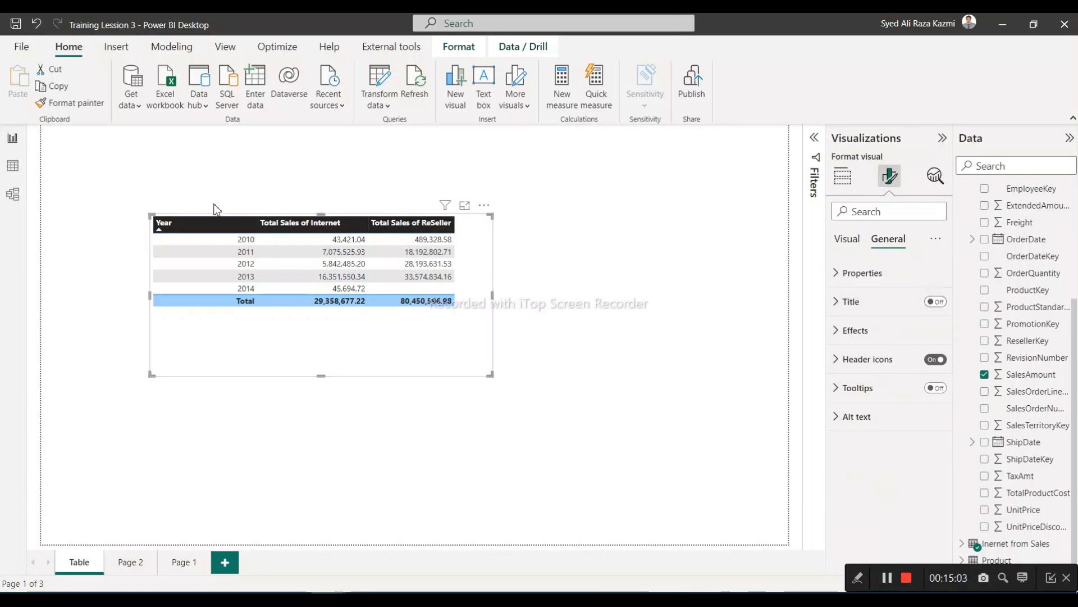
{"action": "left_click", "coordinate": [935, 302]}
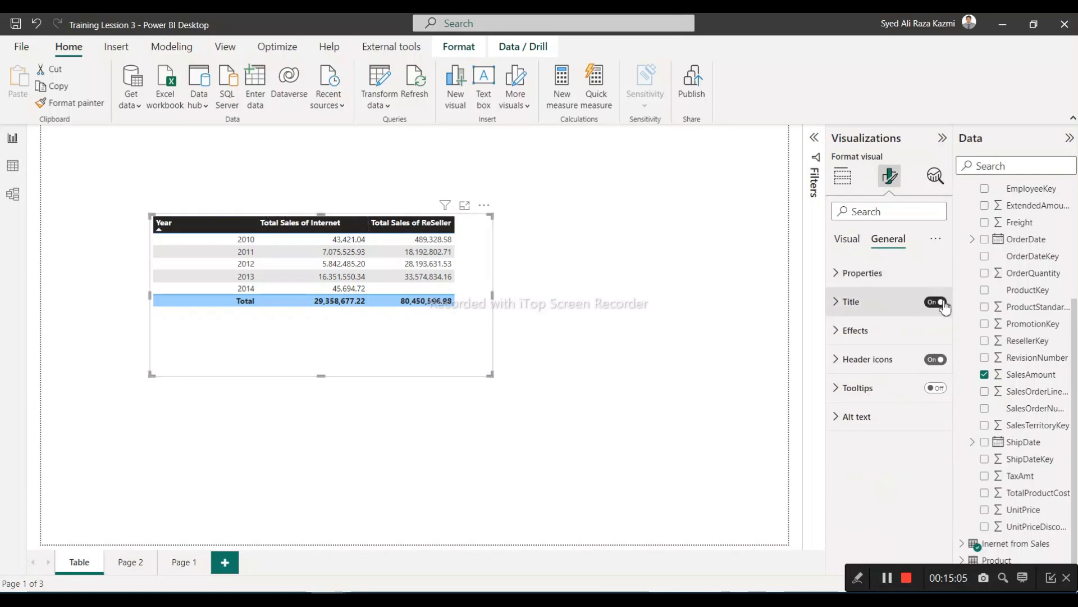
{"action": "left_click", "coordinate": [840, 304]}
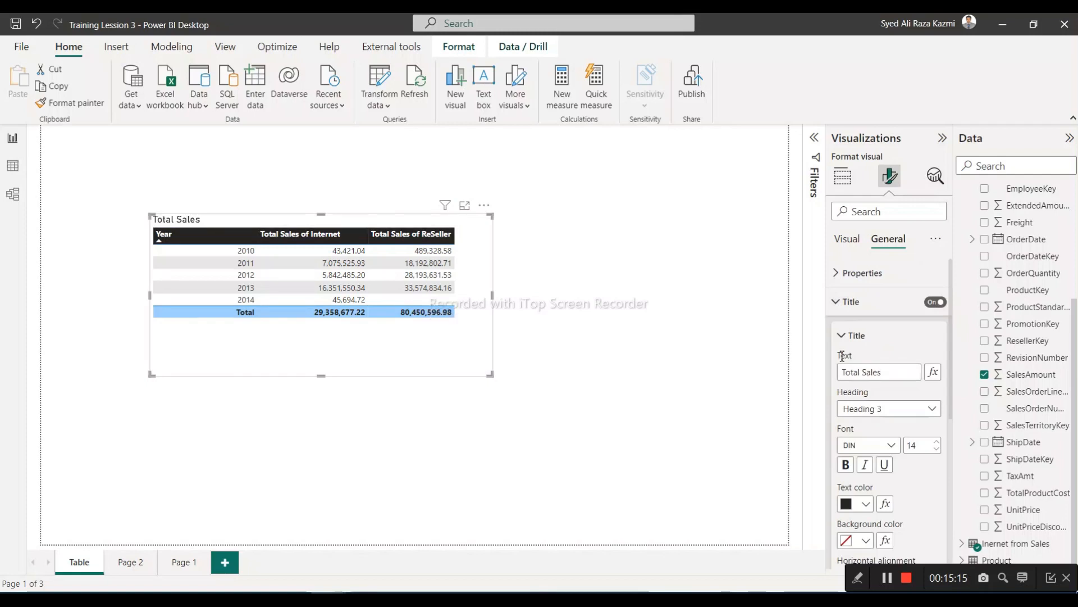
Set the title's text color to a darker theme blue and center it horizontally above the table
{"action": "scroll", "coordinate": [849, 399], "scroll_direction": "down", "scroll_amount": 1}
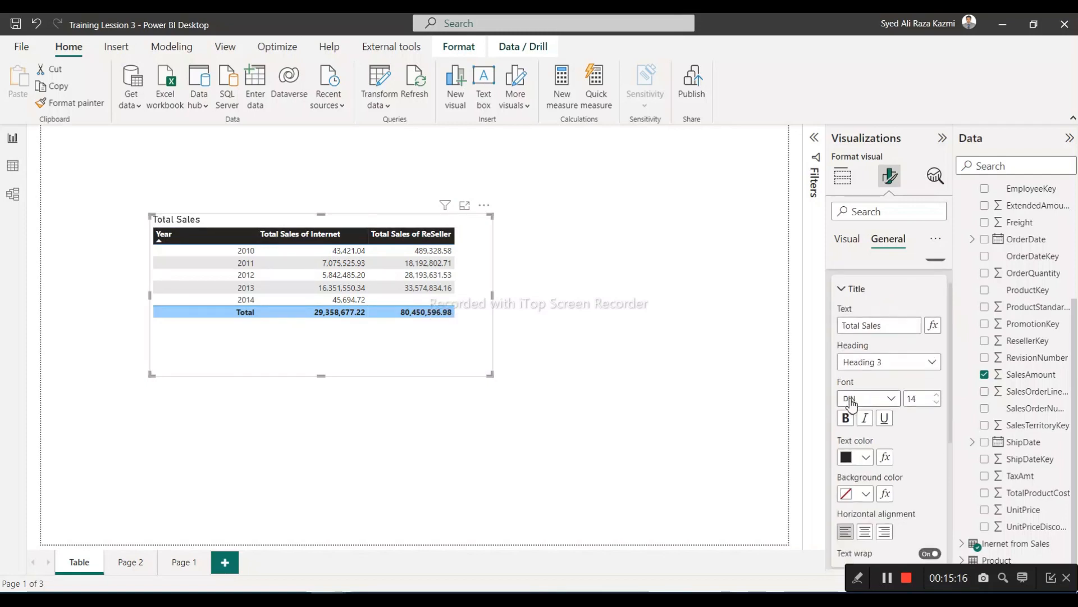
{"action": "left_click", "coordinate": [868, 458]}
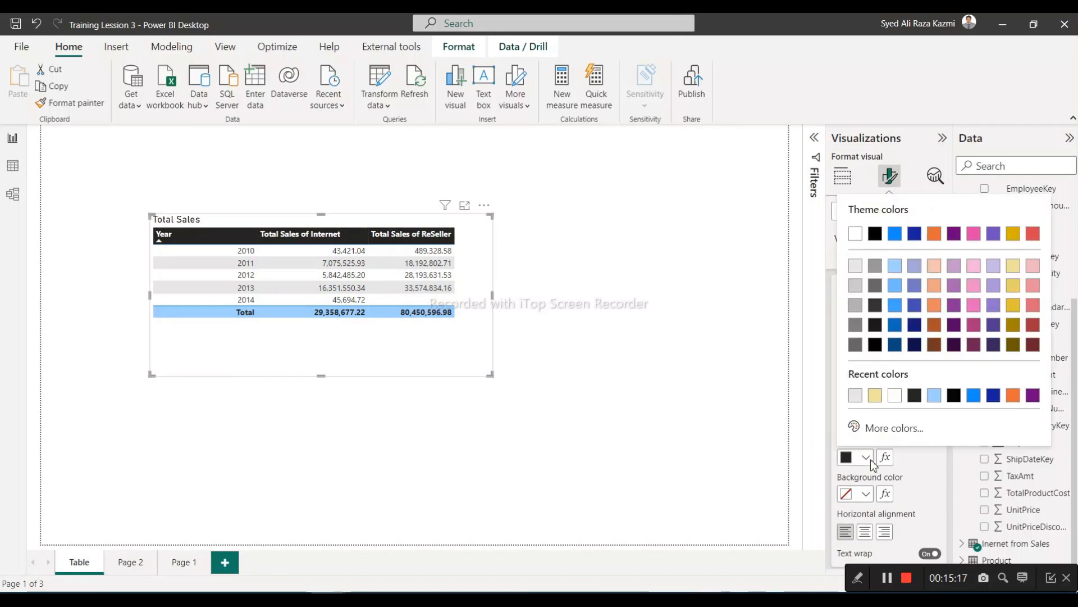
{"action": "left_click", "coordinate": [894, 327]}
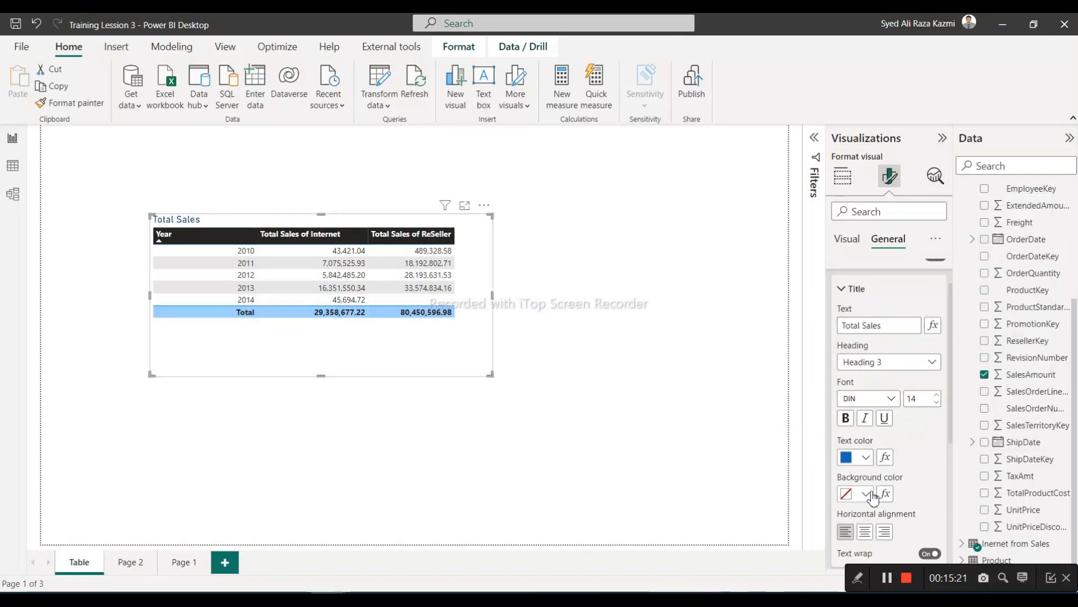
{"action": "scroll", "coordinate": [869, 504], "scroll_direction": "down", "scroll_amount": 1}
{"action": "scroll", "coordinate": [869, 504], "scroll_direction": "down", "scroll_amount": 1}
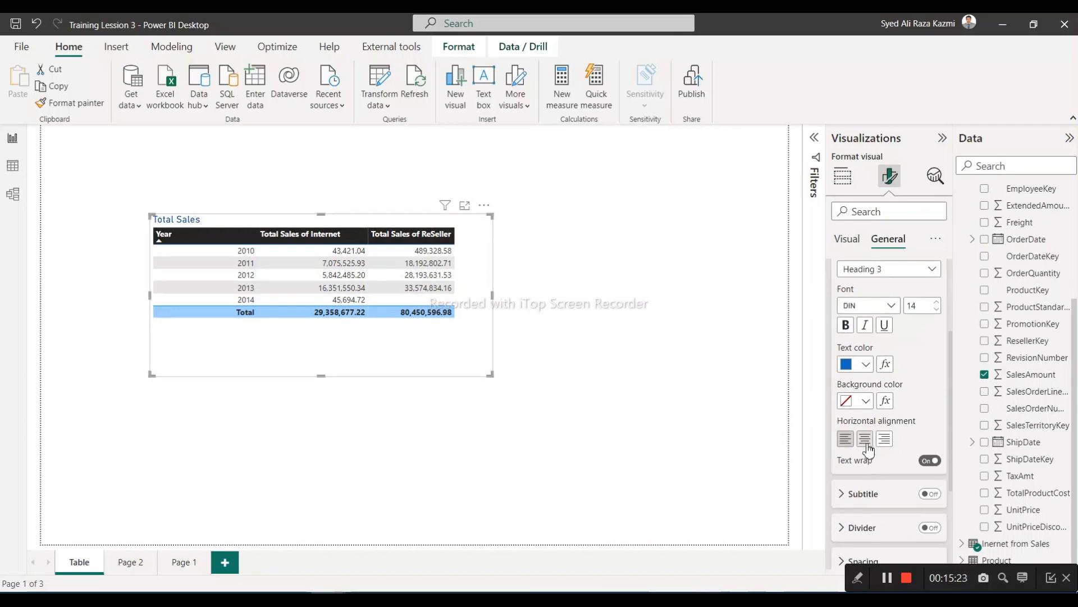
{"action": "left_click", "coordinate": [866, 438]}
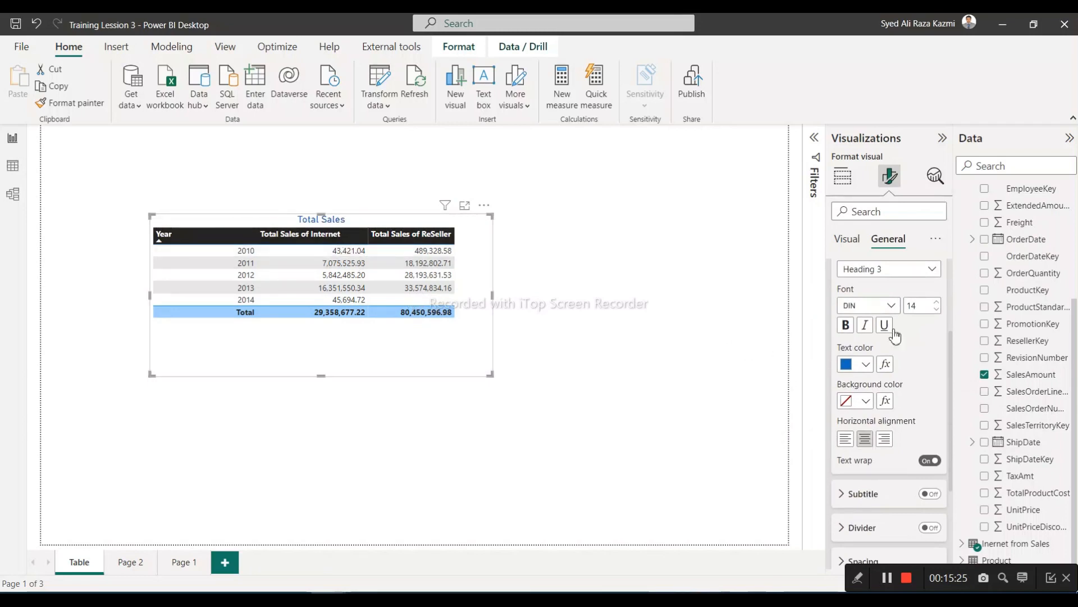
Increase the title's font size to 21
{"action": "left_click", "coordinate": [938, 303]}
{"action": "left_click", "coordinate": [938, 303]}
{"action": "left_click", "coordinate": [938, 303]}
{"action": "left_click", "coordinate": [938, 303]}
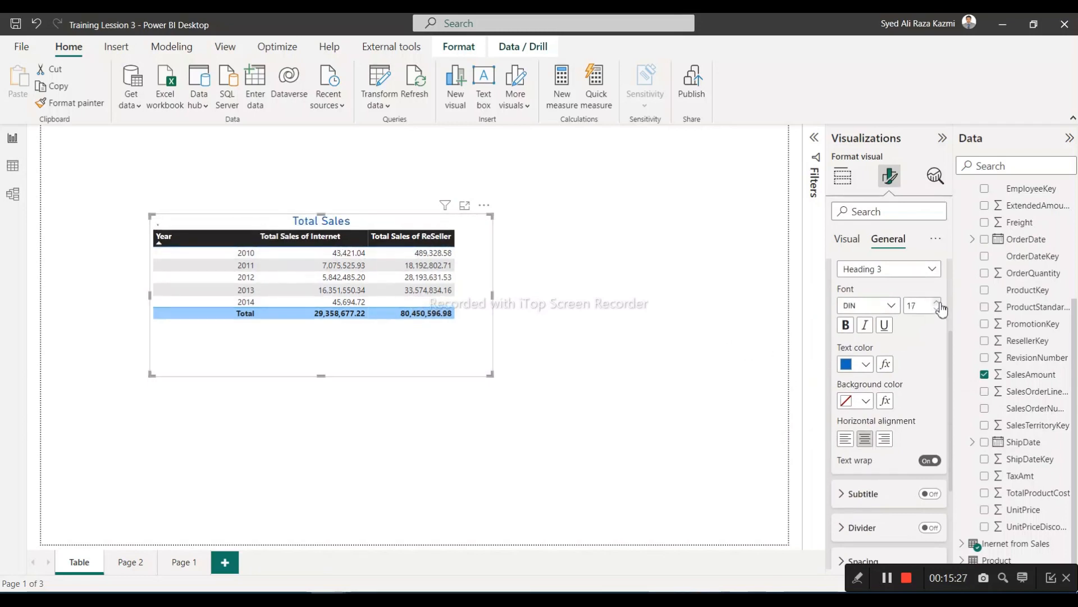
{"action": "left_click", "coordinate": [938, 303]}
{"action": "left_click", "coordinate": [938, 303]}
{"action": "left_click", "coordinate": [938, 304]}
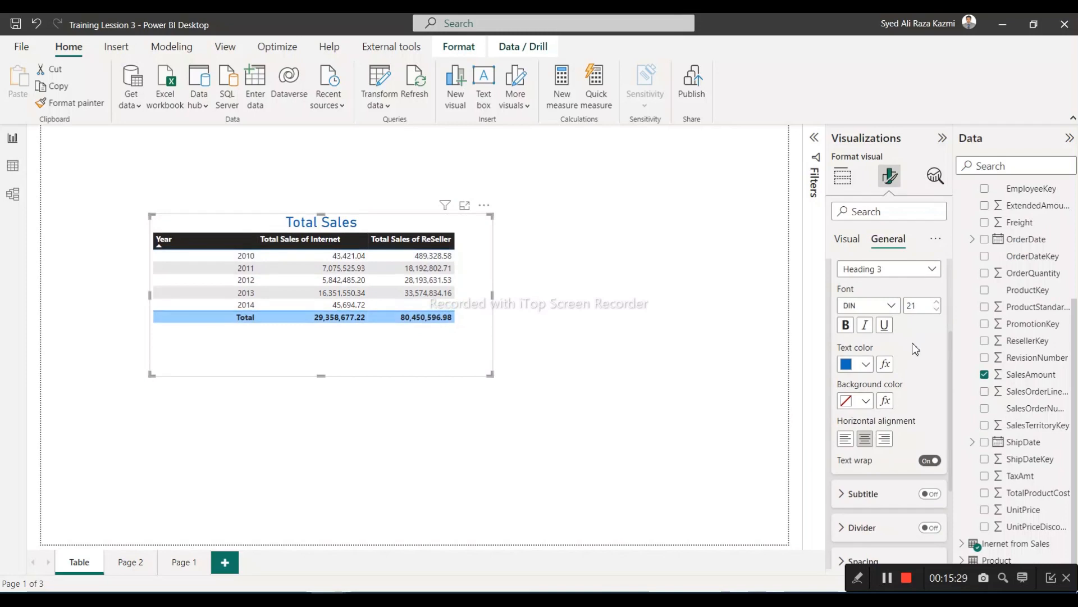
Turn on the table visual's subtitle and set its text to "Internet Vs ReSeller"
{"action": "scroll", "coordinate": [938, 382], "scroll_direction": "down", "scroll_amount": 3}
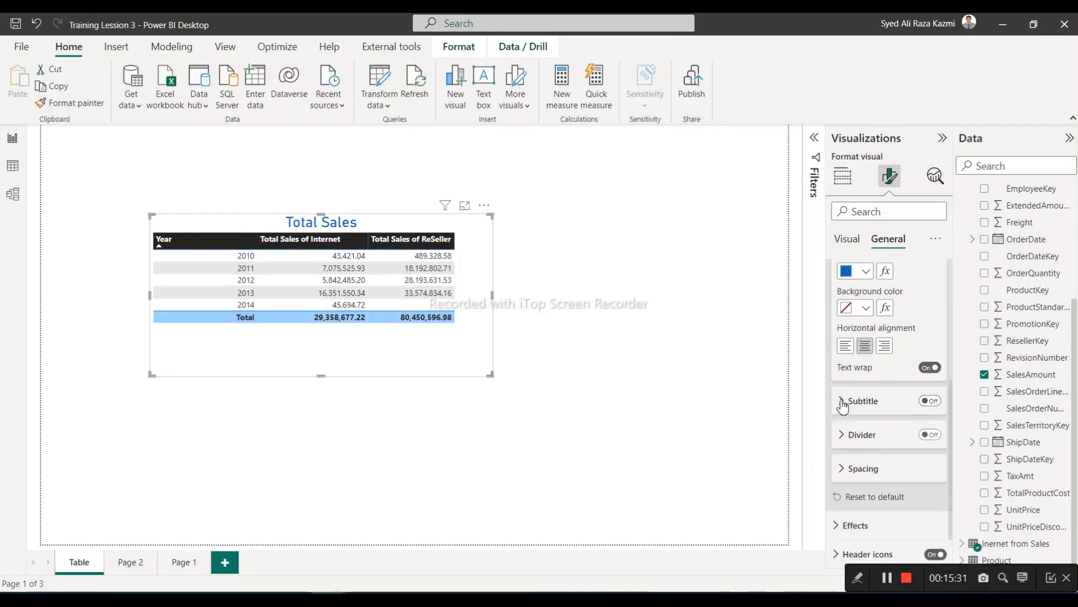
{"action": "left_click", "coordinate": [843, 403]}
{"action": "left_click", "coordinate": [930, 400]}
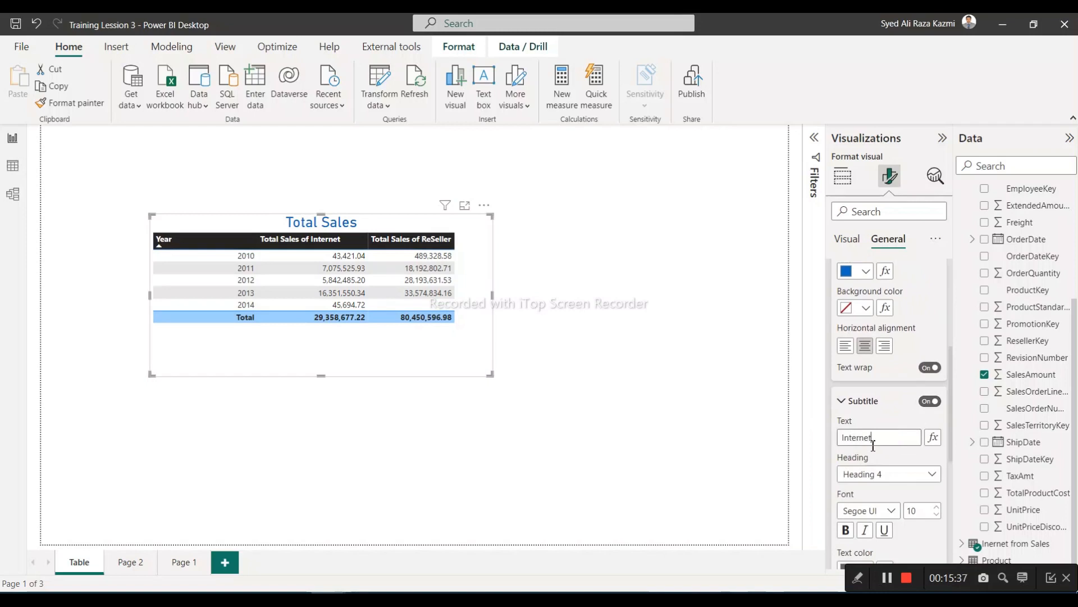
{"action": "left_click", "coordinate": [873, 443]}
{"action": "type", "text": "Internet Vs ReSeller"}
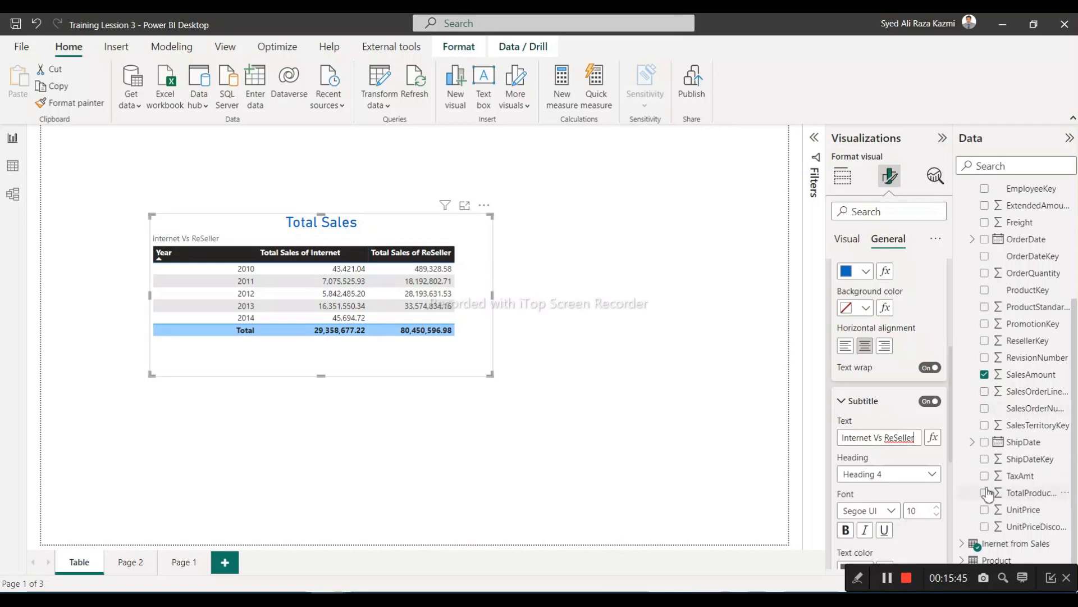
Make the subtitle bold and centered, and move the table visual slightly up and to the right on the page
{"action": "scroll", "coordinate": [937, 479], "scroll_direction": "down", "scroll_amount": 3}
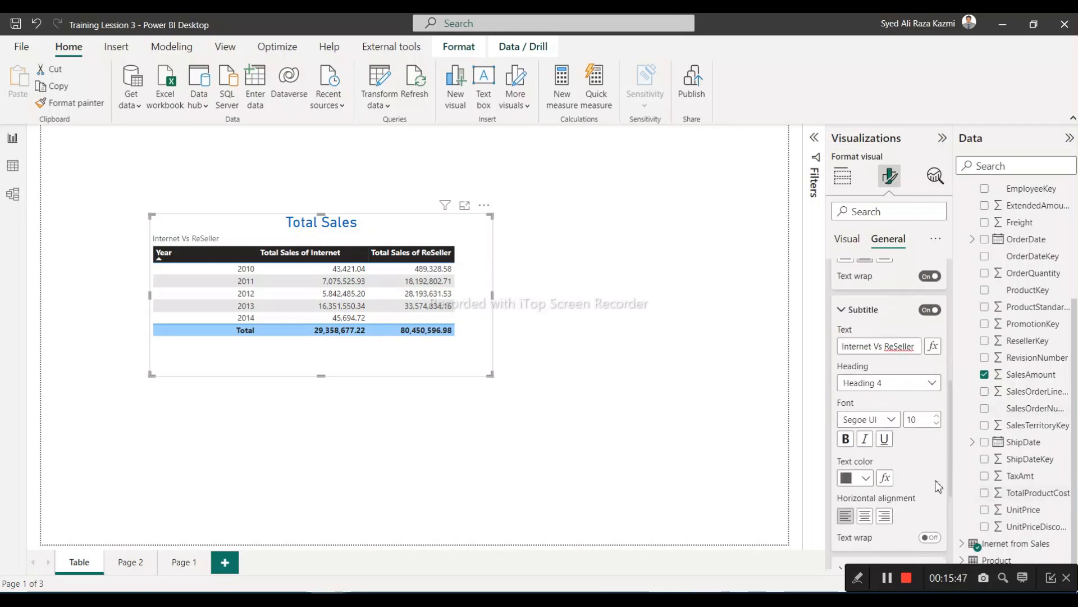
{"action": "left_click", "coordinate": [845, 437]}
{"action": "left_click", "coordinate": [864, 515]}
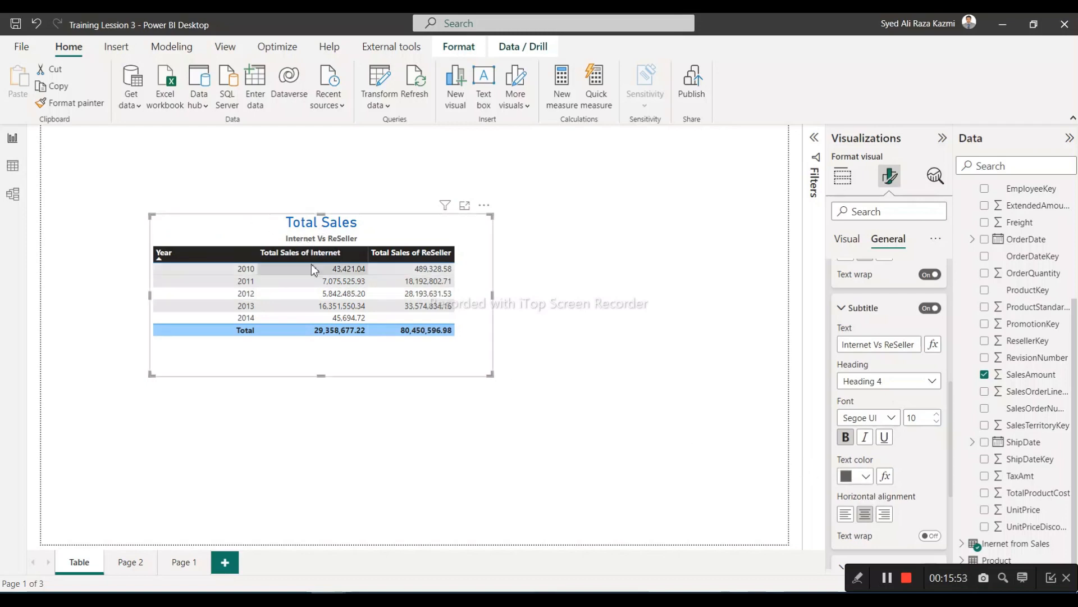
{"action": "left_click", "coordinate": [656, 374]}
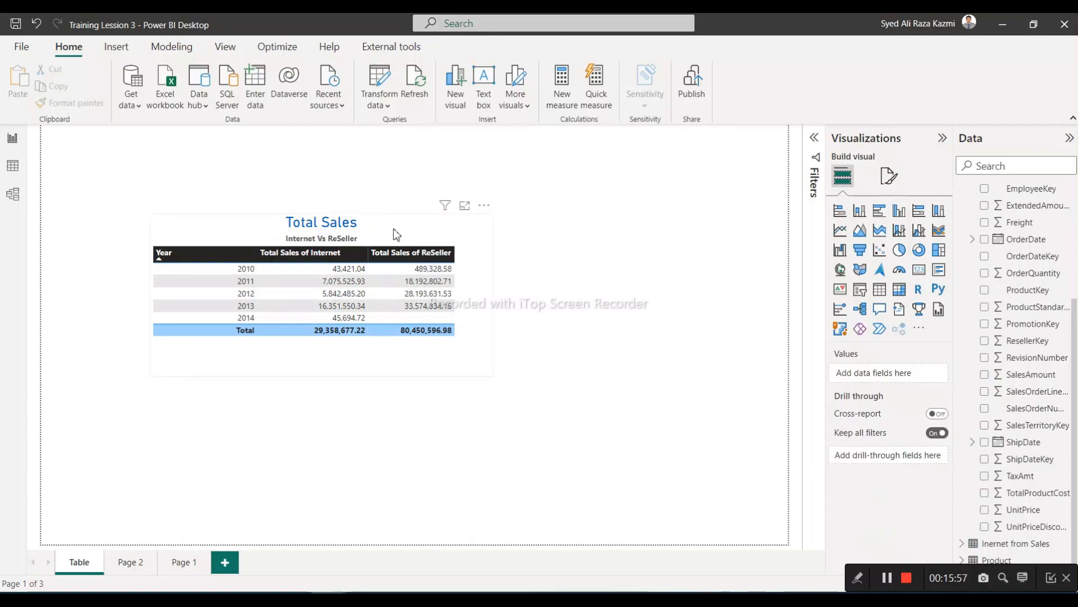
{"action": "left_click_drag", "start_coordinate": [396, 234], "coordinate": [406, 212]}
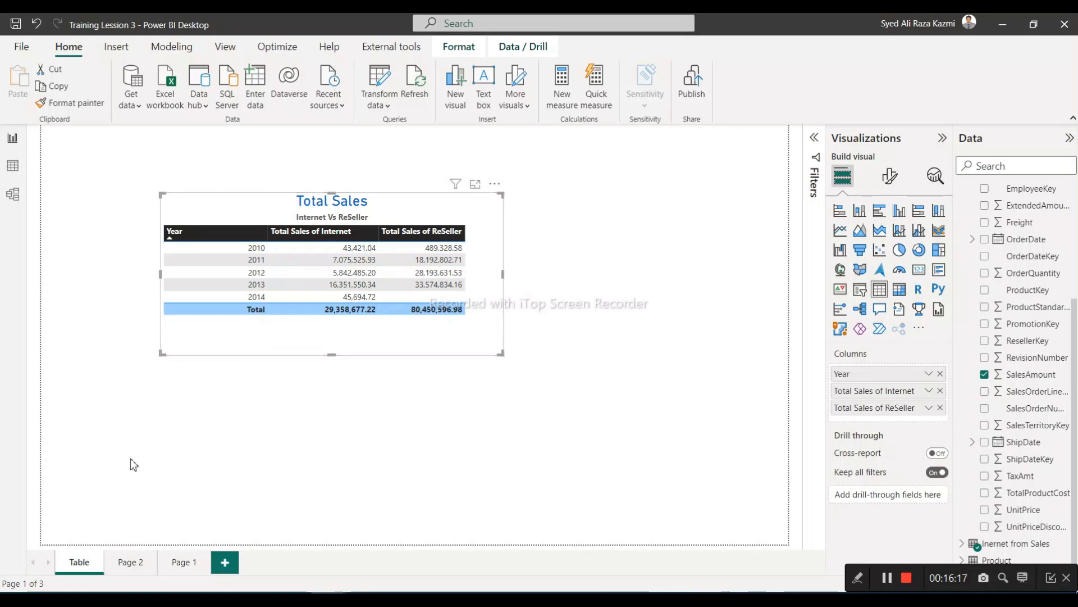
Review the table relationships in the data model and the Fact Reseller Sales sheet in Excel, and return to the Power BI report page
{"action": "left_click", "coordinate": [12, 194]}
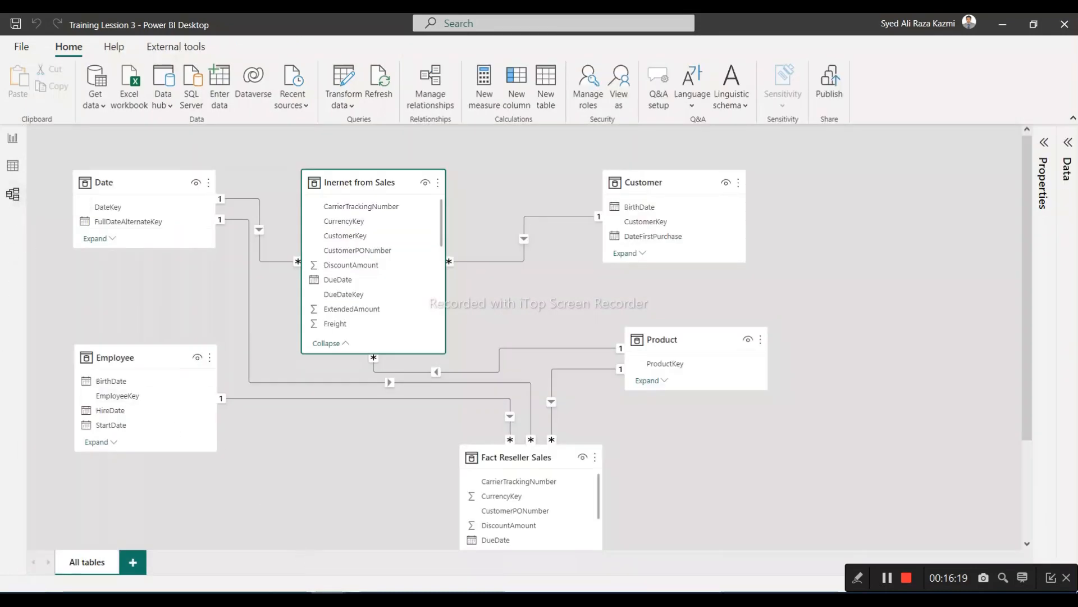
{"action": "key", "text": "alt+Tab"}
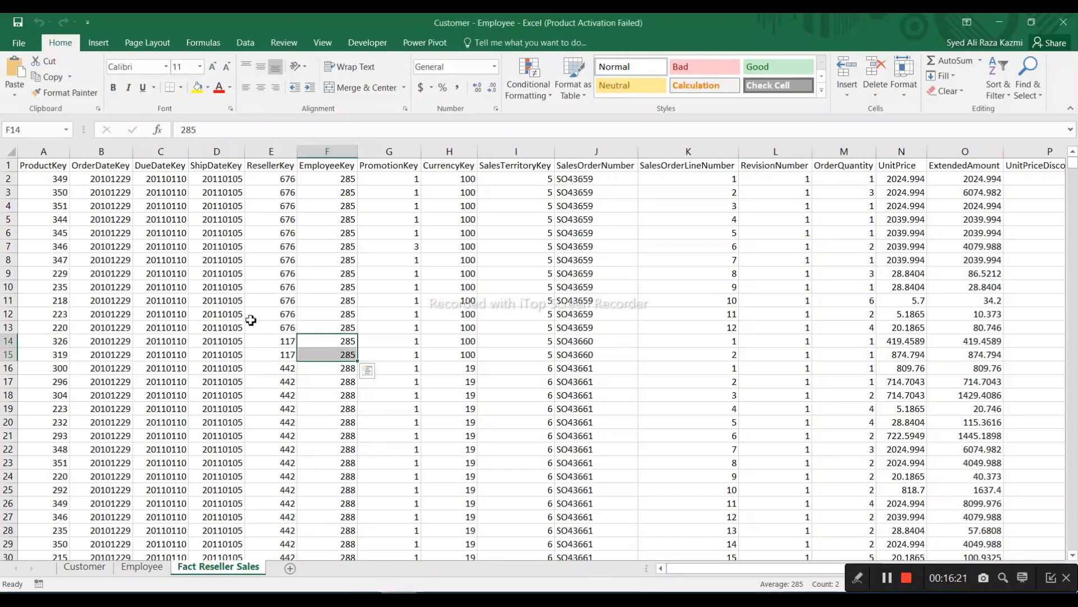
{"action": "left_click", "coordinate": [999, 22]}
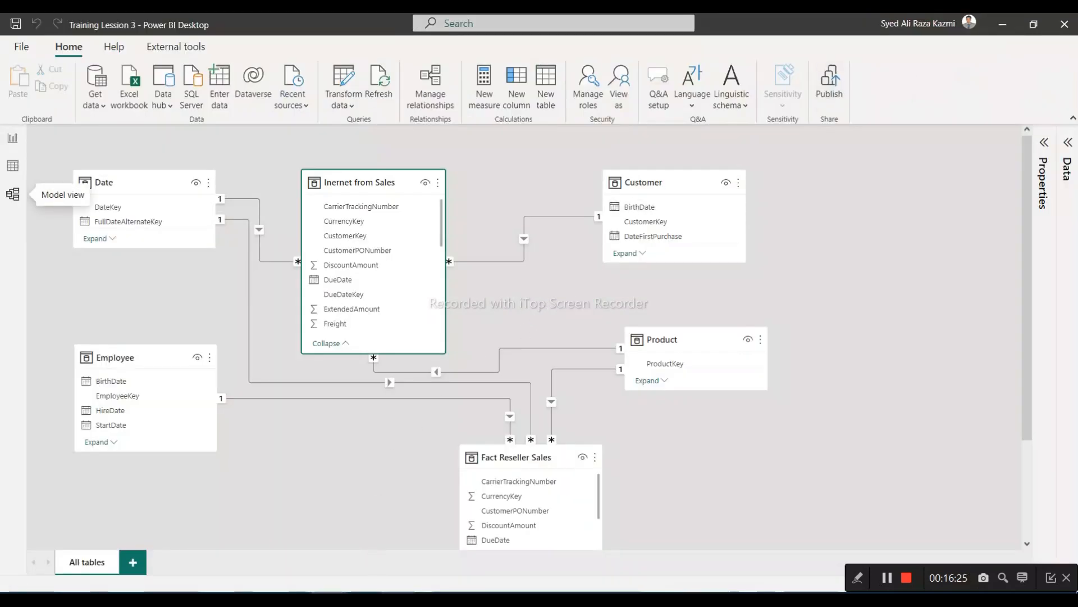
{"action": "left_click", "coordinate": [398, 599]}
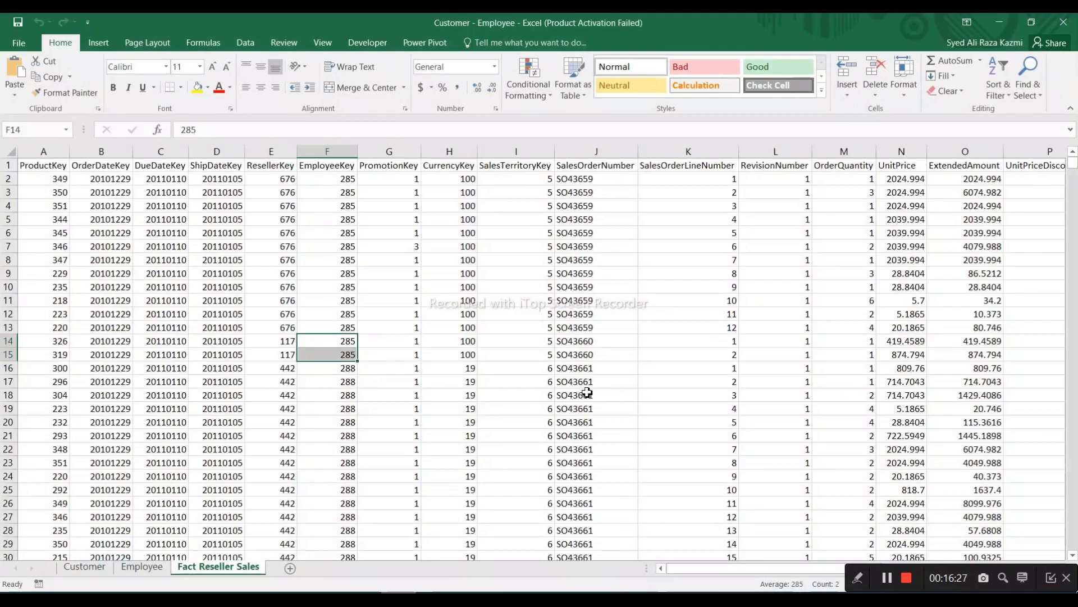
{"action": "left_click", "coordinate": [999, 22]}
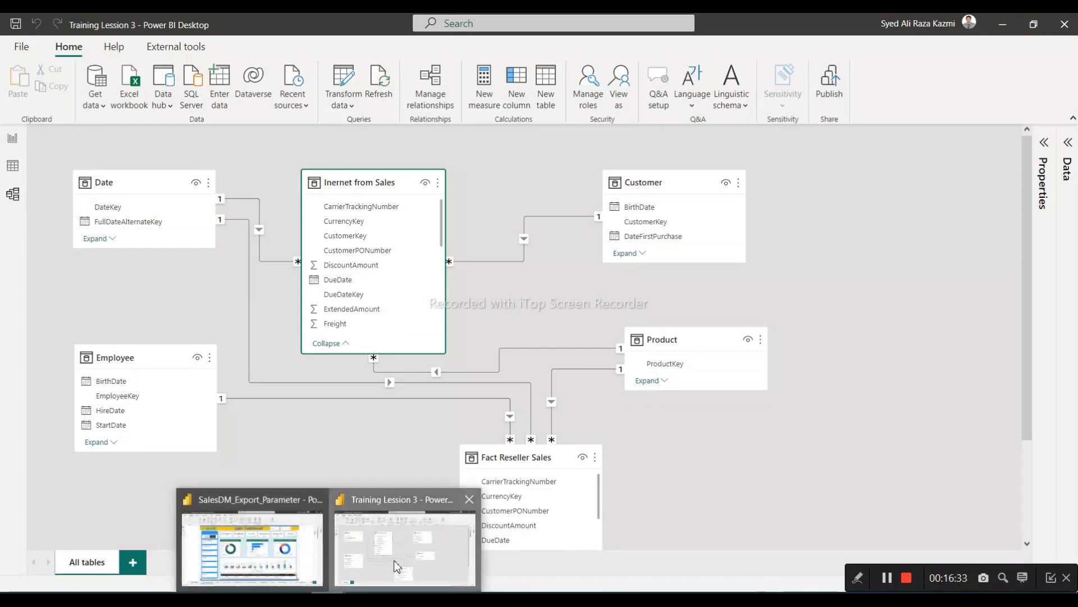
{"action": "left_click", "coordinate": [14, 140]}
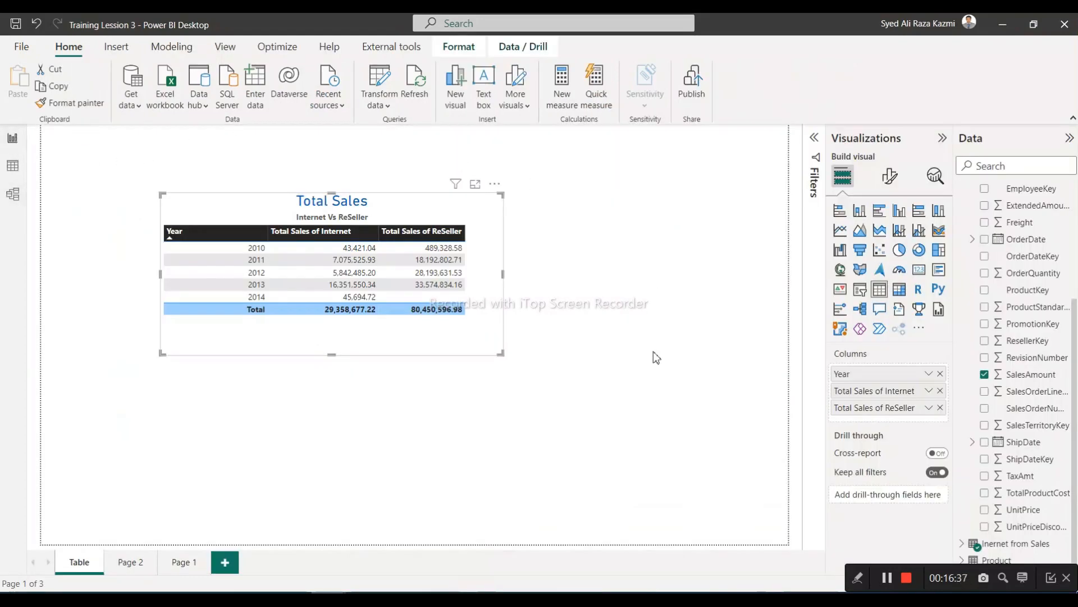